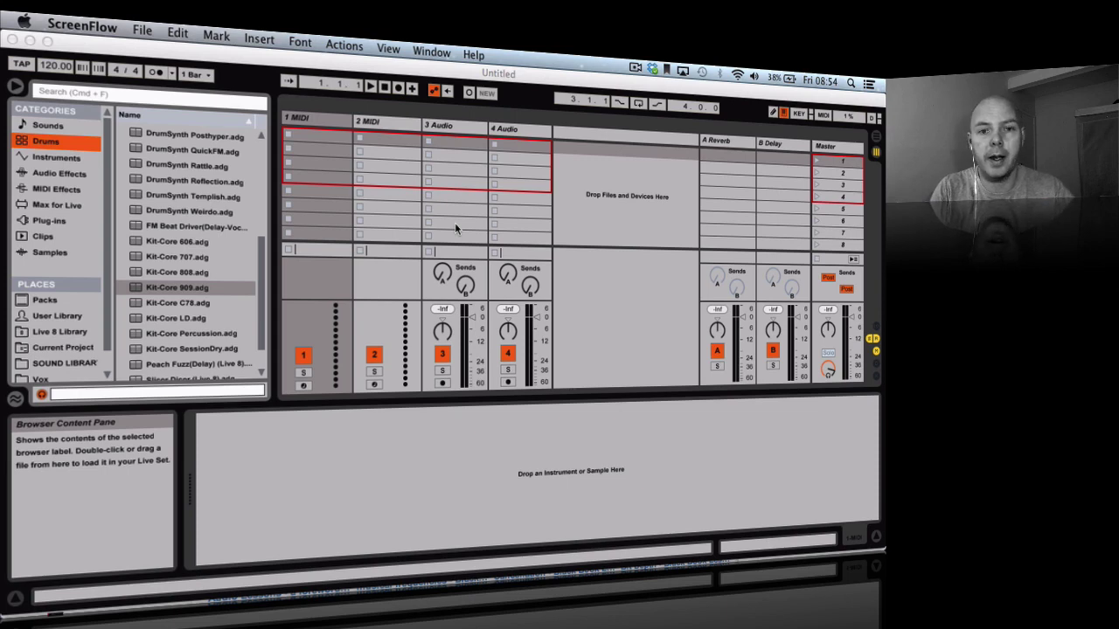
Step: Load the Kit-Core 909.adg drum kit onto the first MIDI track and turn off browser preview
{"action": "left_click", "coordinate": [166, 288]}
{"action": "left_click", "coordinate": [165, 288]}
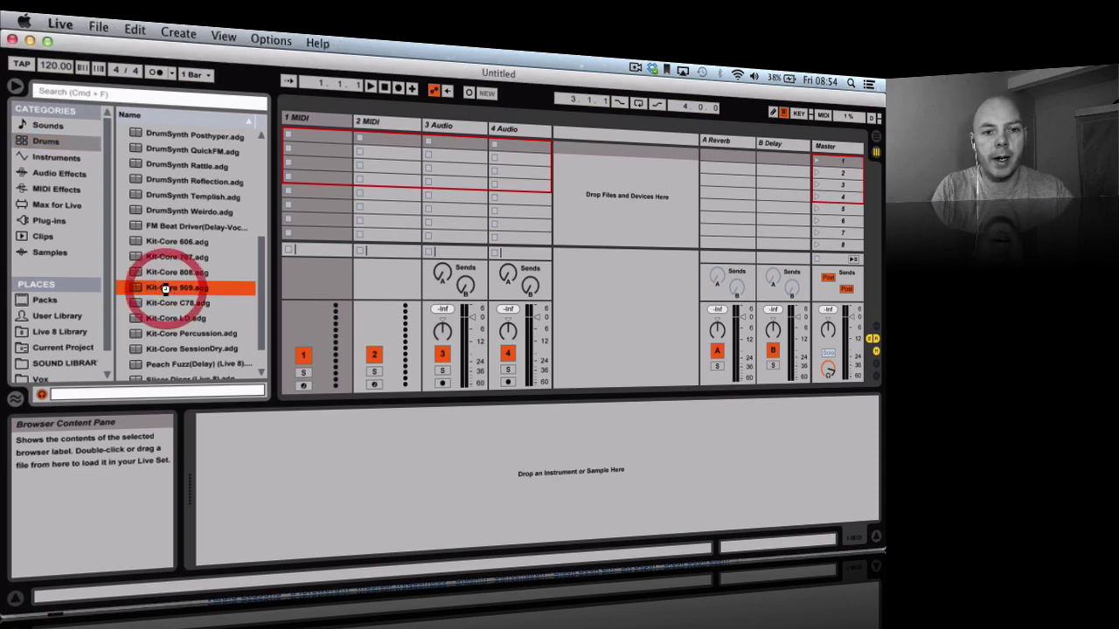
{"action": "double_click", "coordinate": [165, 288]}
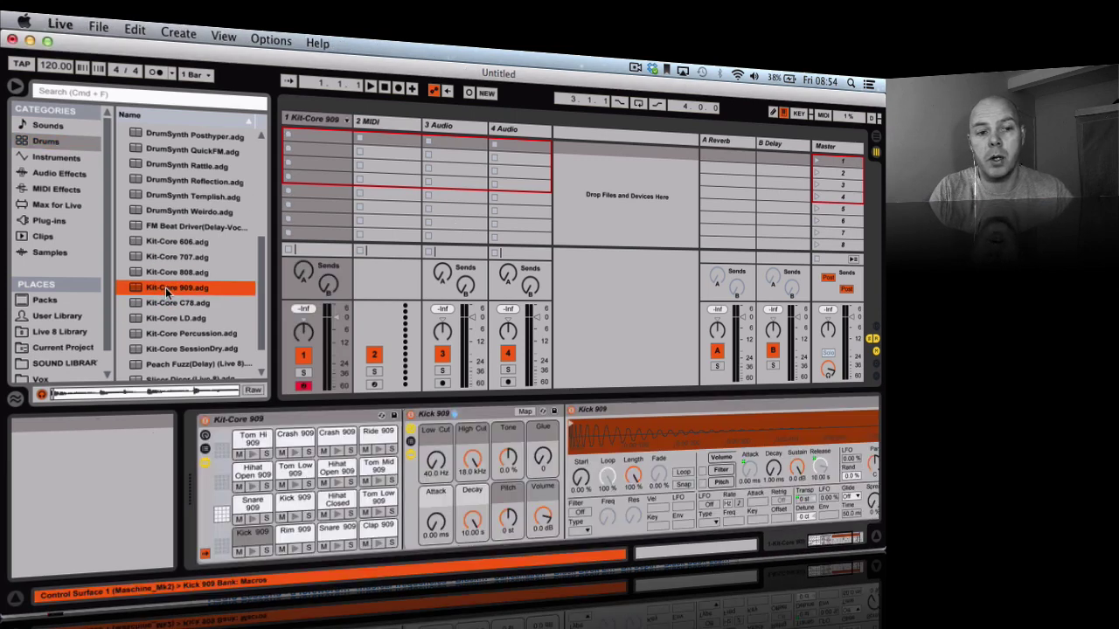
{"action": "left_click", "coordinate": [41, 396]}
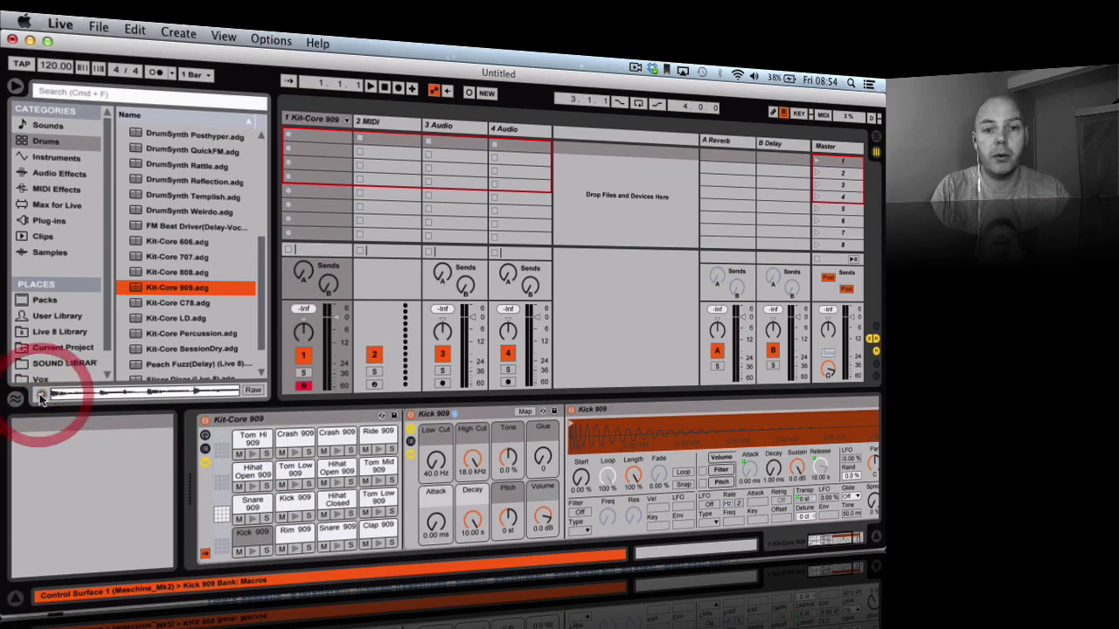
Step: Create a one-bar clip in the drum track's first slot and add Kick 909 notes on all four beats
{"action": "double_click", "coordinate": [308, 133]}
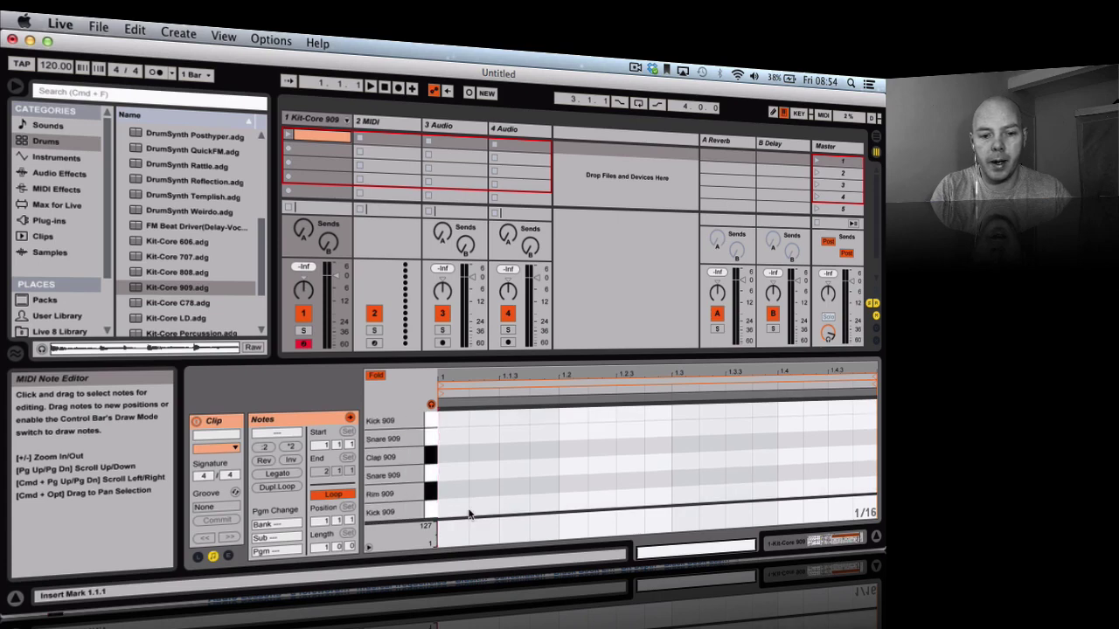
{"action": "double_click", "coordinate": [450, 510]}
{"action": "double_click", "coordinate": [570, 501]}
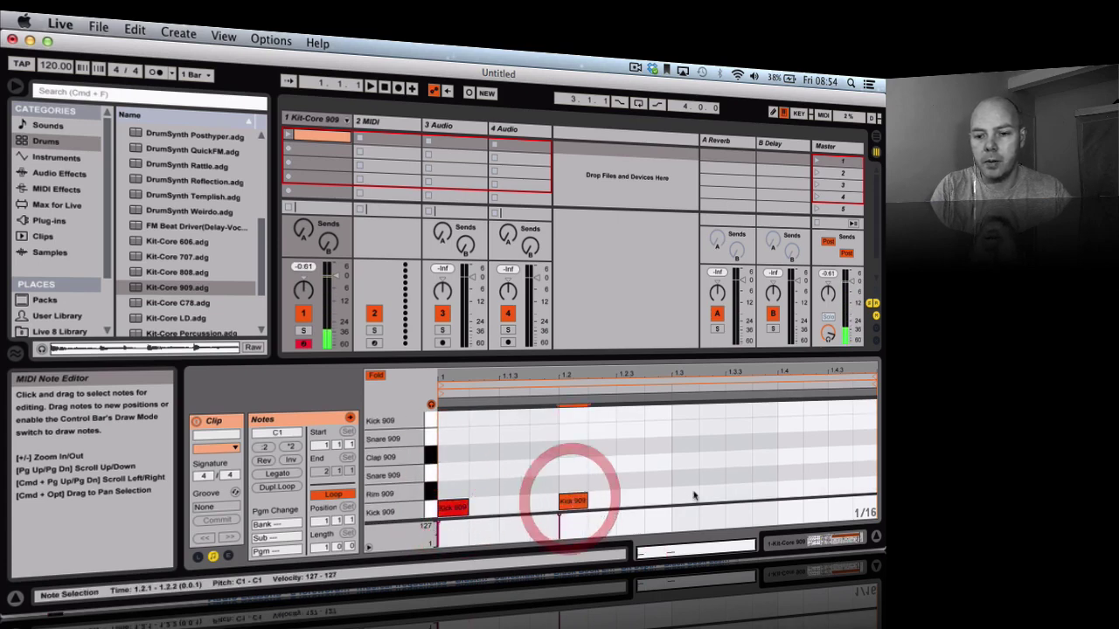
{"action": "double_click", "coordinate": [686, 495]}
{"action": "double_click", "coordinate": [786, 488]}
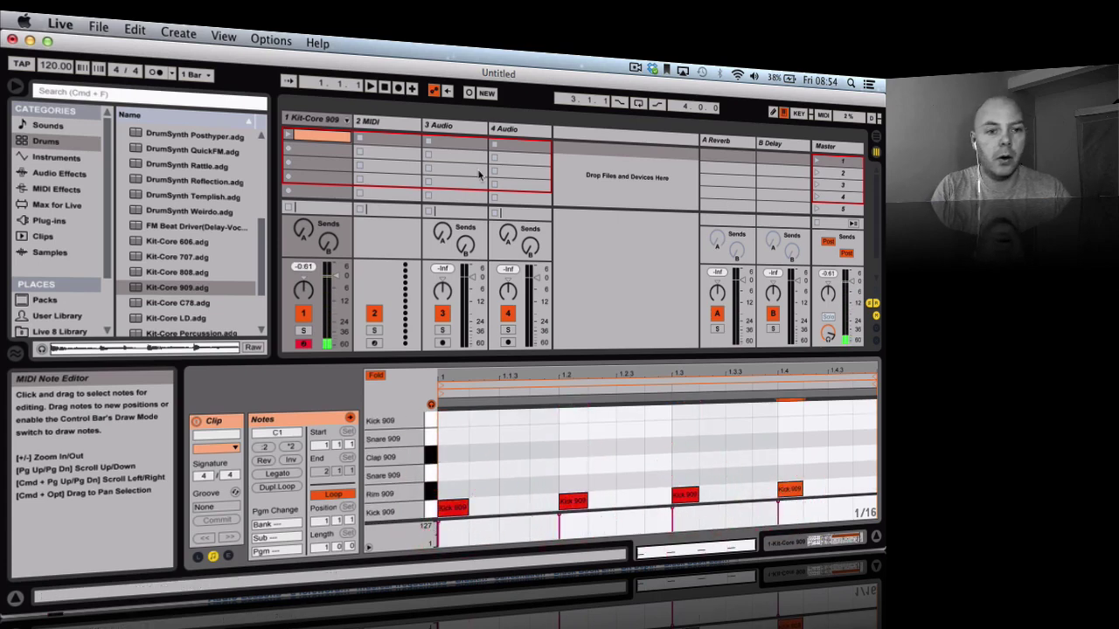
Step: Launch the drum clip, rename its track 909 and name the clip kick
{"action": "left_click", "coordinate": [290, 134]}
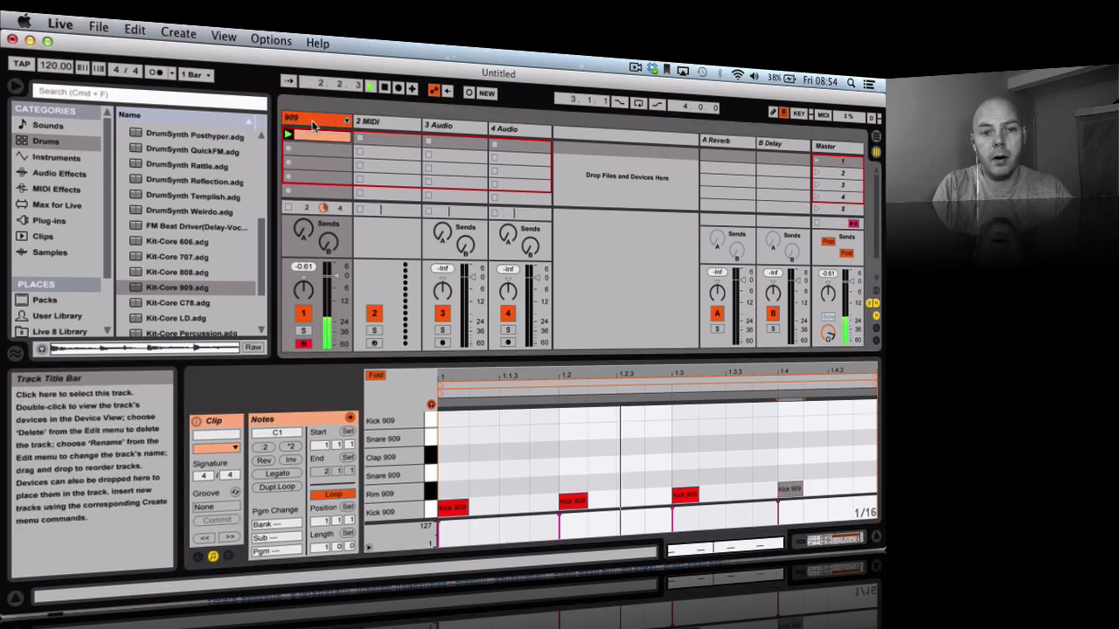
{"action": "type", "text": "kick"}
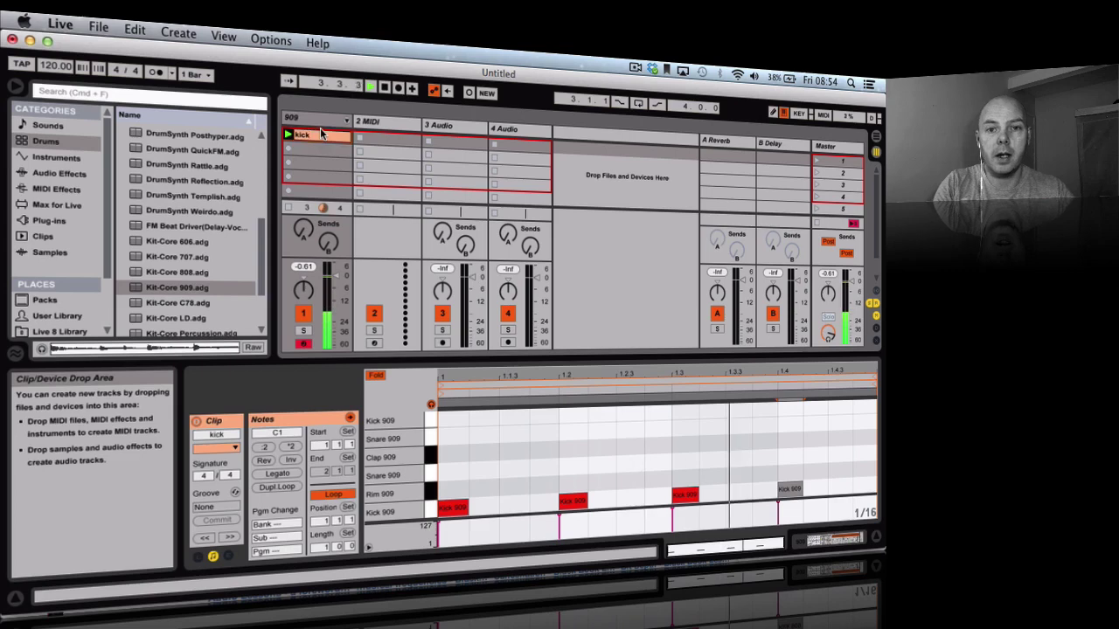
{"action": "key", "text": "Return"}
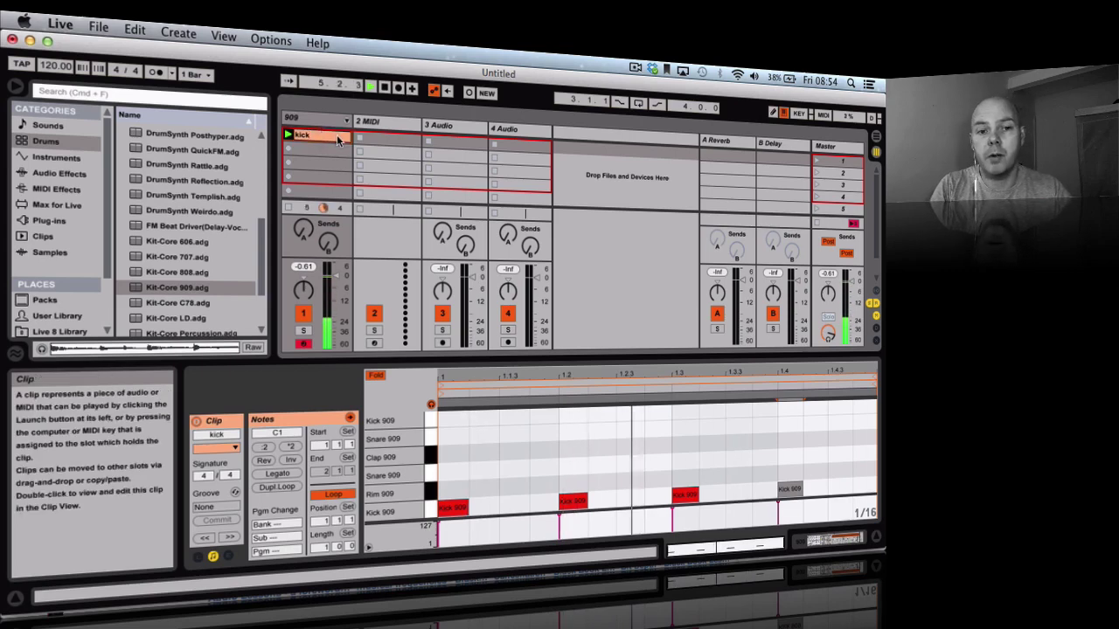
Step: Select the 2 MIDI track and find Operator's Guitar & Plucked instrument presets
{"action": "left_click", "coordinate": [379, 120]}
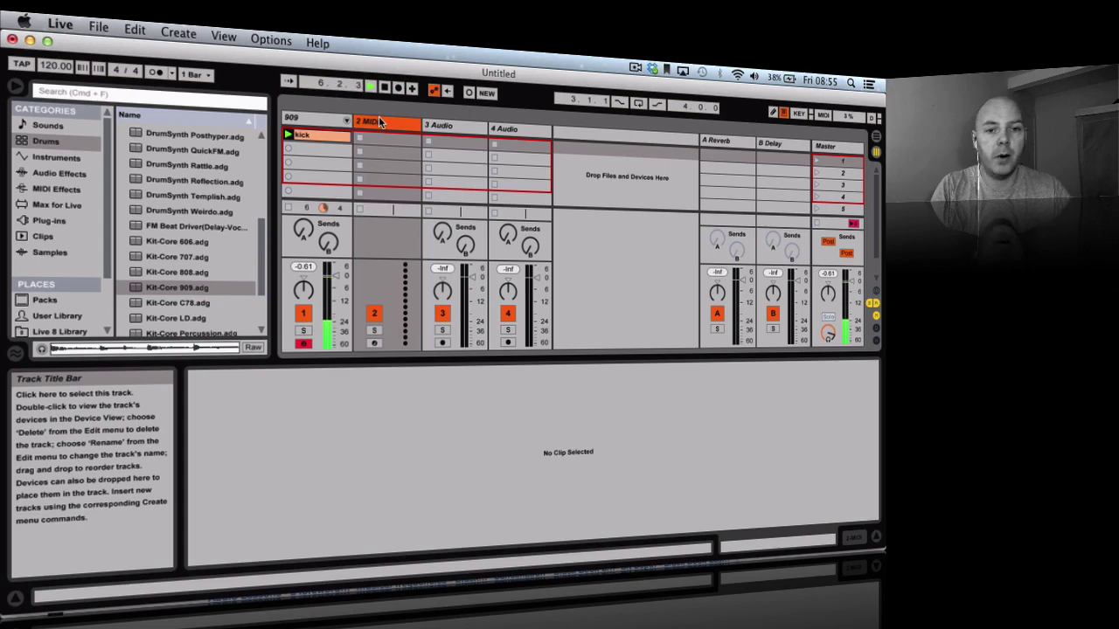
{"action": "left_click", "coordinate": [37, 153]}
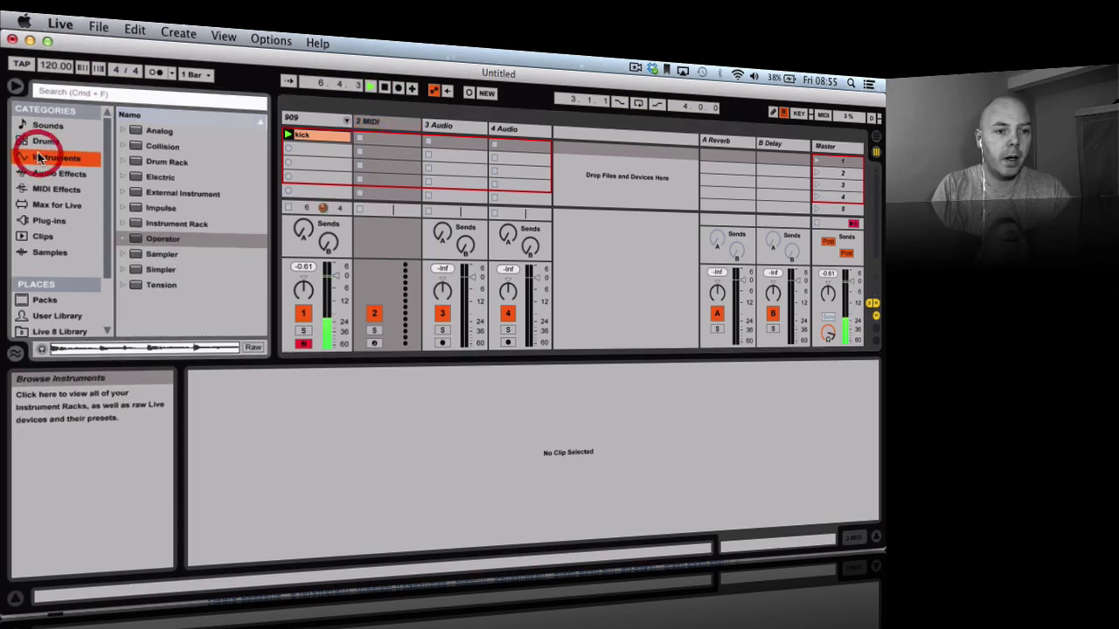
{"action": "left_click", "coordinate": [123, 238]}
{"action": "scroll", "coordinate": [216, 259], "scroll_direction": "down", "scroll_amount": 5}
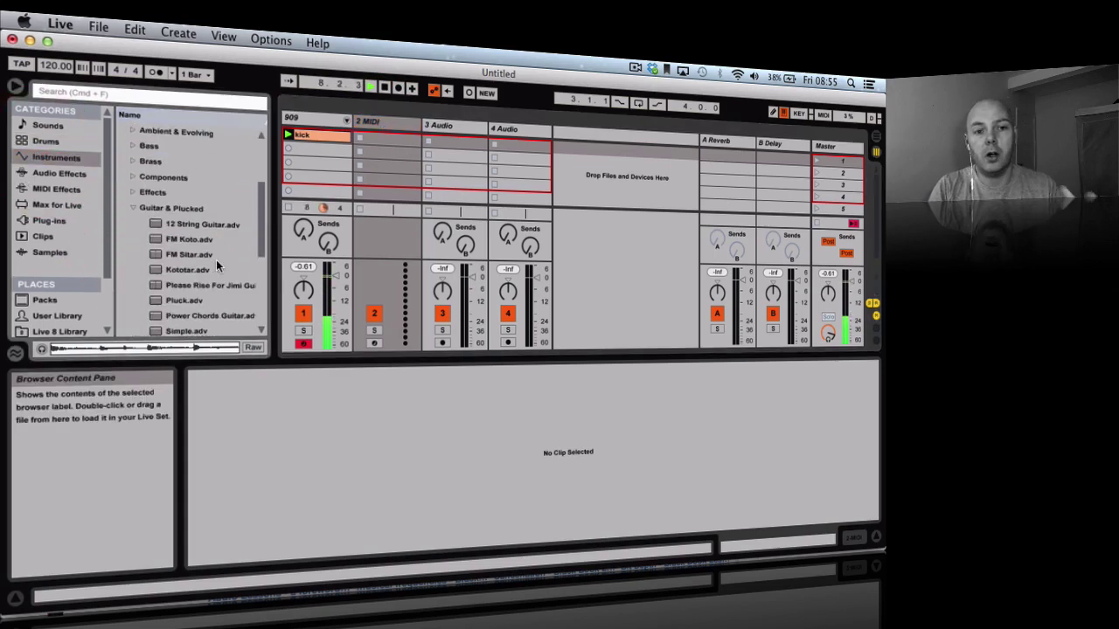
{"action": "scroll", "coordinate": [216, 259], "scroll_direction": "up", "scroll_amount": 2}
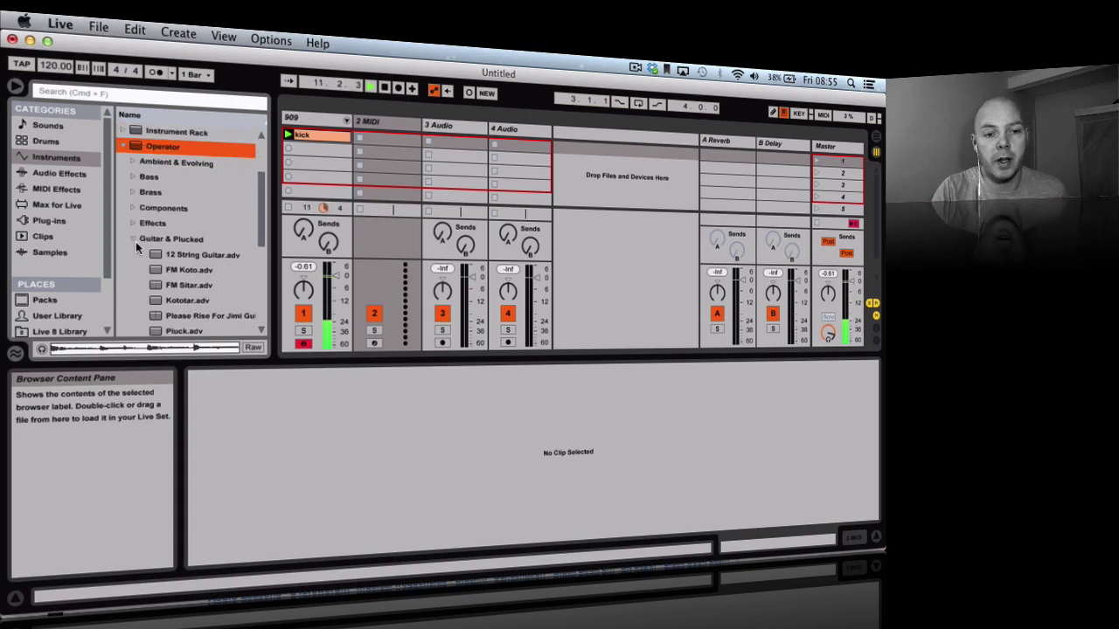
{"action": "scroll", "coordinate": [170, 260], "scroll_direction": "down", "scroll_amount": 1}
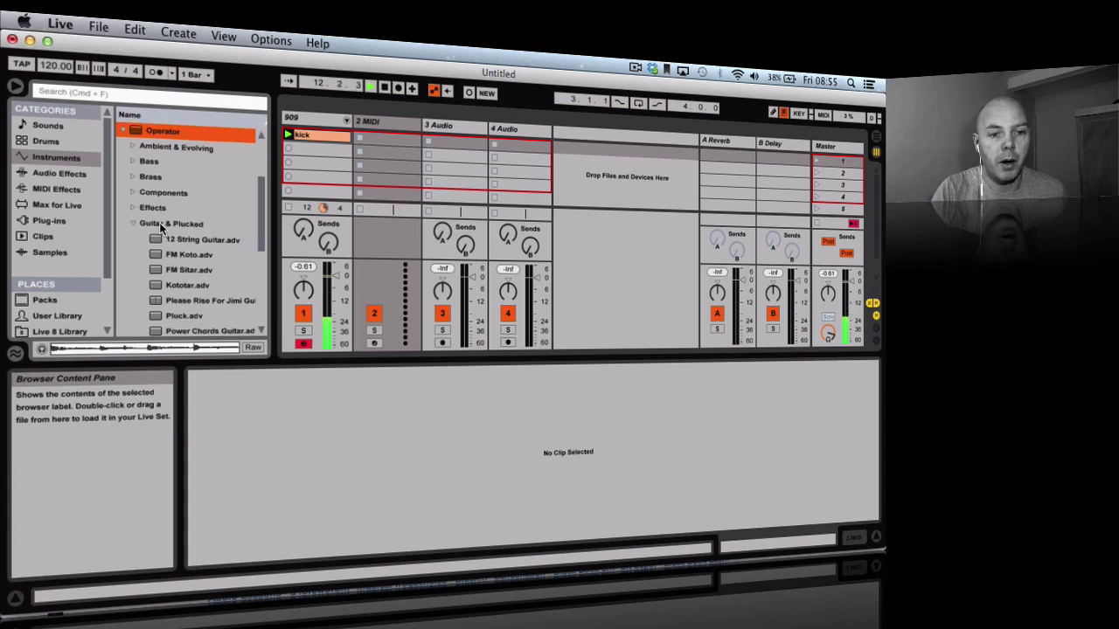
{"action": "scroll", "coordinate": [205, 221], "scroll_direction": "down", "scroll_amount": 4}
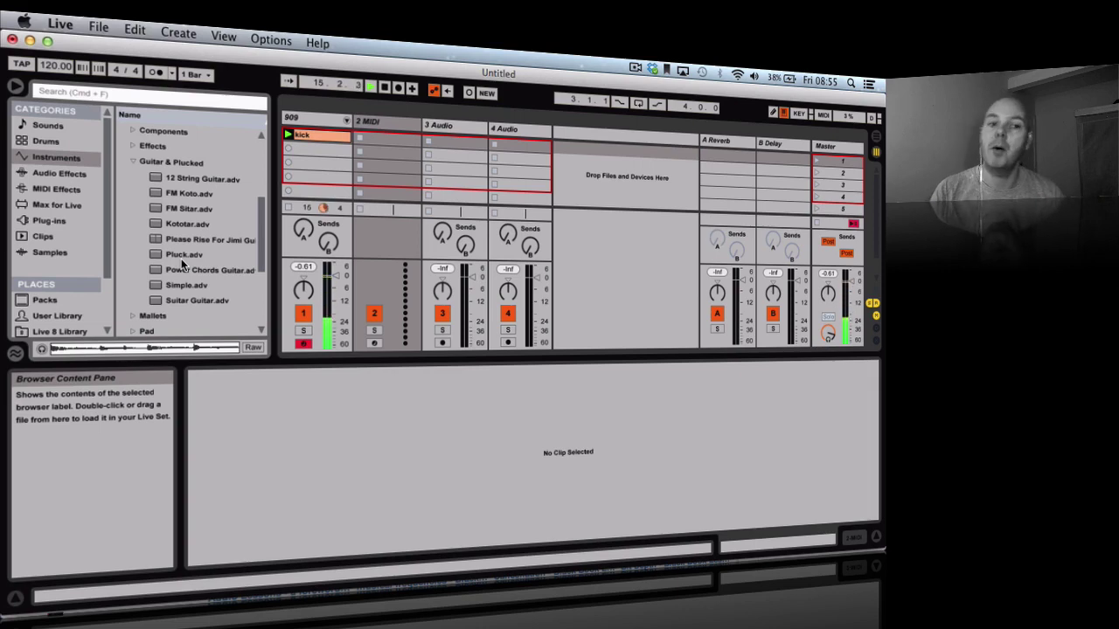
Step: Turn on browser preview and audition the Guitar & Plucked presets, comparing Pluck.adv and Simple.adv
{"action": "left_click", "coordinate": [183, 179]}
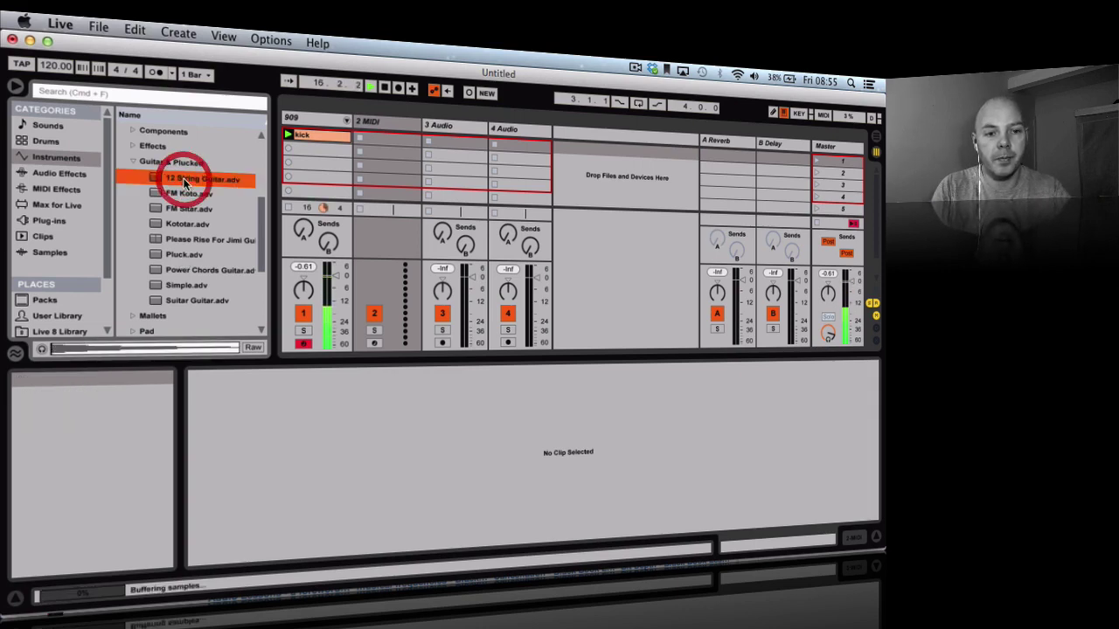
{"action": "left_click", "coordinate": [41, 349]}
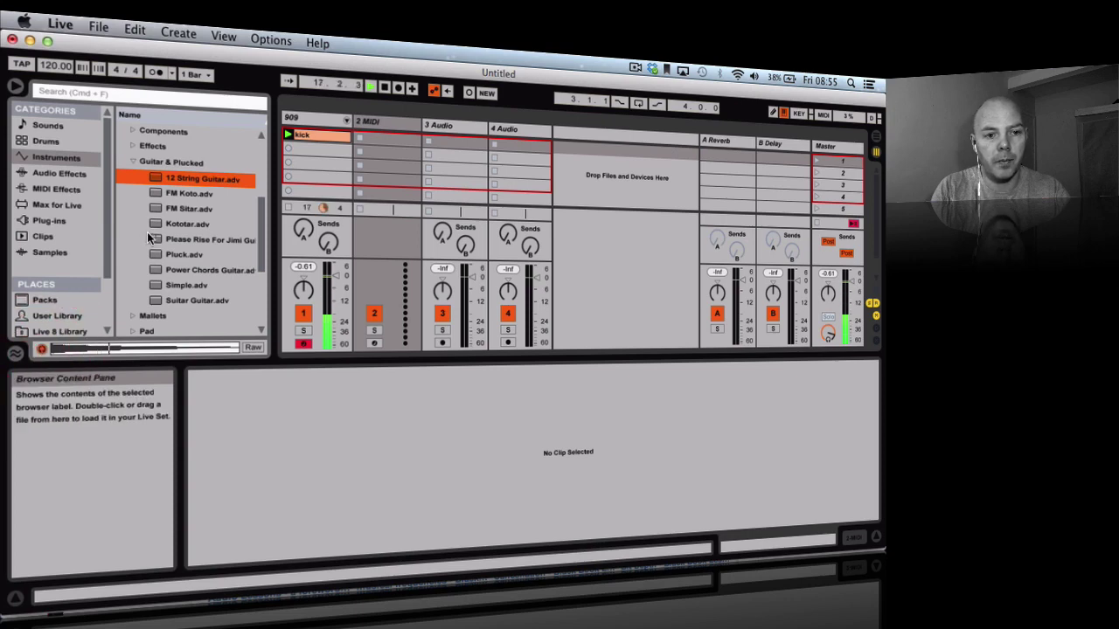
{"action": "left_click", "coordinate": [180, 195]}
{"action": "left_click", "coordinate": [180, 210]}
{"action": "left_click", "coordinate": [180, 239]}
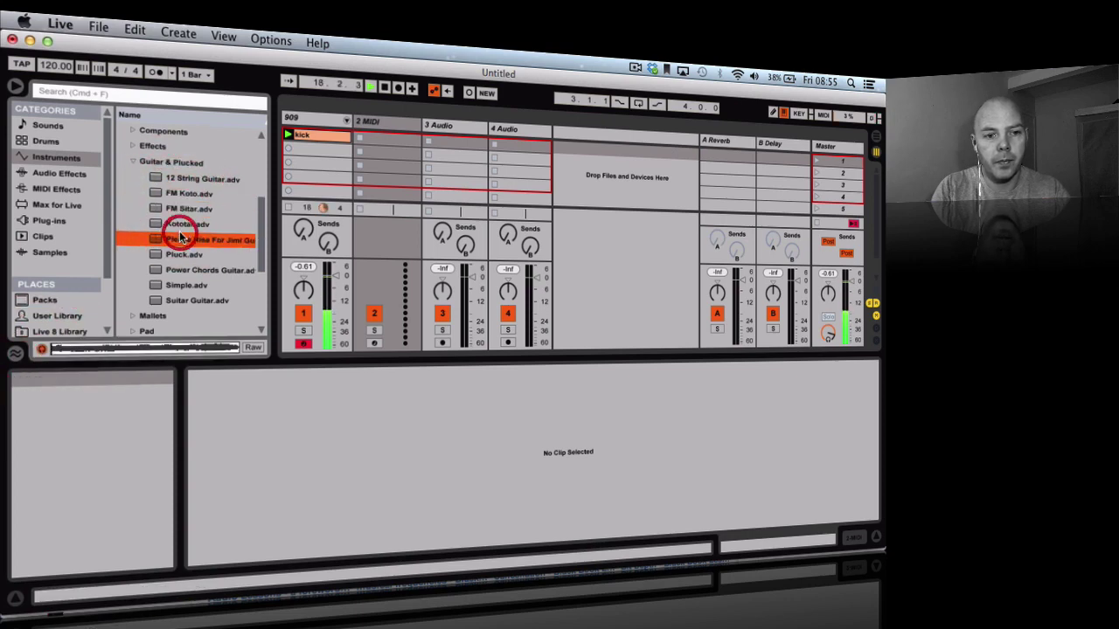
{"action": "left_click", "coordinate": [179, 225]}
{"action": "left_click", "coordinate": [180, 238]}
{"action": "left_click", "coordinate": [178, 254]}
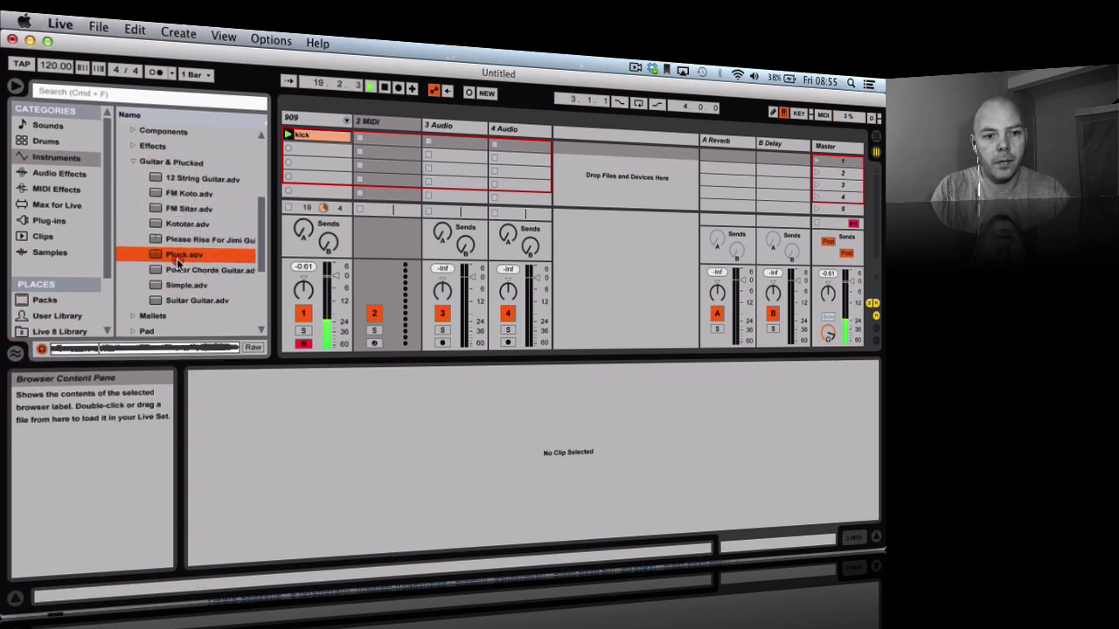
{"action": "left_click", "coordinate": [182, 285]}
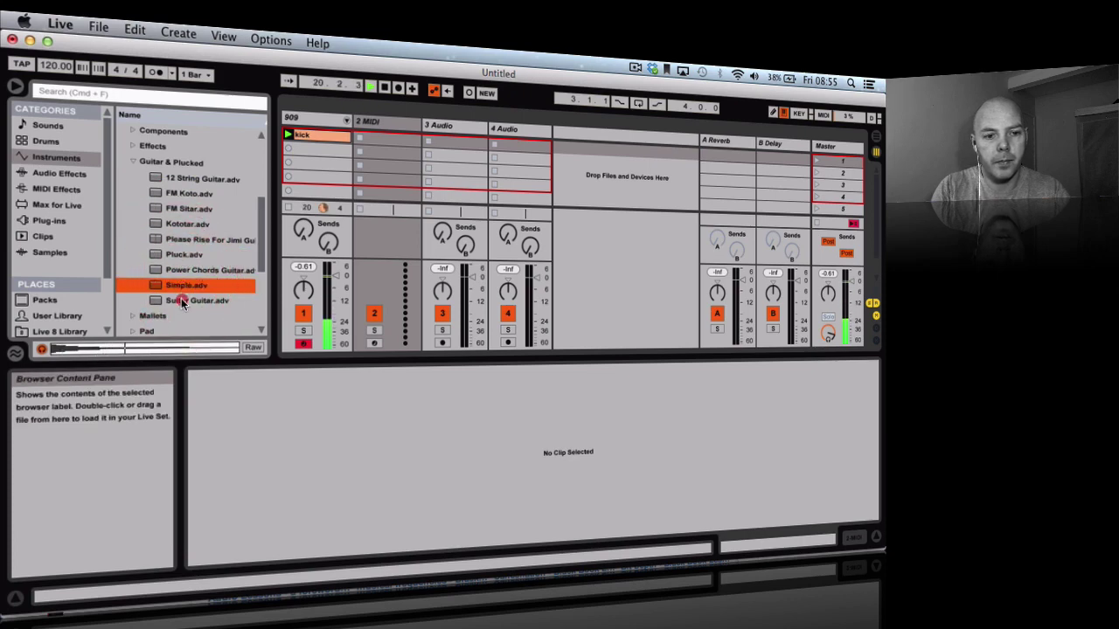
{"action": "left_click", "coordinate": [181, 298]}
{"action": "left_click", "coordinate": [180, 289]}
{"action": "left_click", "coordinate": [185, 252]}
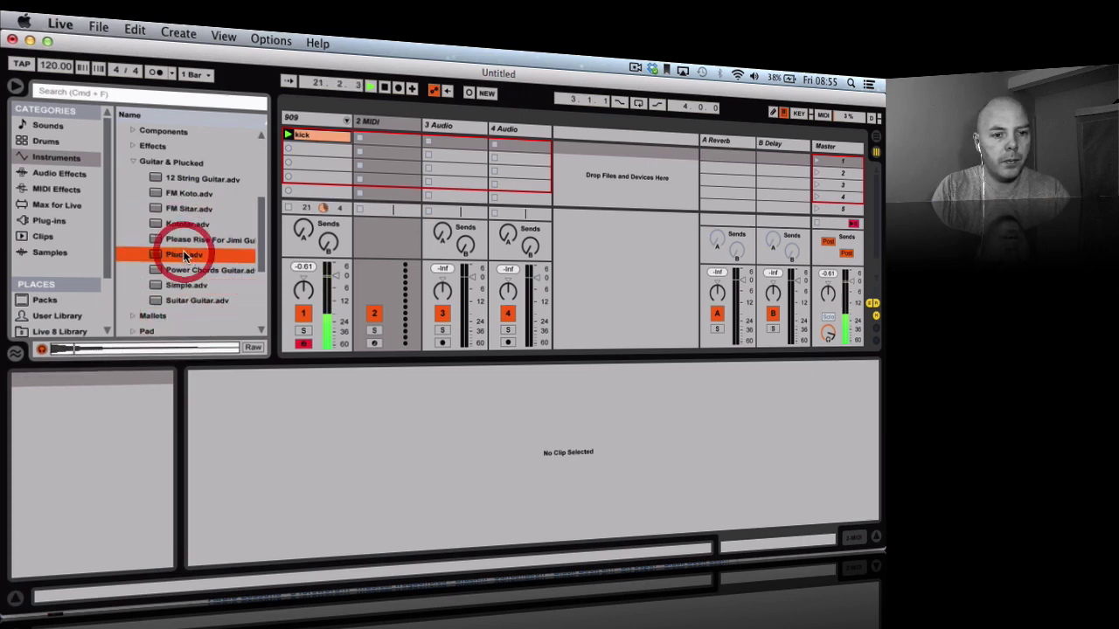
{"action": "left_click", "coordinate": [180, 284]}
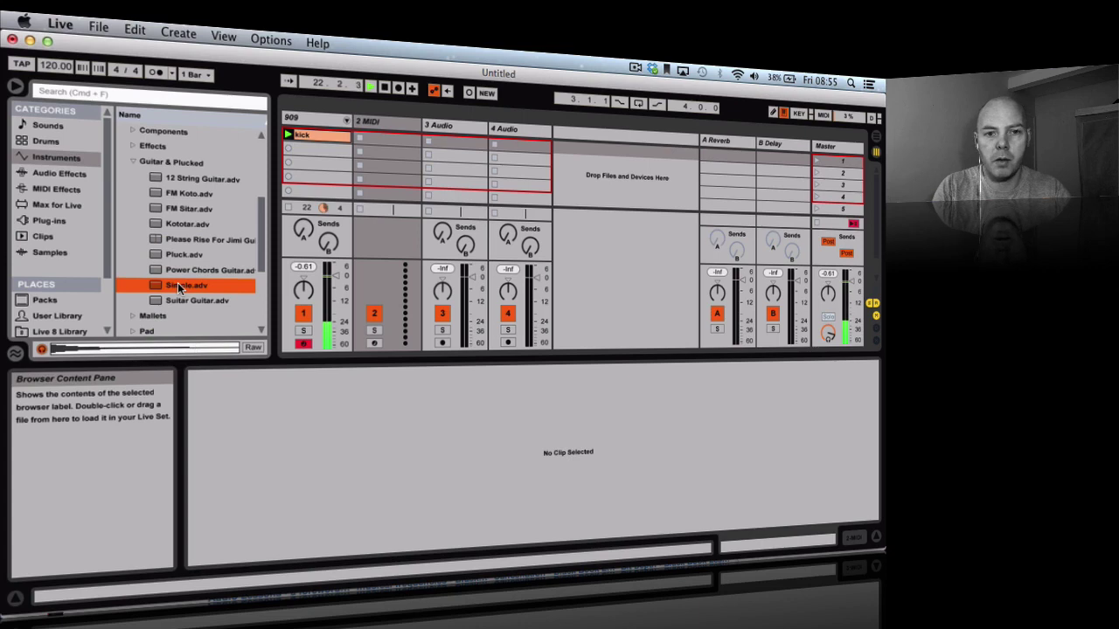
Step: Load Simple.adv onto the second MIDI track and try out notes in several octaves
{"action": "double_click", "coordinate": [178, 284]}
{"action": "key", "text": "z"}
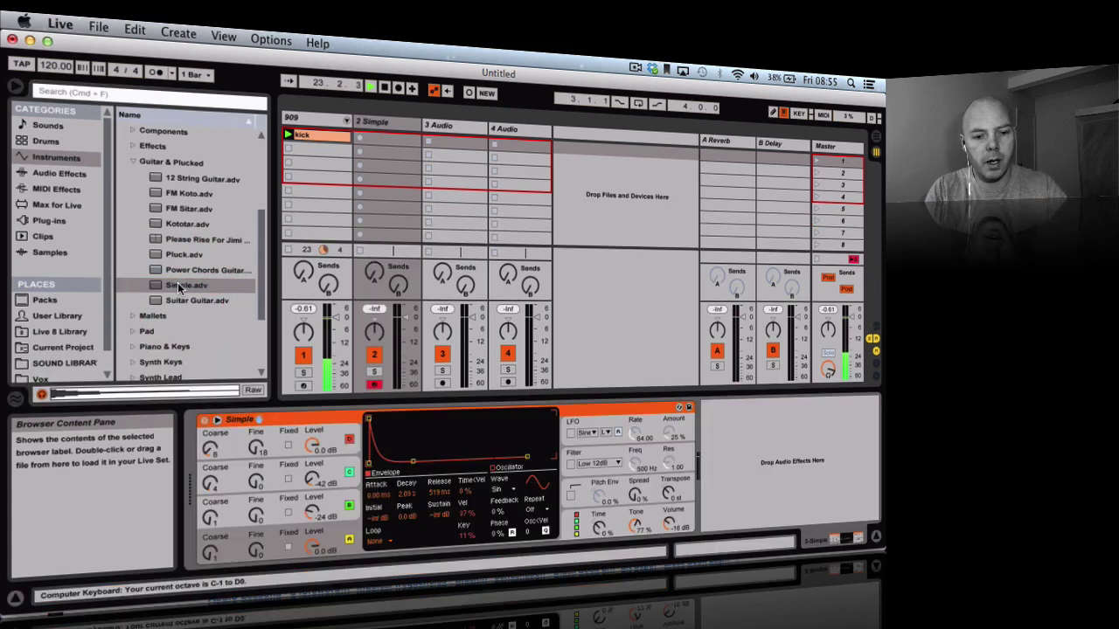
{"action": "key", "text": "z"}
{"action": "key", "text": "z"}
{"action": "key", "text": "a"}
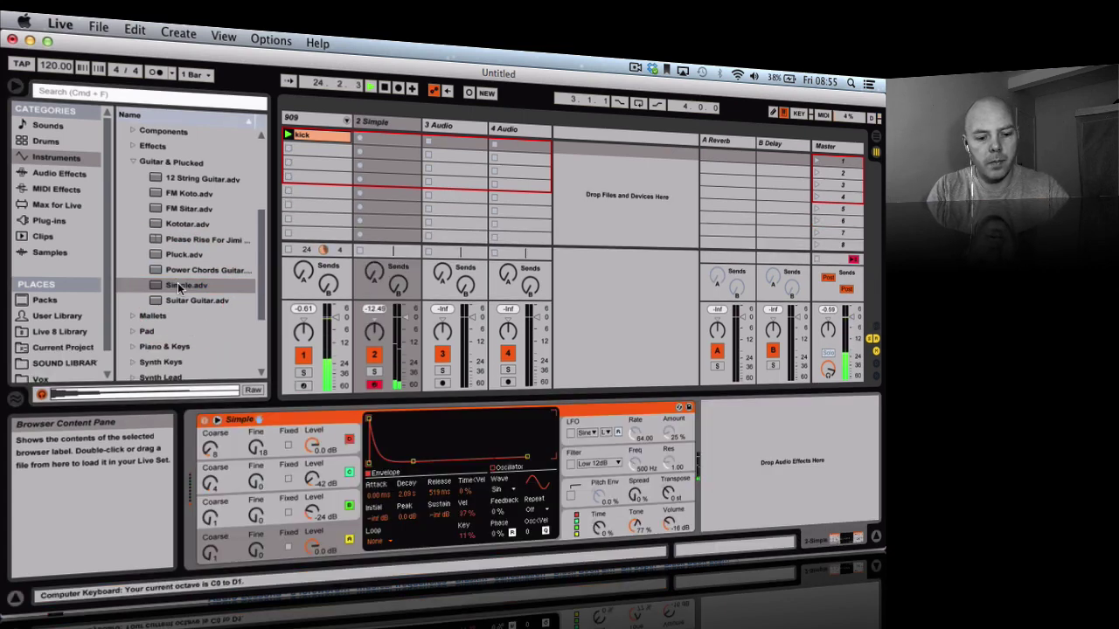
{"action": "key", "text": "a"}
{"action": "key", "text": "x"}
{"action": "key", "text": "x"}
{"action": "key", "text": "a"}
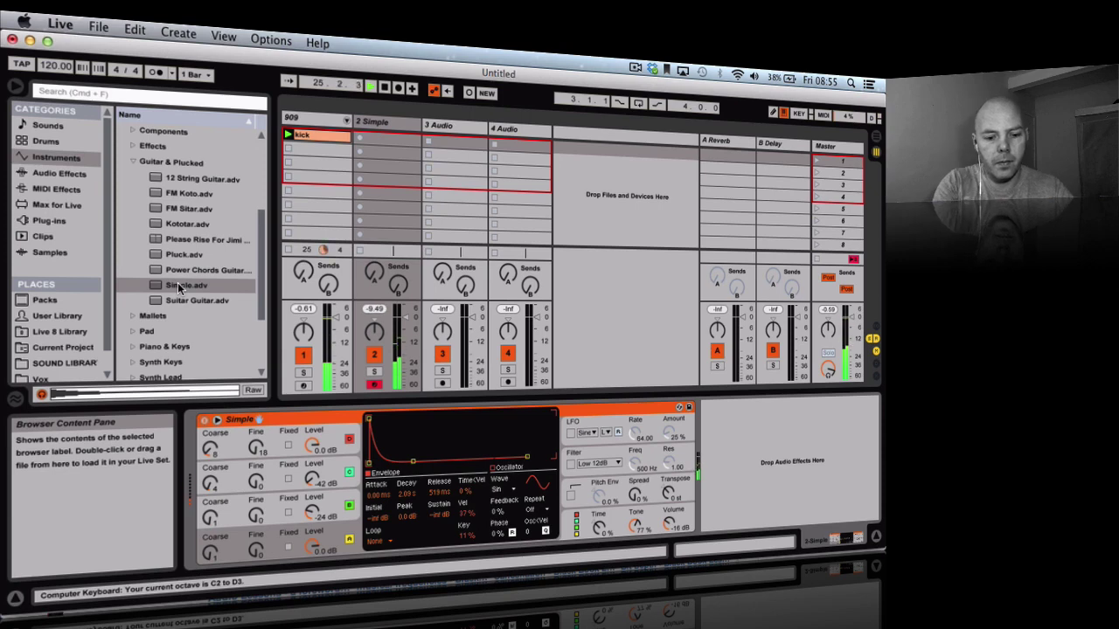
Step: Hot-swap the Simple instrument for Pluck.adv and try out its sound
{"action": "key", "text": "q"}
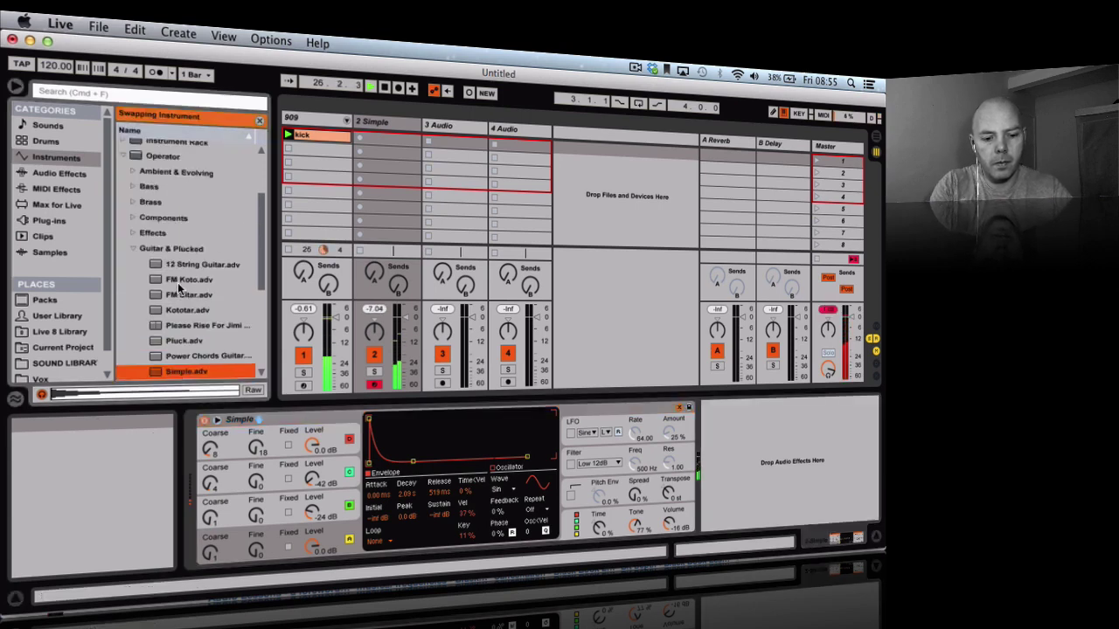
{"action": "double_click", "coordinate": [186, 341]}
{"action": "key", "text": "a"}
{"action": "key", "text": "z"}
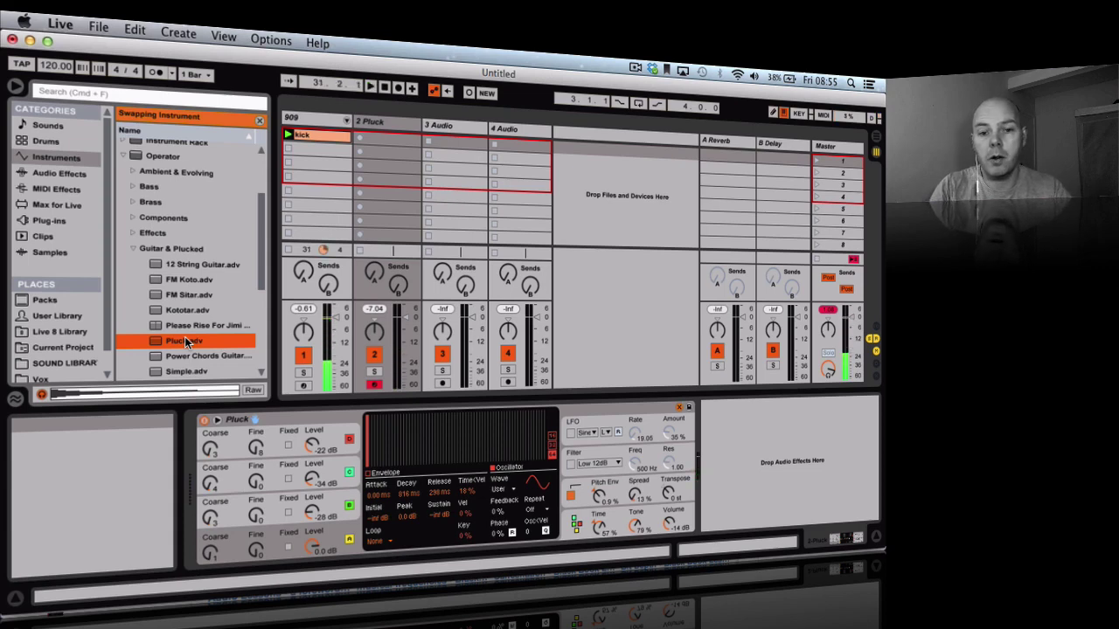
Step: Add an Arpeggiator MIDI effect to the 2 Pluck track and set its rate to 1/16
{"action": "left_click", "coordinate": [389, 122]}
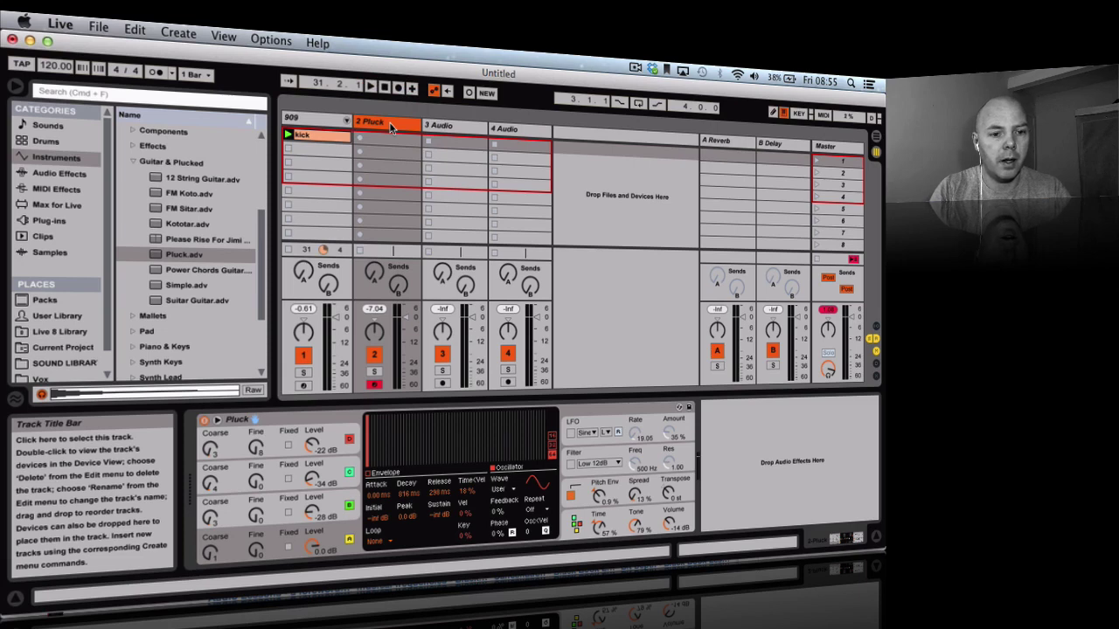
{"action": "left_click", "coordinate": [56, 189]}
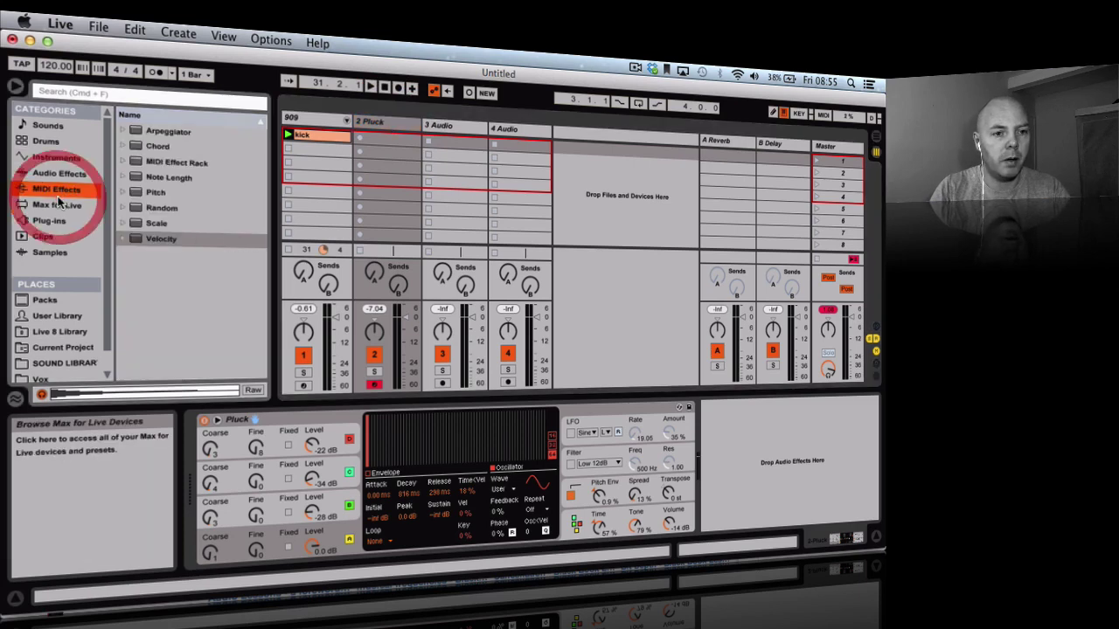
{"action": "left_click", "coordinate": [176, 129]}
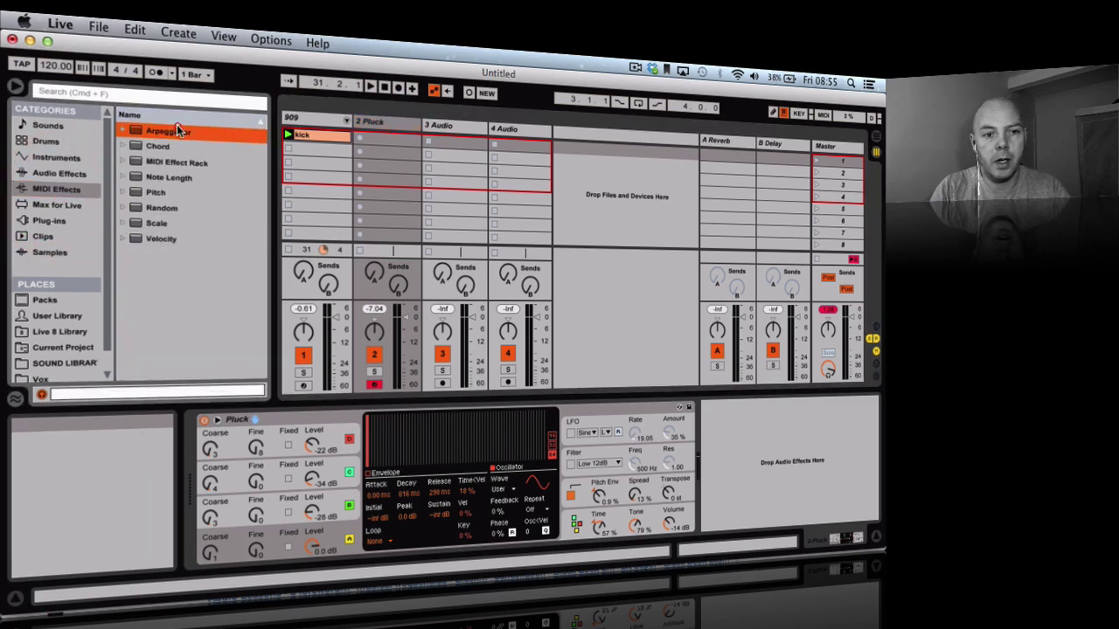
{"action": "double_click", "coordinate": [177, 129]}
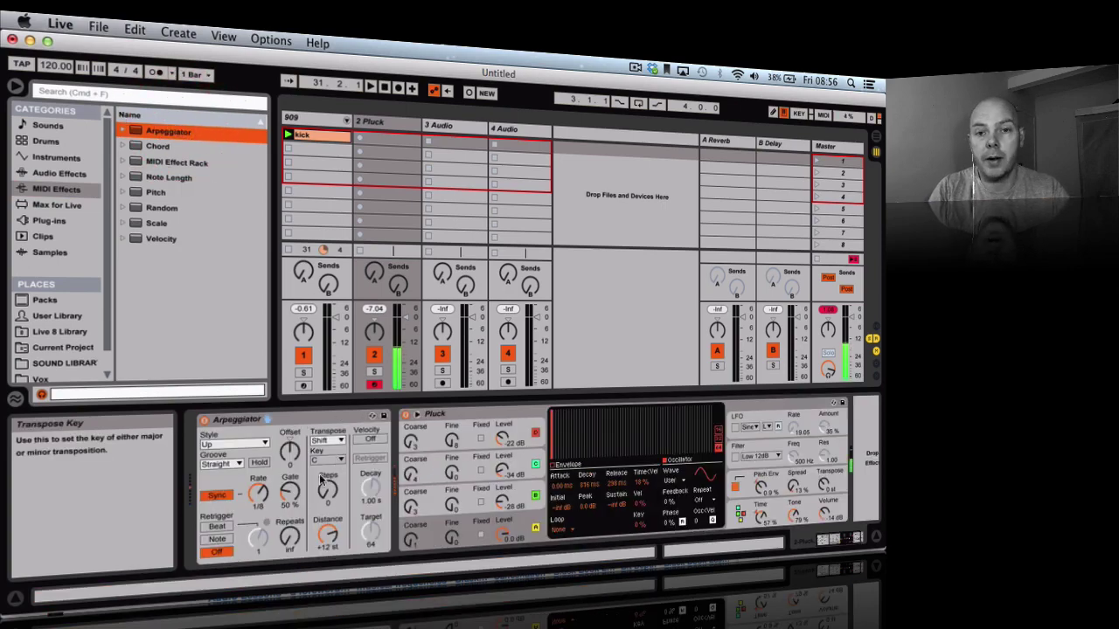
{"action": "left_click_drag", "start_coordinate": [258, 492], "coordinate": [258, 459]}
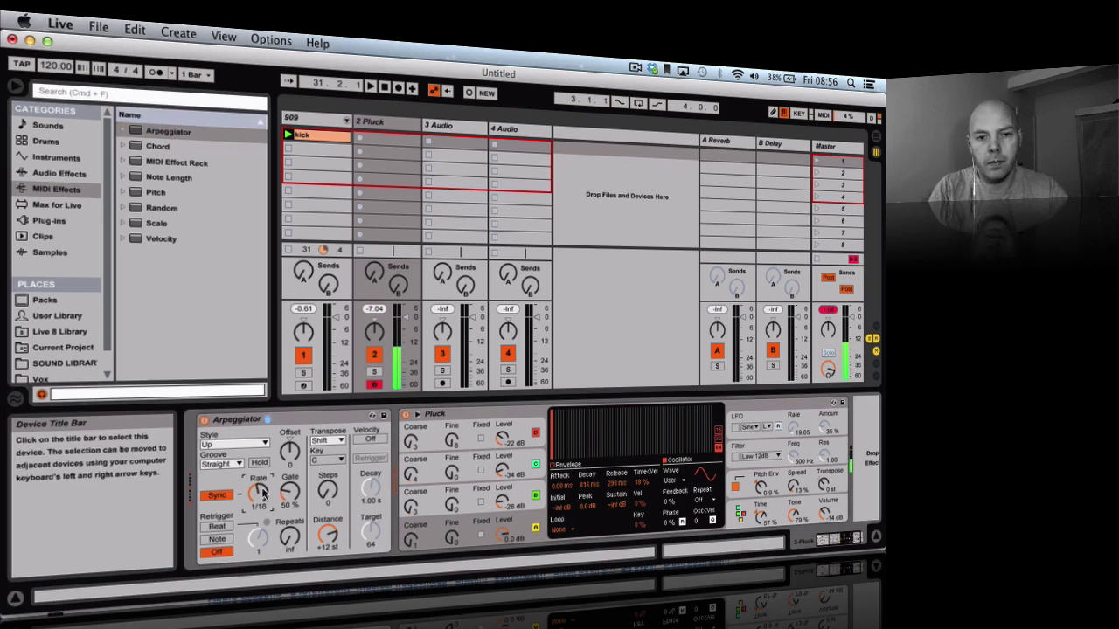
Step: Record a MIDI clip over the kick in the 2 Pluck track's first slot and open its notes
{"action": "key", "text": "space"}
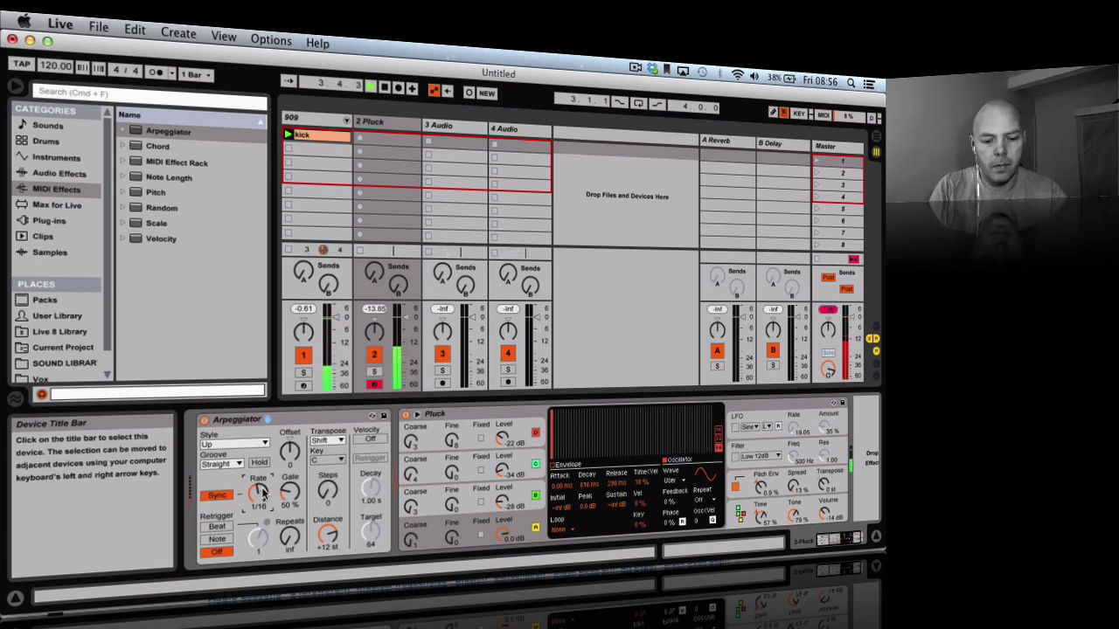
{"action": "left_click", "coordinate": [361, 139]}
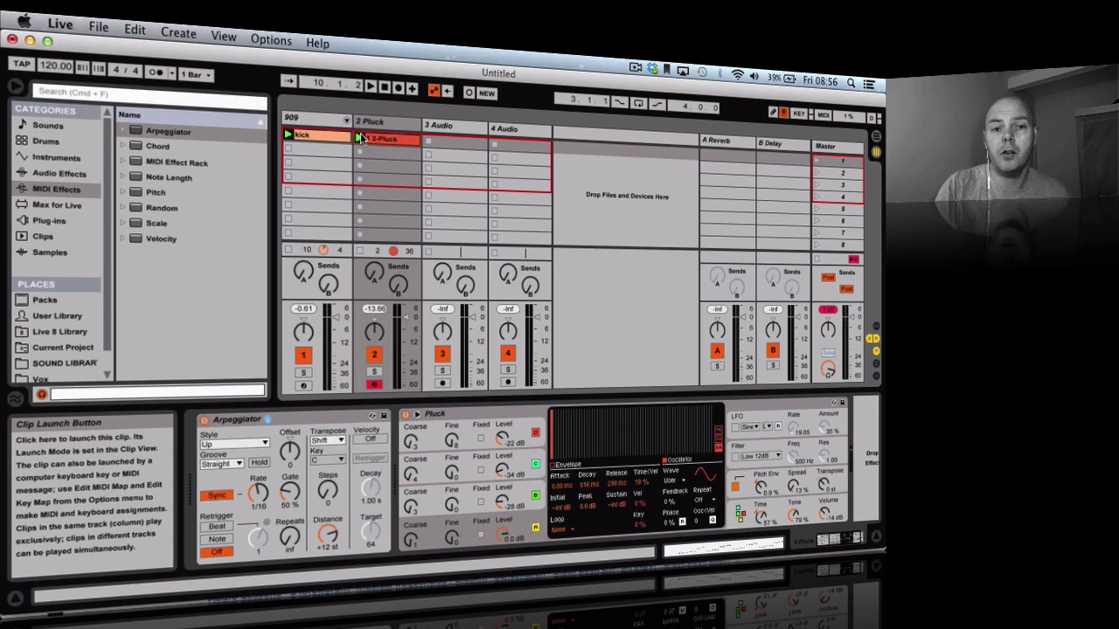
{"action": "double_click", "coordinate": [380, 142]}
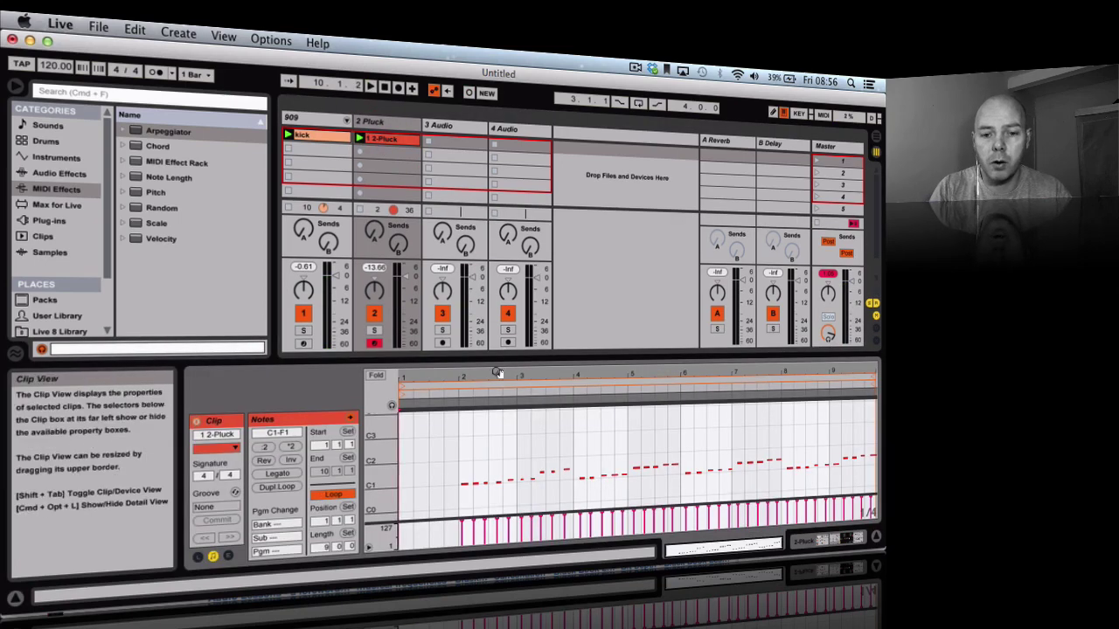
Step: Quantize the Pluck clip's note starts to 1/16 at 100% and move its loop start to bar 2
{"action": "left_click", "coordinate": [138, 32]}
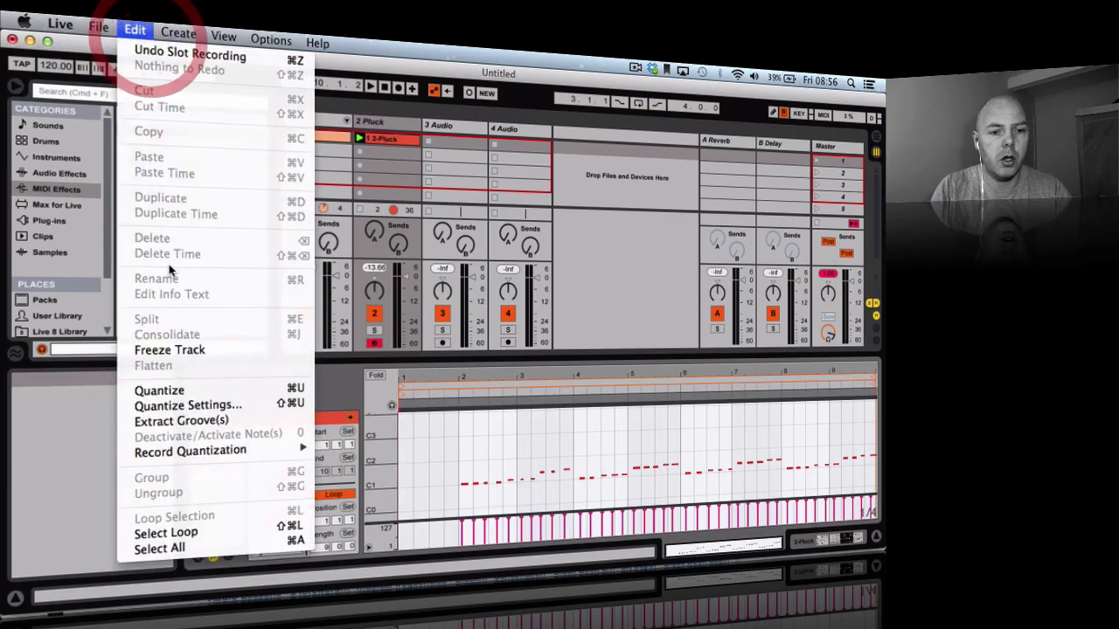
{"action": "left_click", "coordinate": [184, 405]}
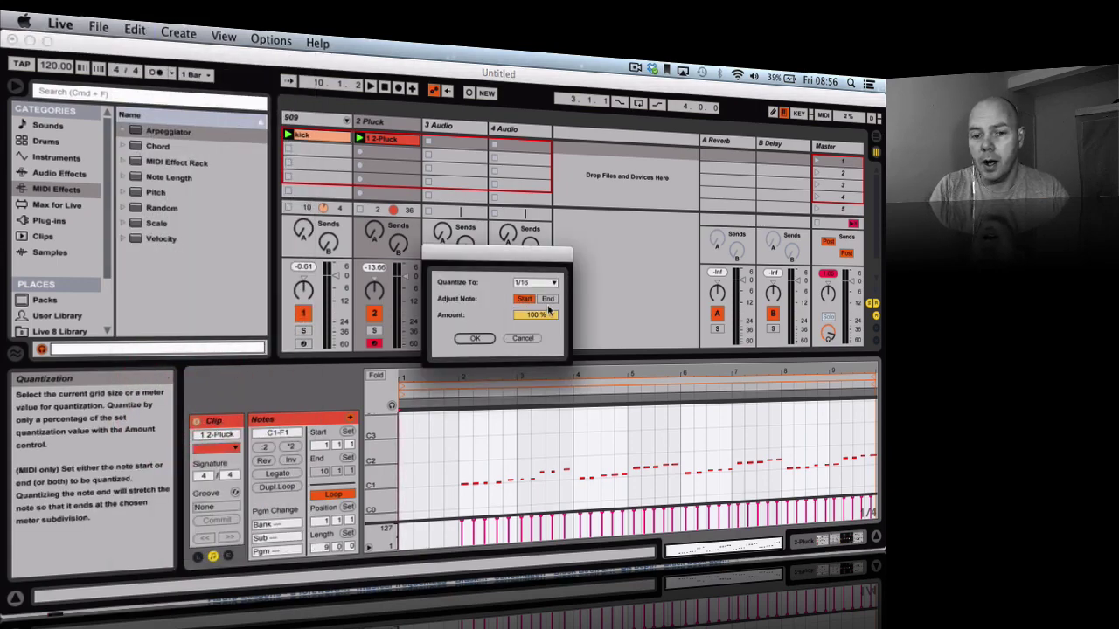
{"action": "left_click", "coordinate": [475, 338]}
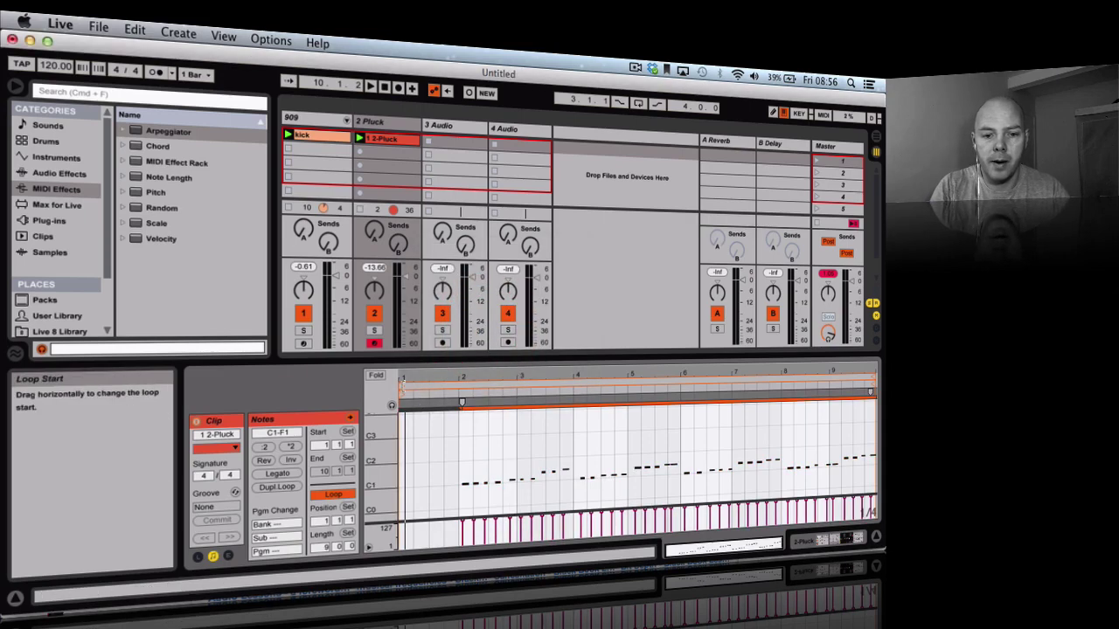
{"action": "left_click_drag", "start_coordinate": [412, 395], "coordinate": [461, 390]}
{"action": "key", "text": "space"}
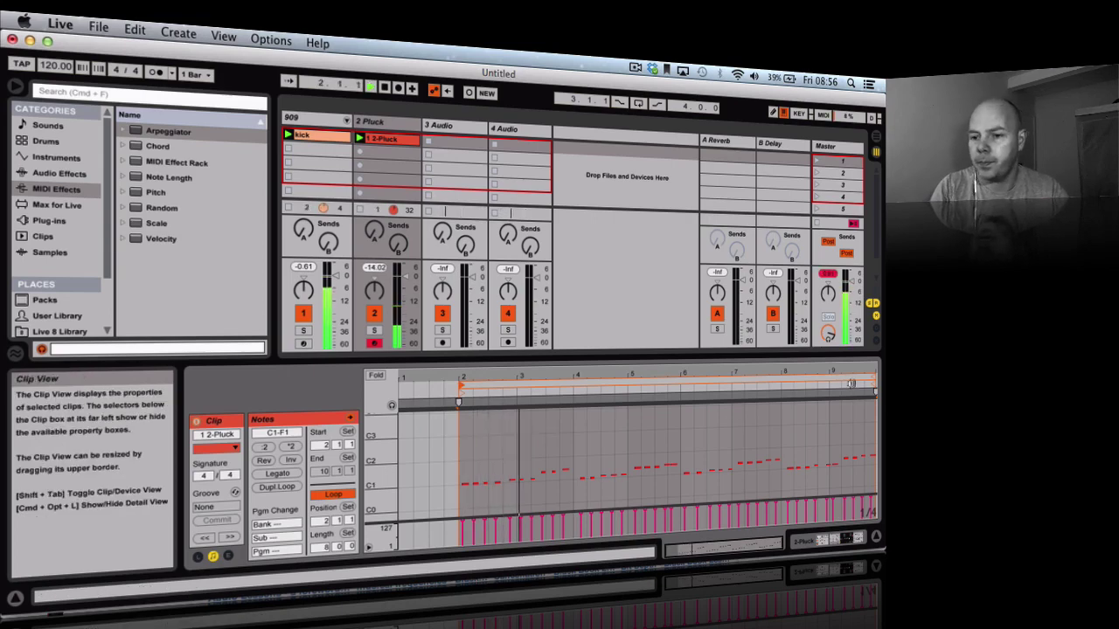
Step: Load the L2 Stereo plug-in onto the Master track, close its plug-in window and audition the mix
{"action": "left_click", "coordinate": [825, 146]}
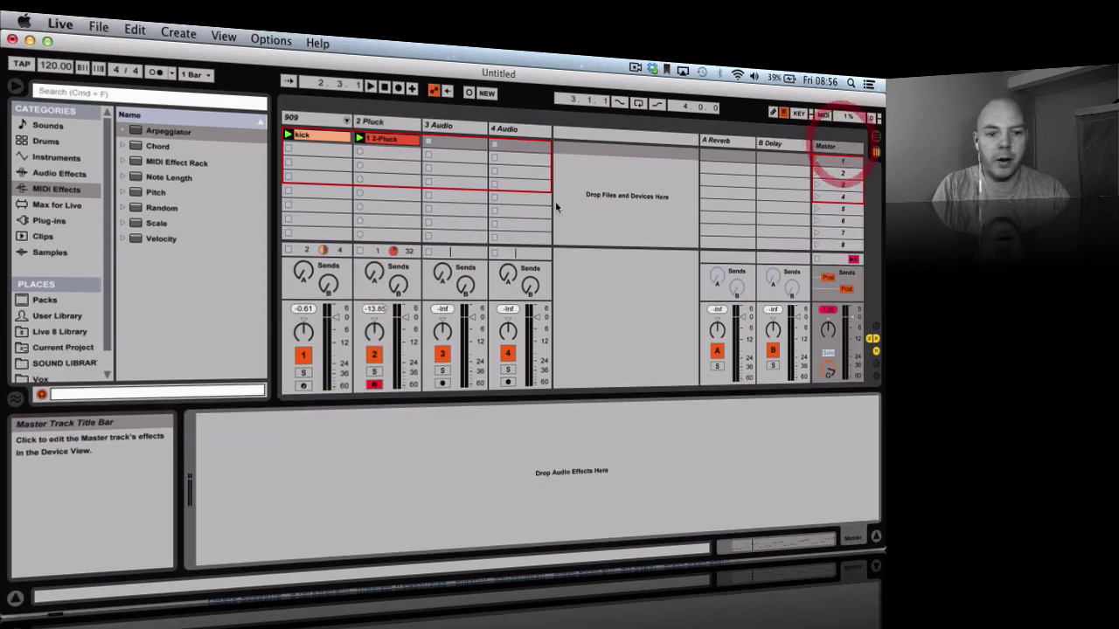
{"action": "left_click", "coordinate": [50, 220]}
{"action": "double_click", "coordinate": [174, 225]}
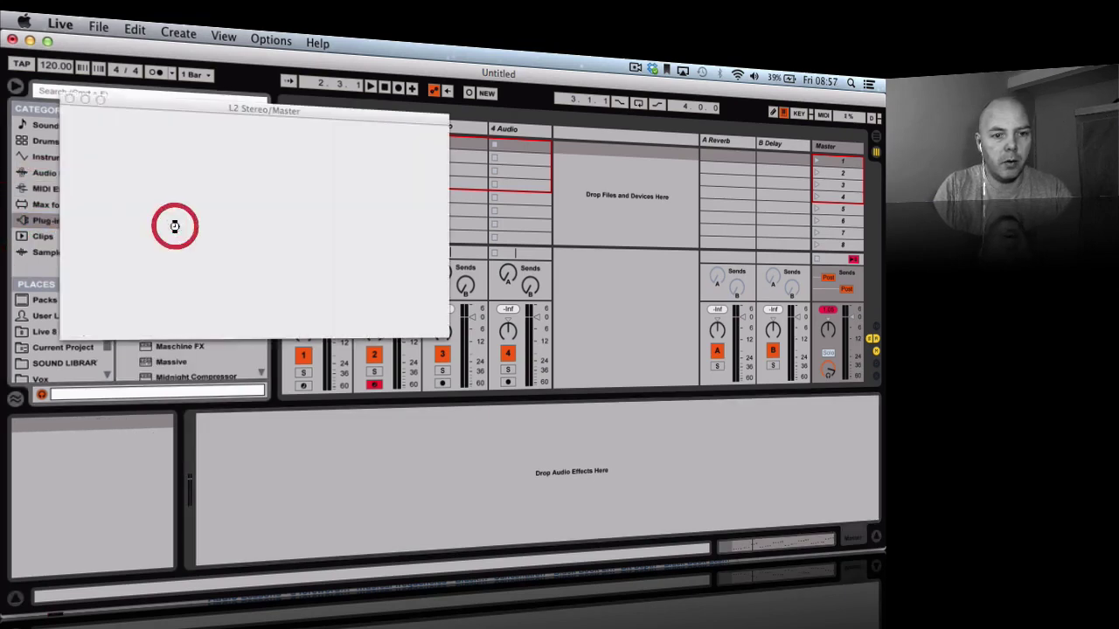
{"action": "left_click", "coordinate": [69, 100]}
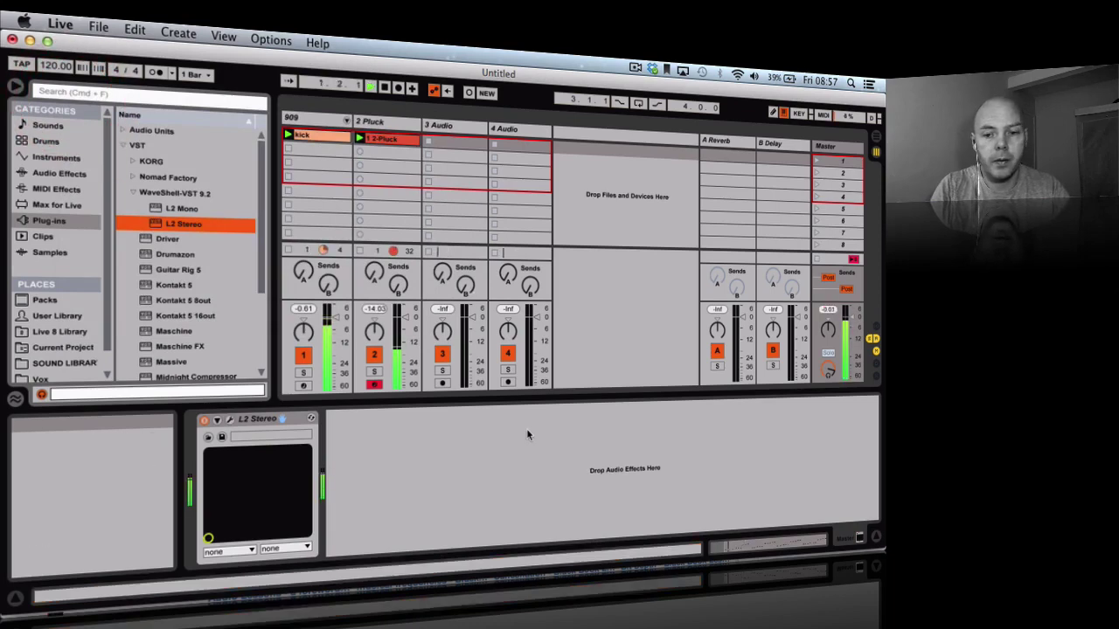
{"action": "key", "text": "space"}
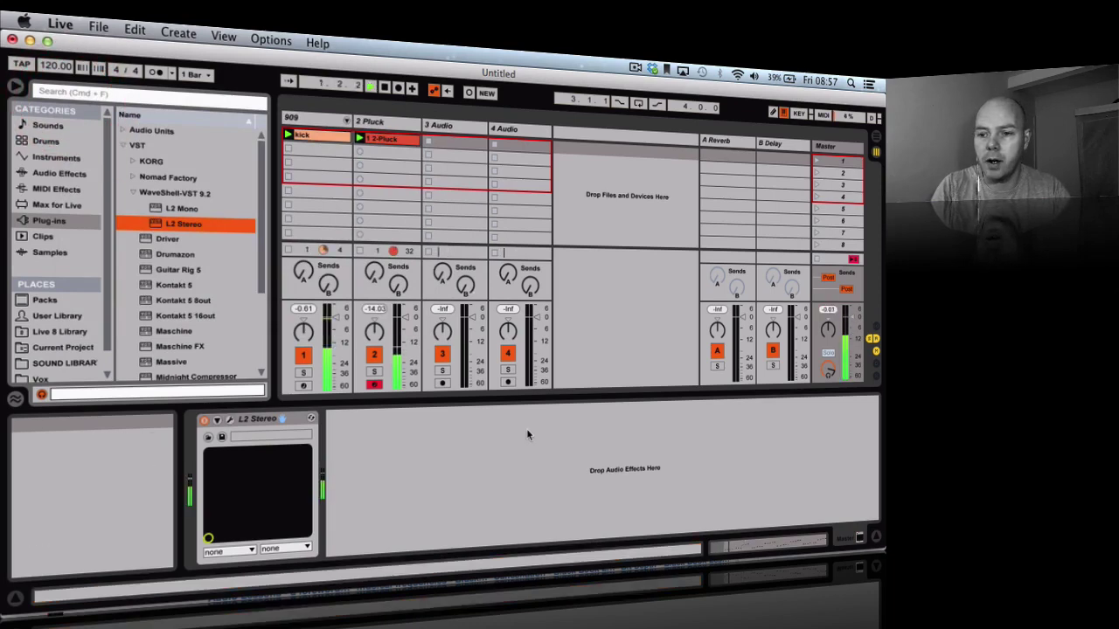
{"action": "left_click", "coordinate": [385, 88]}
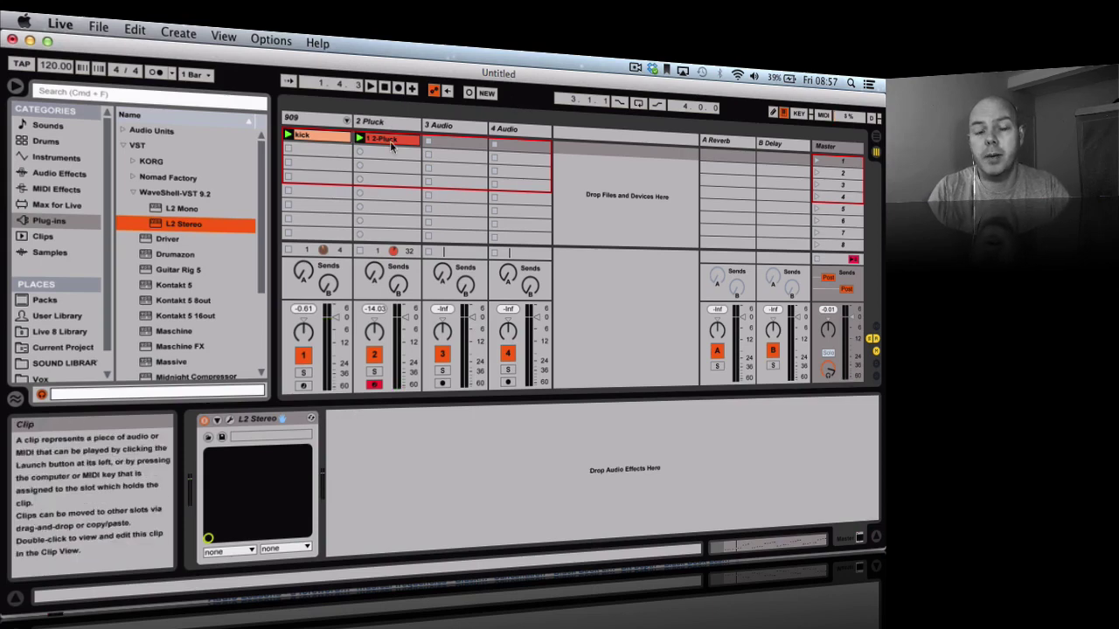
{"action": "key", "text": "space"}
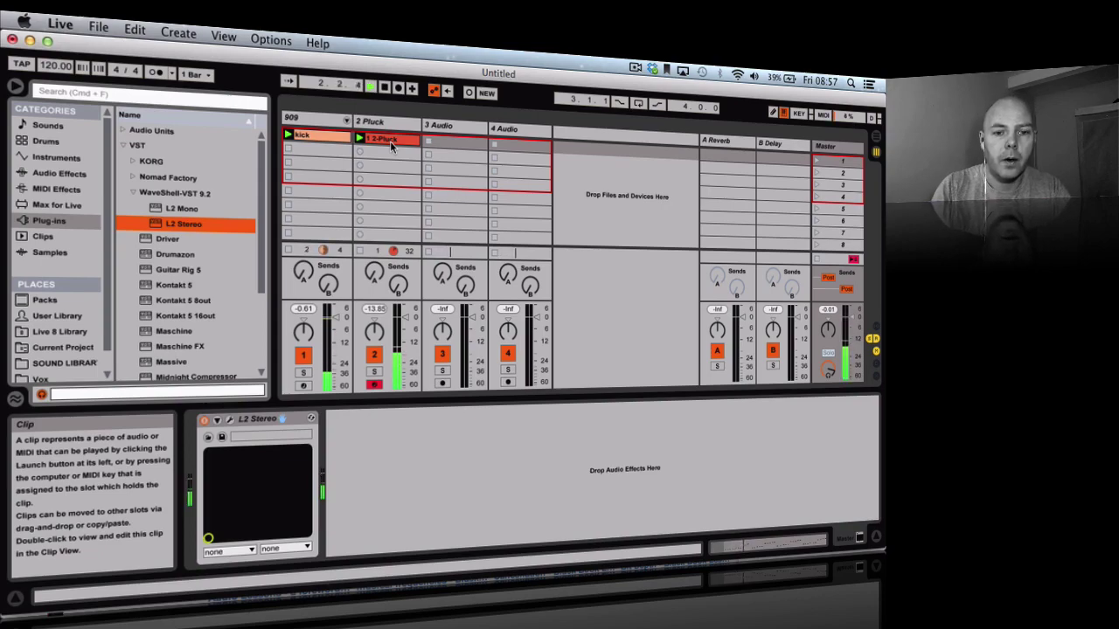
Step: Try the Pluck clip with its loop ending at bar 9, and restore the loop end to bar 10
{"action": "double_click", "coordinate": [391, 138]}
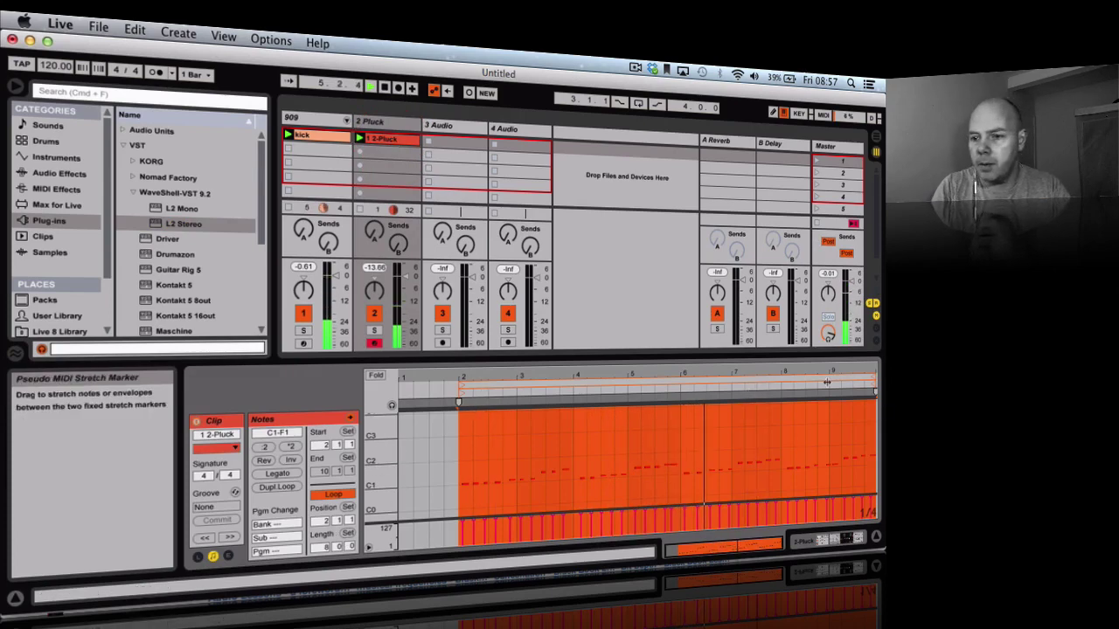
{"action": "left_click_drag", "start_coordinate": [876, 382], "coordinate": [828, 382]}
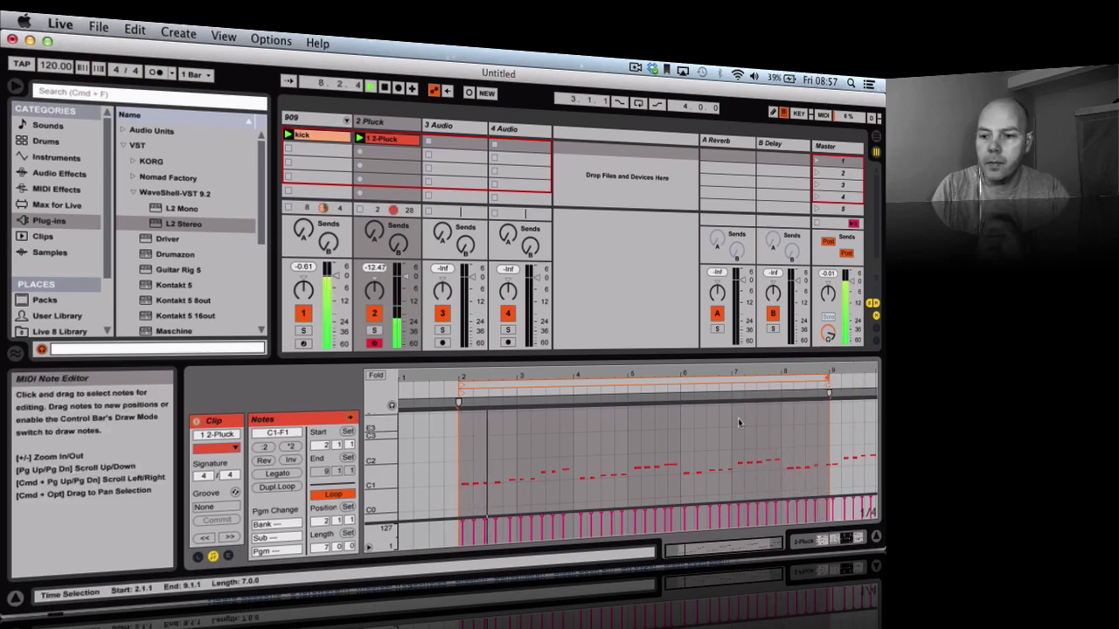
{"action": "left_click_drag", "start_coordinate": [829, 379], "coordinate": [874, 378]}
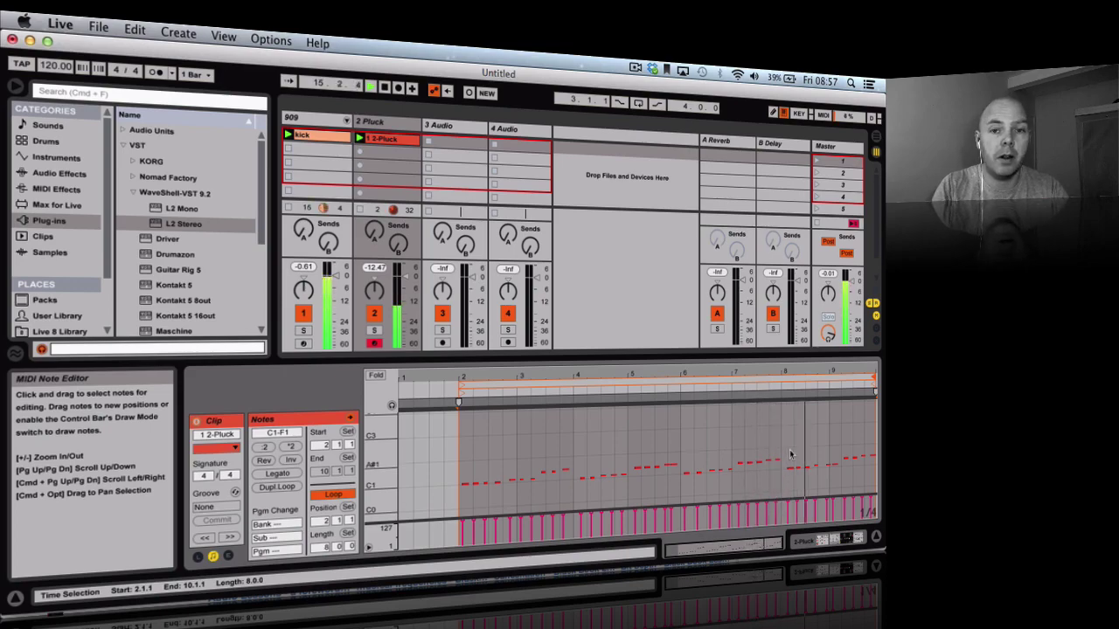
Step: Raise the output level of oscillator D in the Pluck instrument to about -22 dB
{"action": "left_click", "coordinate": [391, 125]}
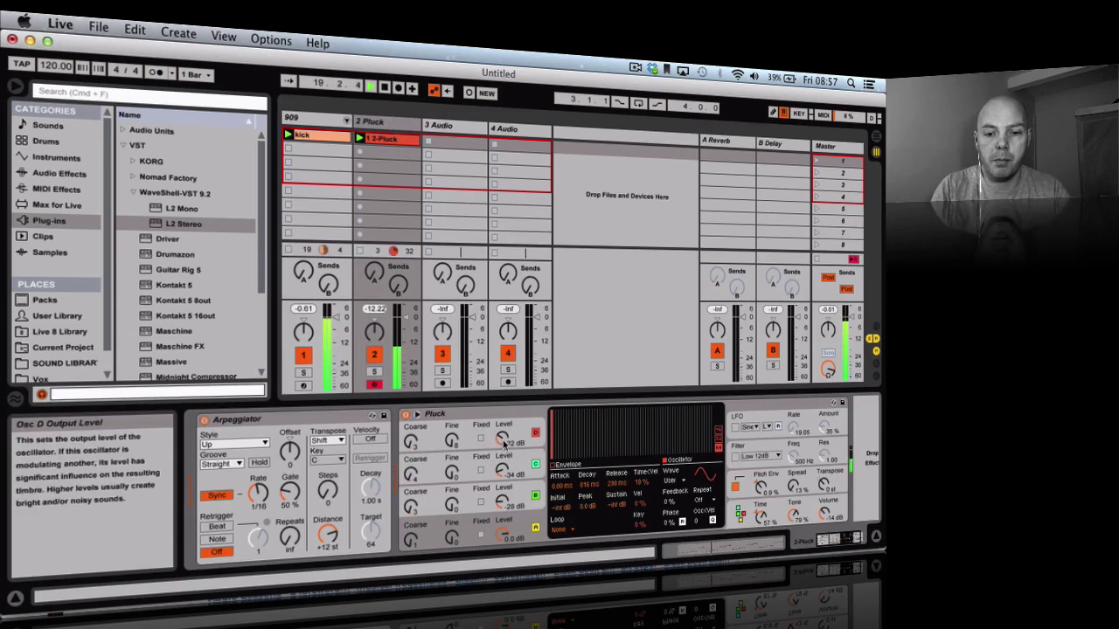
{"action": "mouse_move", "coordinate": [505, 444]}
{"action": "left_mouse_down"}
{"action": "mouse_move", "coordinate": [525, 422]}
{"action": "mouse_move", "coordinate": [503, 428]}
{"action": "left_mouse_up"}
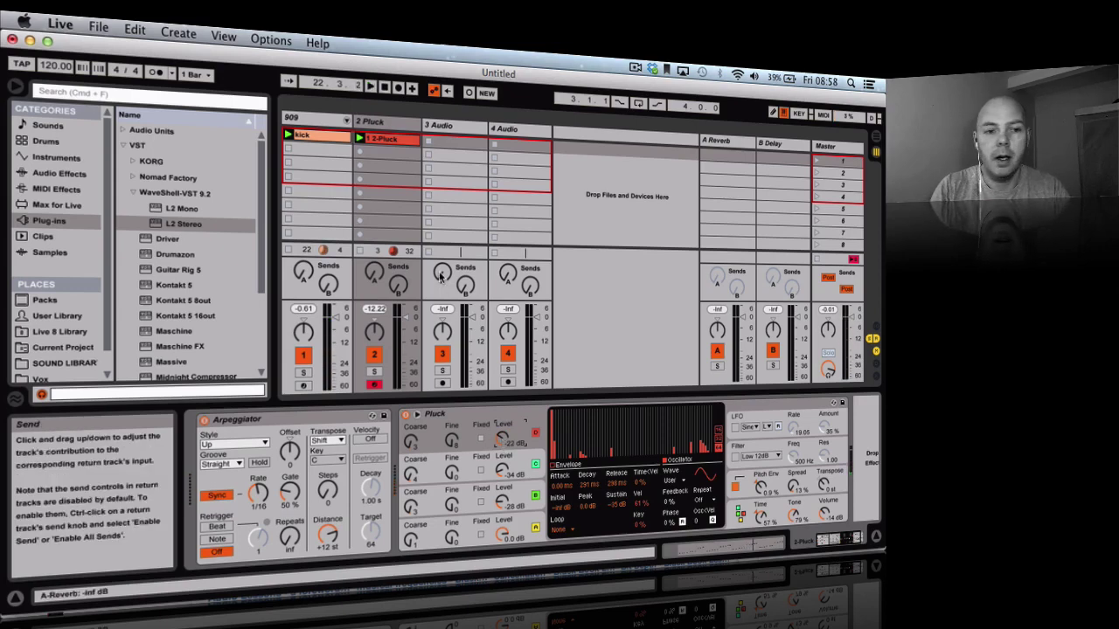
Step: Replace the Delay effect on return track B with a Ping Pong Delay
{"action": "left_click", "coordinate": [769, 143]}
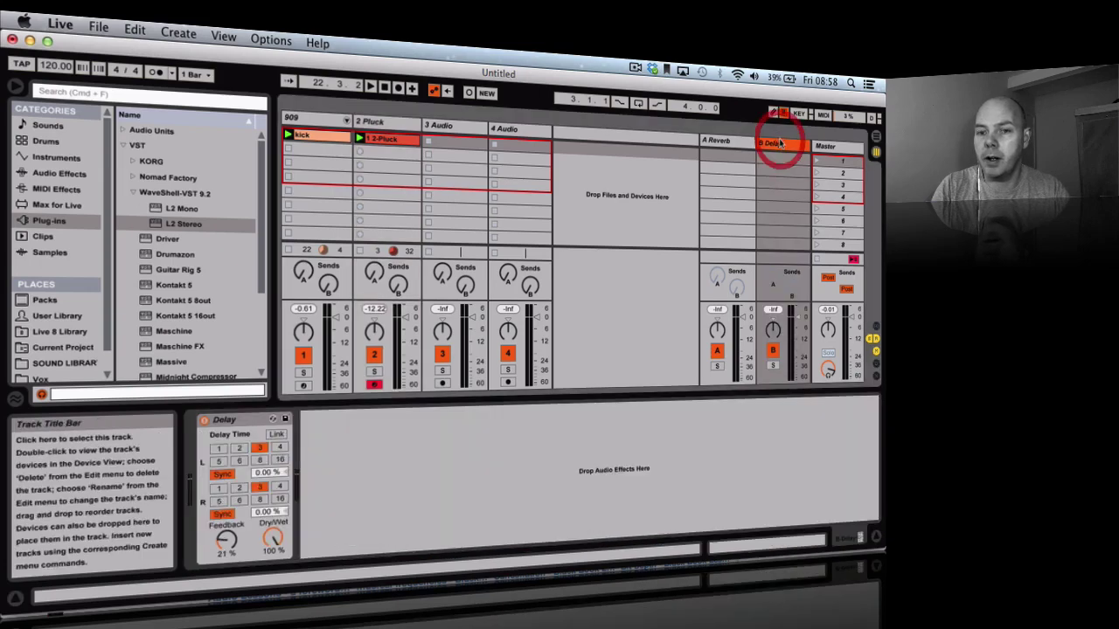
{"action": "left_click", "coordinate": [252, 421]}
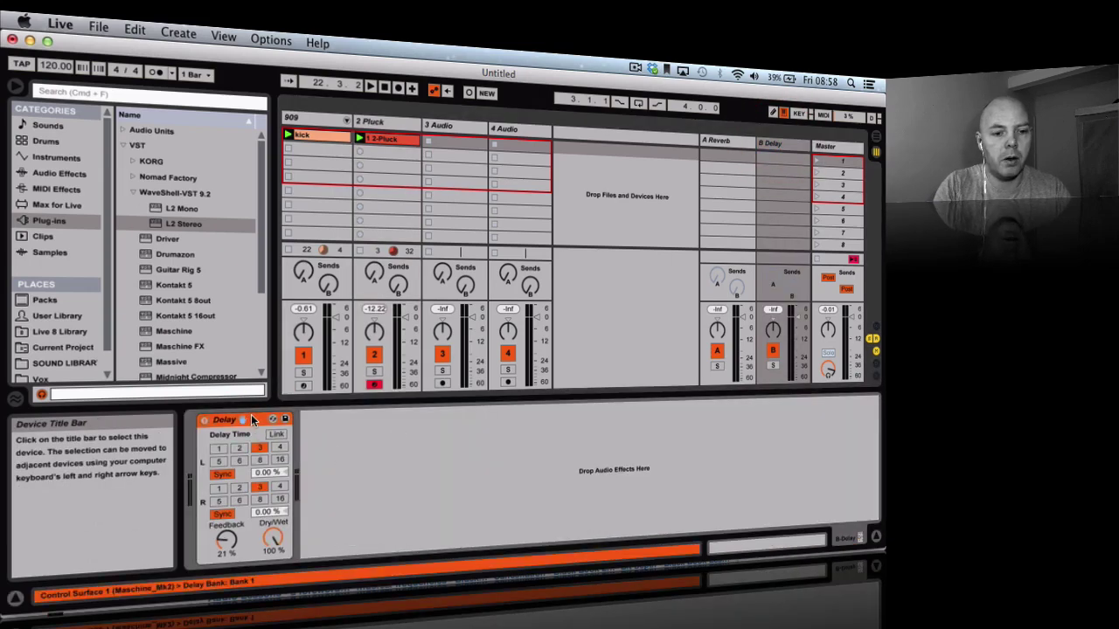
{"action": "left_click", "coordinate": [54, 173]}
{"action": "left_click", "coordinate": [151, 272]}
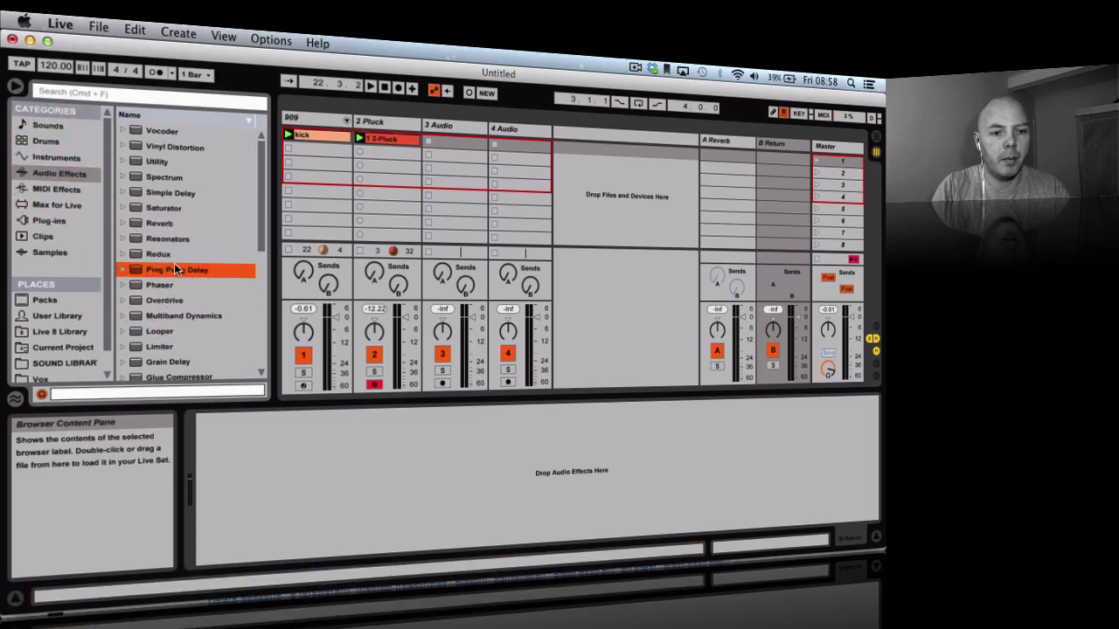
{"action": "double_click", "coordinate": [174, 266]}
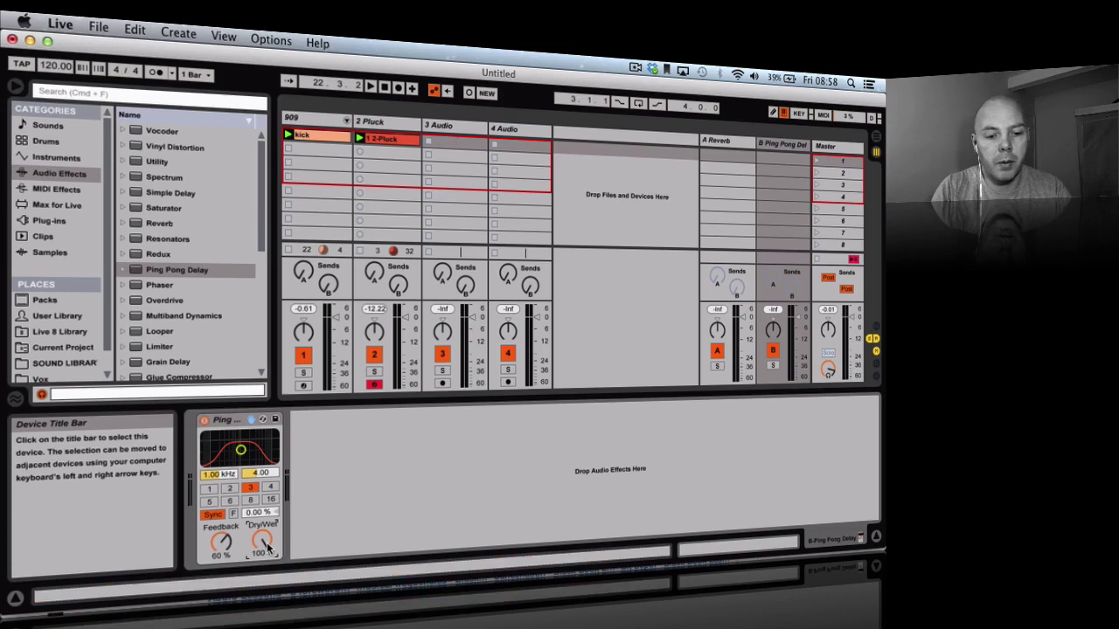
Step: Set the Ping Pong Delay's feedback to 21% and the Pluck track's send B to about -20 dB
{"action": "left_click_drag", "start_coordinate": [221, 540], "coordinate": [222, 552]}
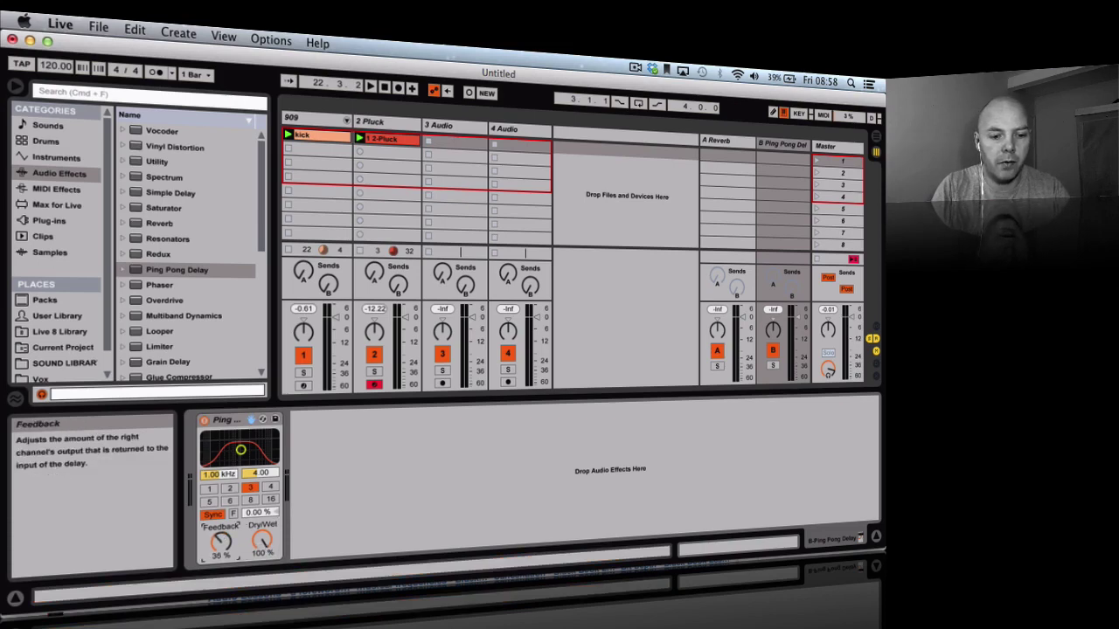
{"action": "left_click_drag", "start_coordinate": [398, 284], "coordinate": [398, 280]}
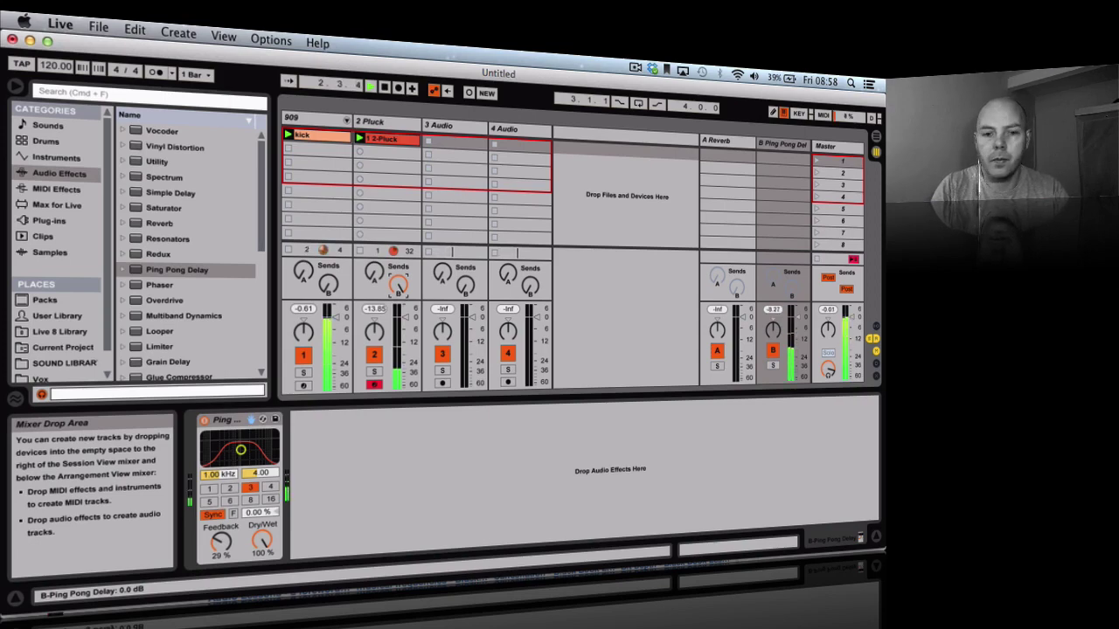
{"action": "left_click_drag", "start_coordinate": [399, 294], "coordinate": [398, 308]}
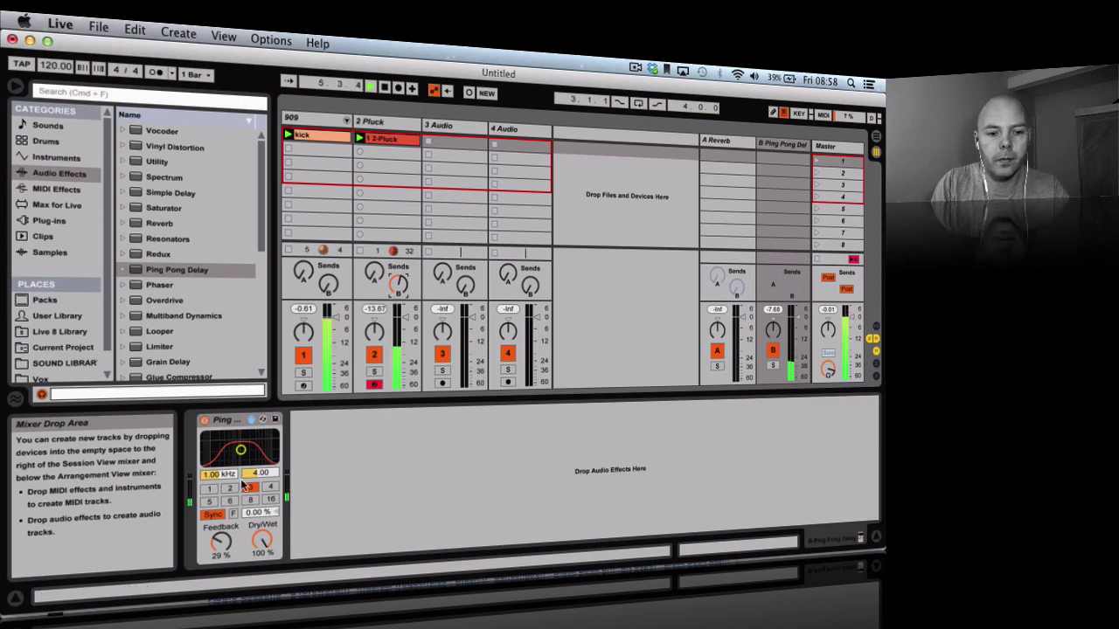
{"action": "left_click_drag", "start_coordinate": [220, 542], "coordinate": [220, 549]}
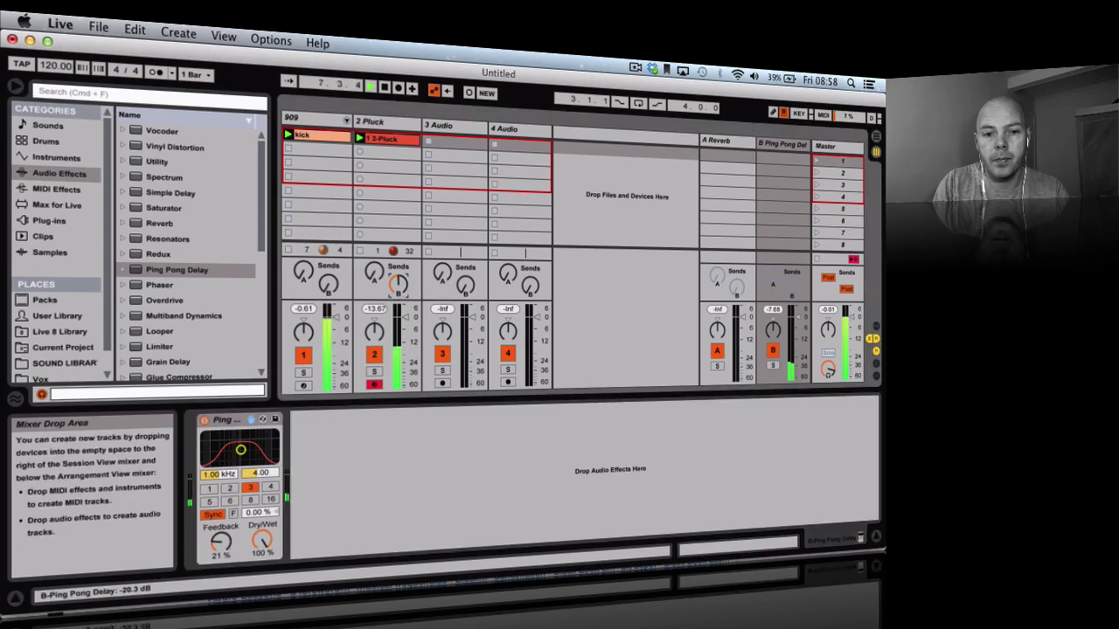
Step: Rename the Pluck clip to Bass 1 and its track to Bass
{"action": "left_click", "coordinate": [384, 121]}
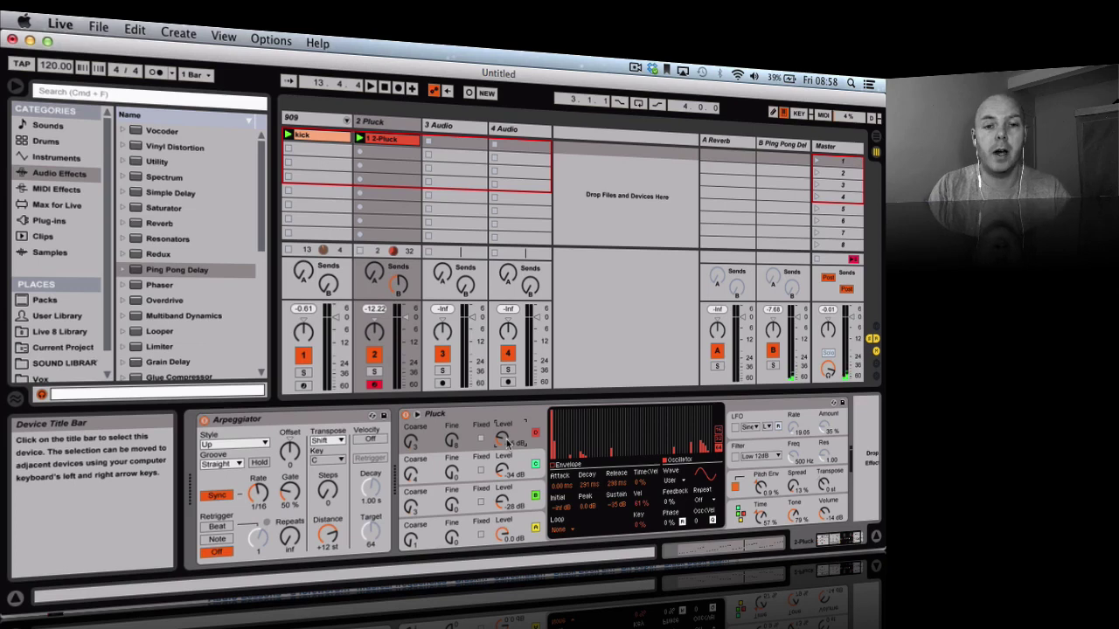
{"action": "left_click", "coordinate": [393, 143]}
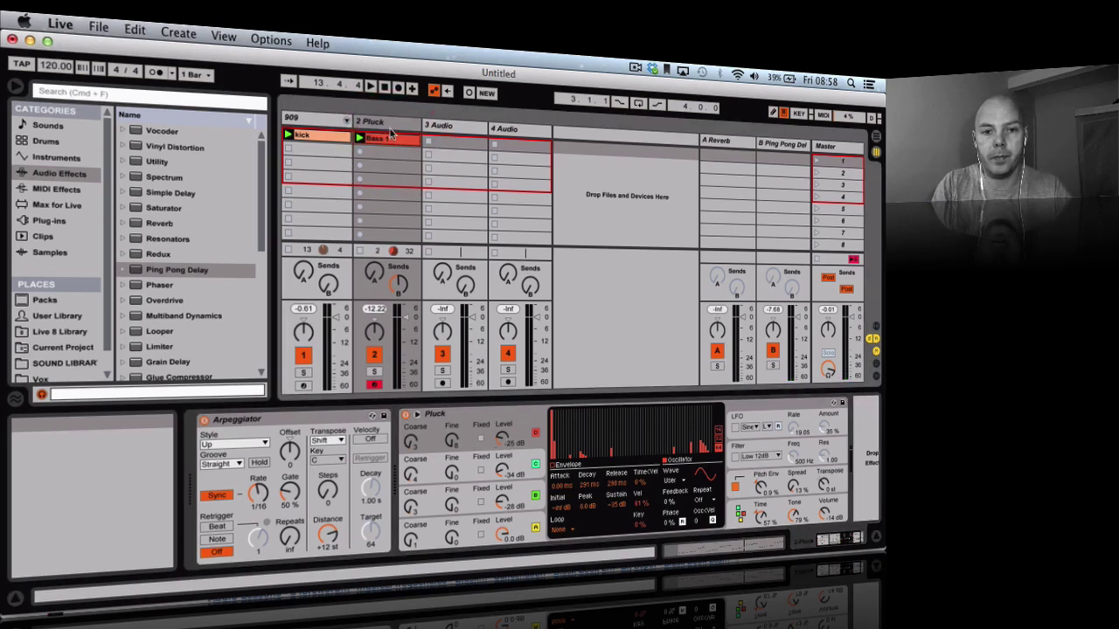
{"action": "left_click", "coordinate": [390, 125]}
{"action": "type", "text": "Bass"}
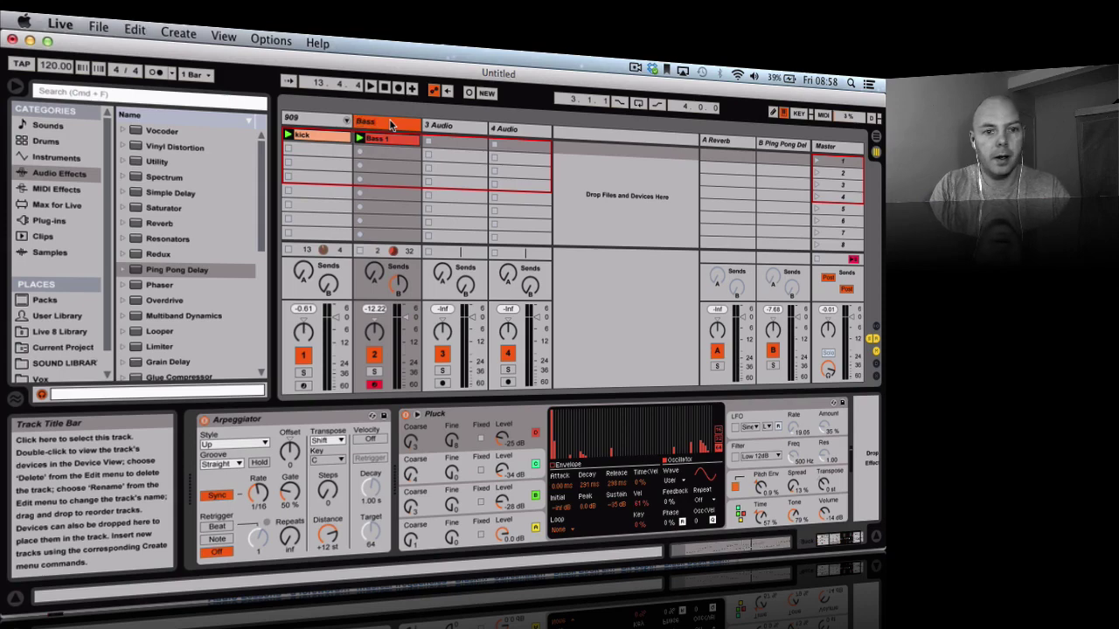
{"action": "left_click", "coordinate": [383, 141]}
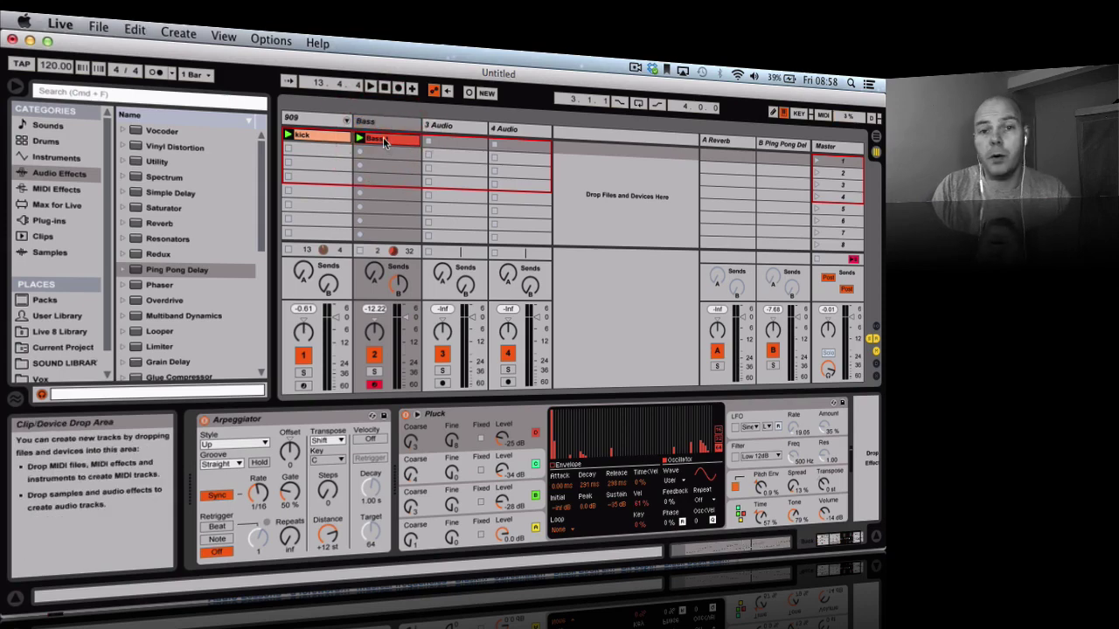
Step: Duplicate the kick and Bass 1 clips into the second scene
{"action": "left_click", "coordinate": [309, 132]}
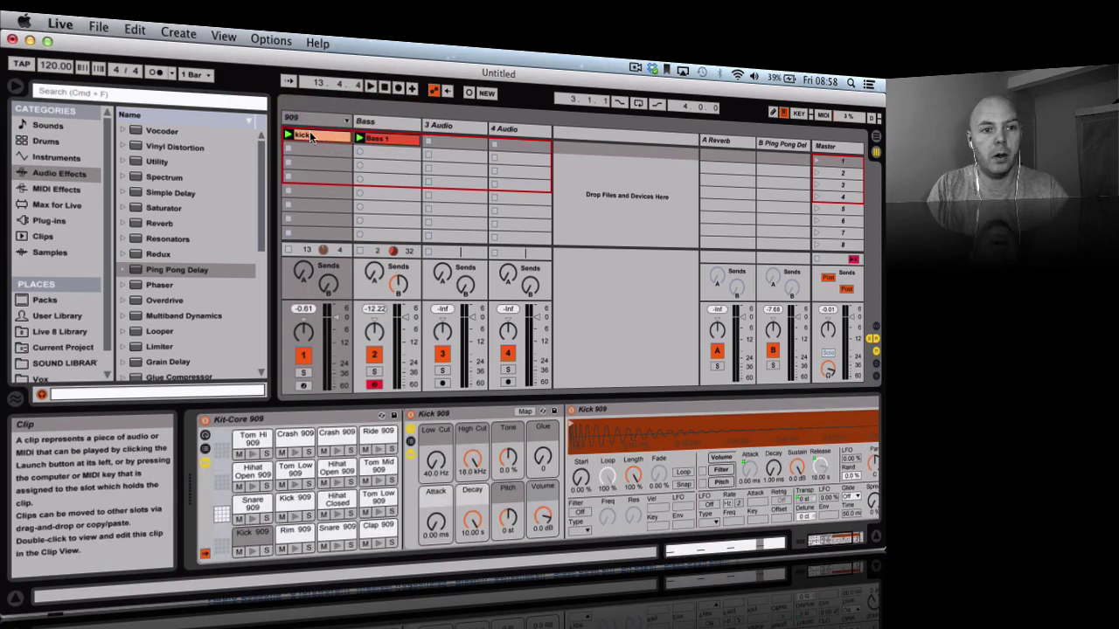
{"action": "key", "text": "super+d"}
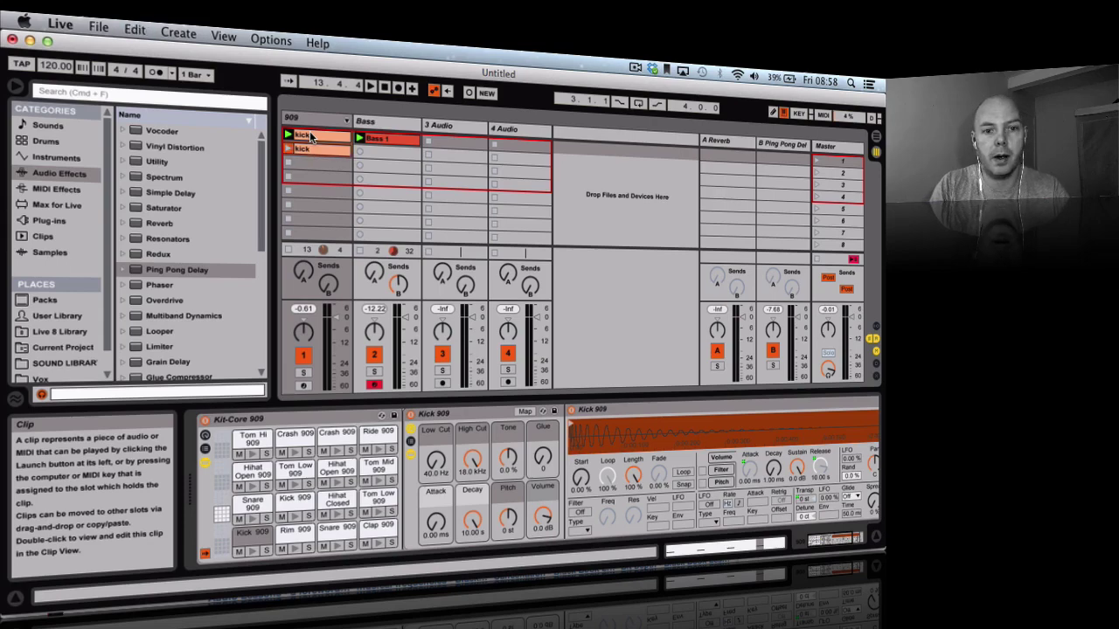
{"action": "left_click", "coordinate": [368, 137]}
{"action": "key", "text": "super+d"}
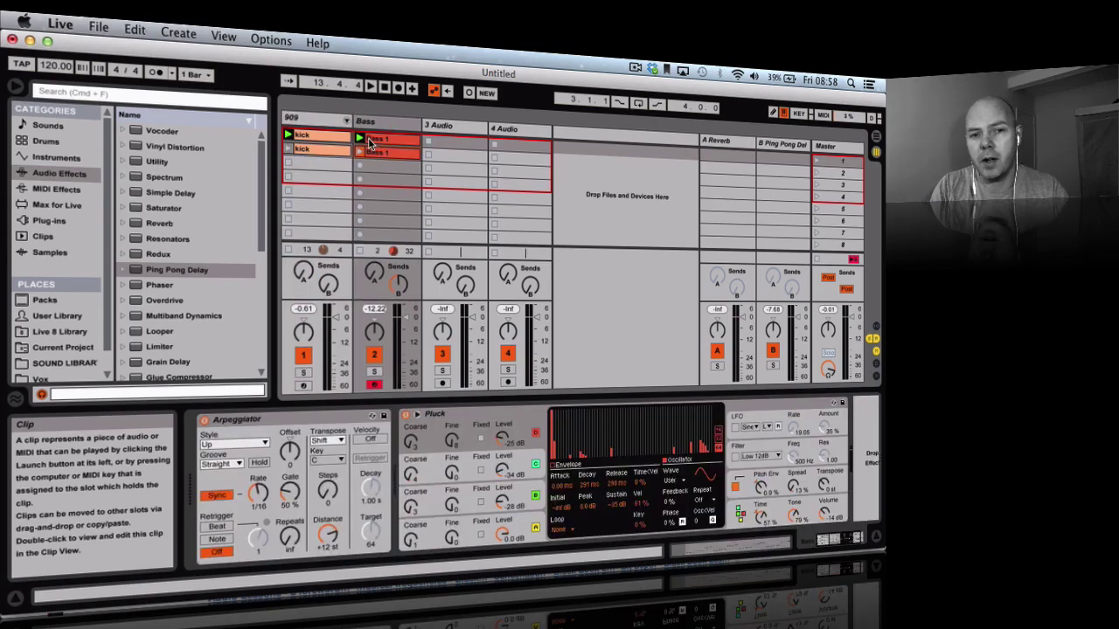
Step: Start playback and raise the song tempo to 129 BPM
{"action": "left_click", "coordinate": [322, 165]}
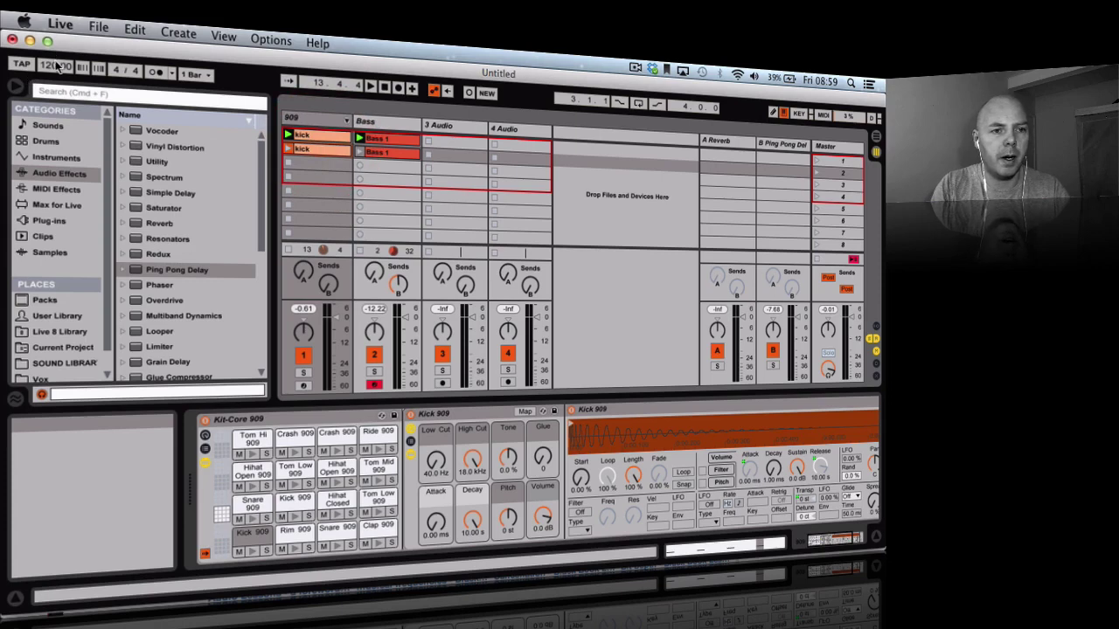
{"action": "key", "text": "space"}
{"action": "left_click_drag", "start_coordinate": [55, 65], "coordinate": [55, 54]}
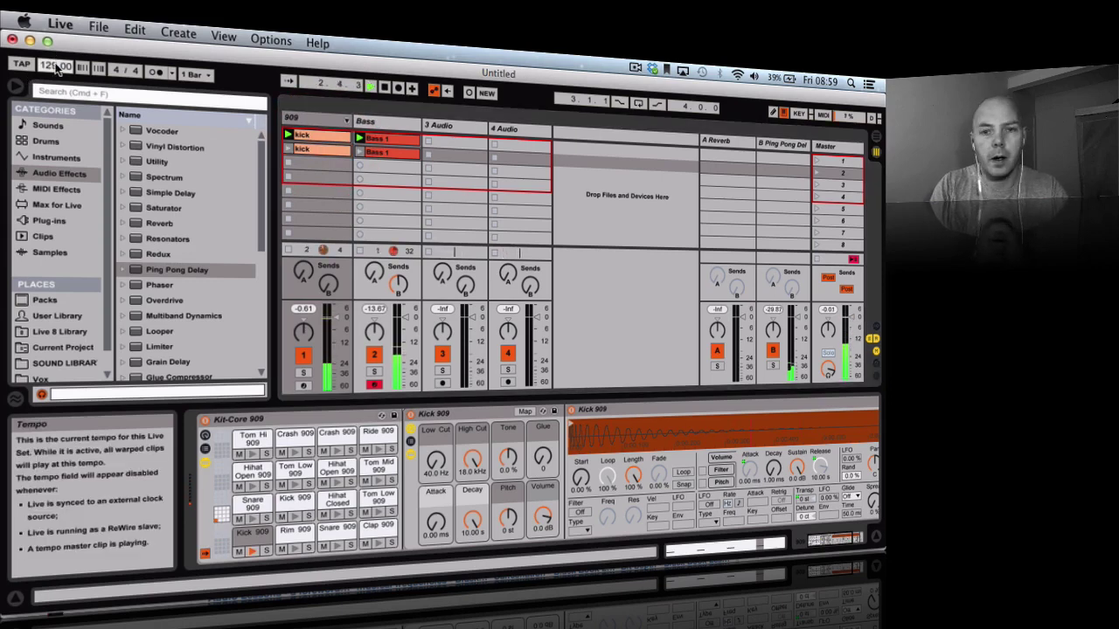
{"action": "left_click_drag", "start_coordinate": [55, 70], "coordinate": [55, 65]}
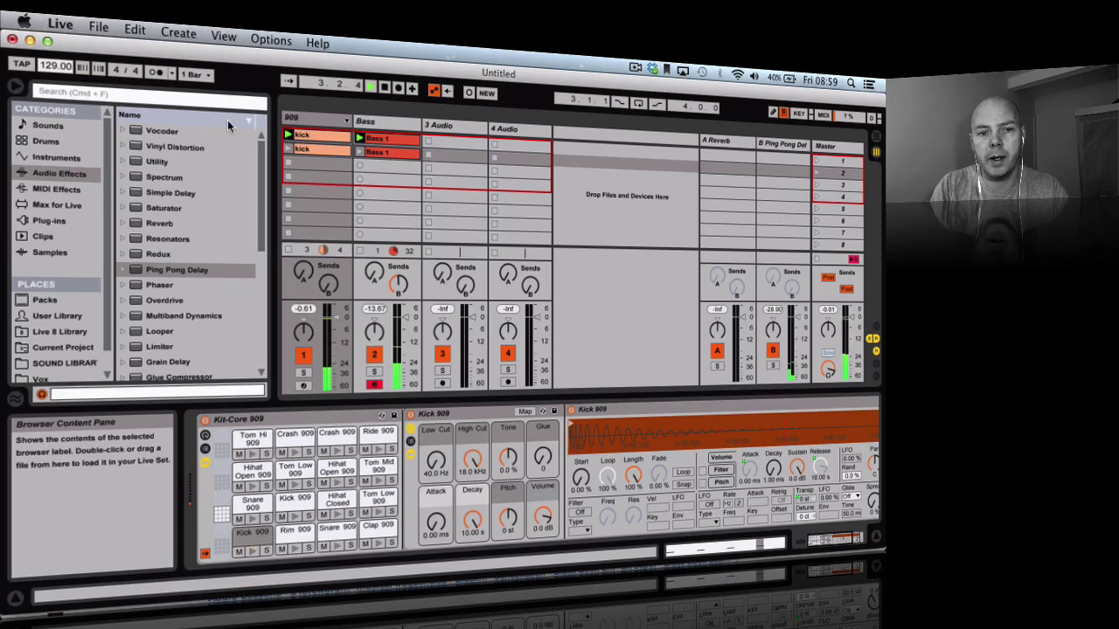
Step: Launch the second scene and add a Clap 909 note at 1.3.4 in its kick clip
{"action": "left_click", "coordinate": [817, 172]}
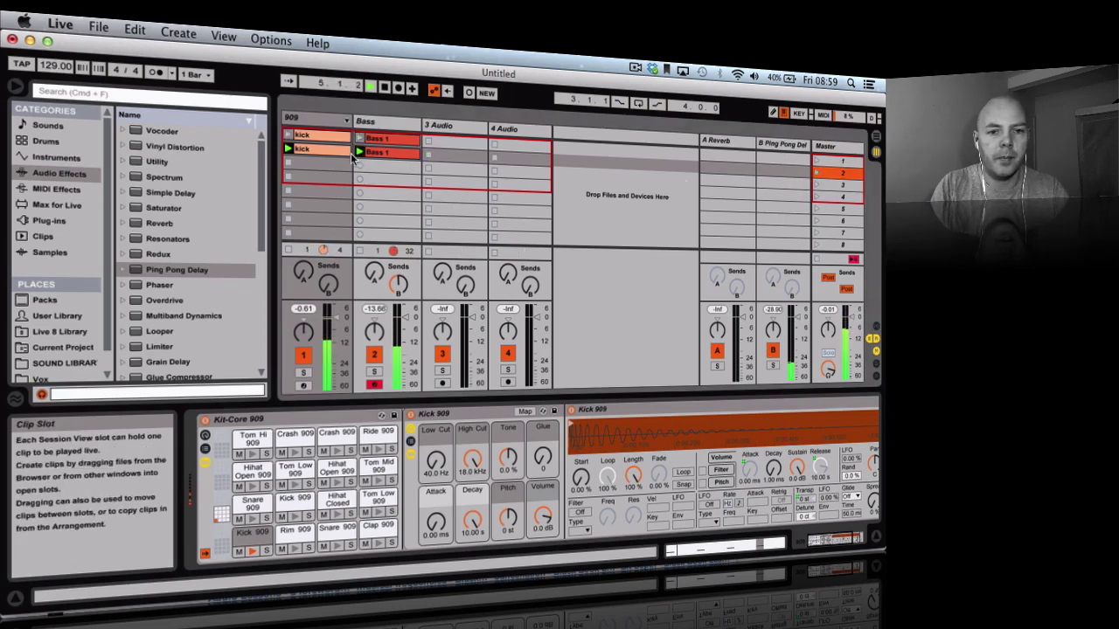
{"action": "double_click", "coordinate": [315, 151]}
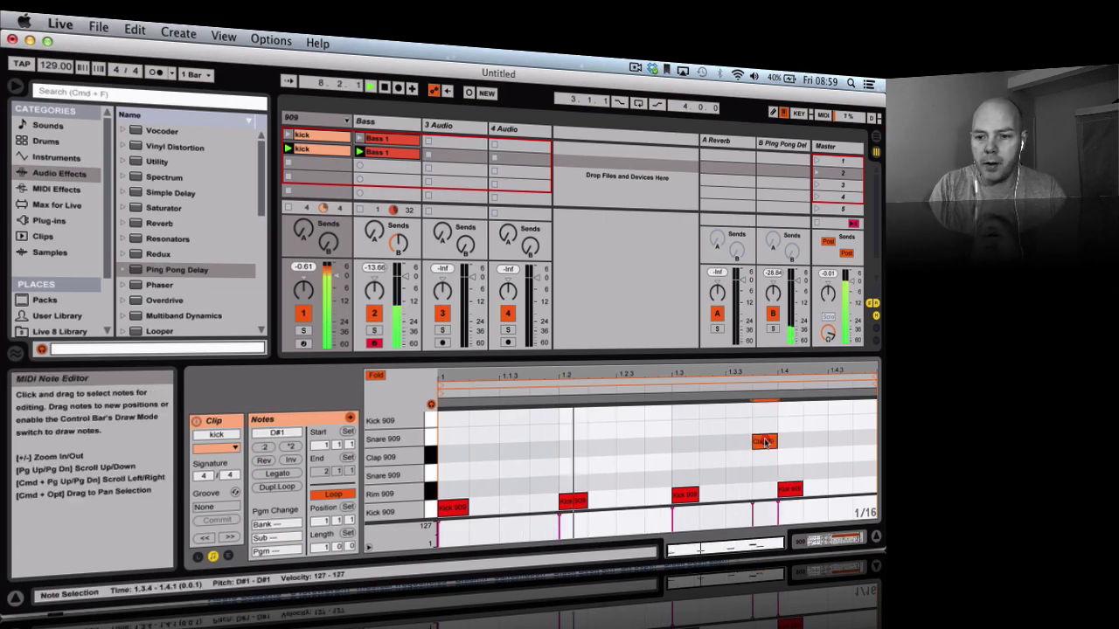
{"action": "double_click", "coordinate": [764, 442]}
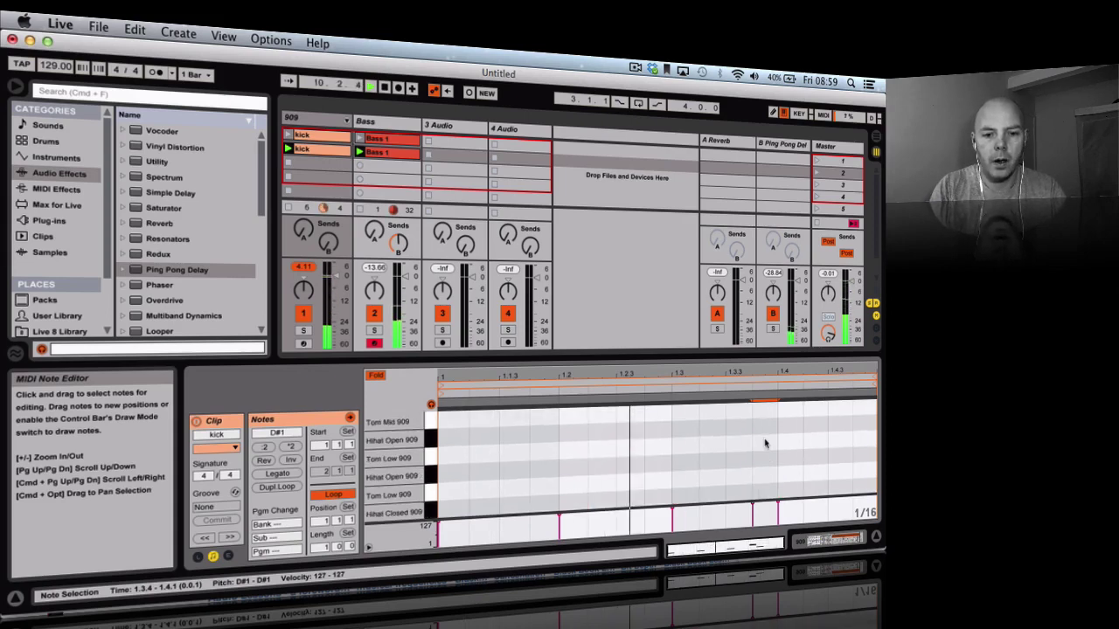
Step: Add Ride 909 notes on every eighth note from 1.1.1 to 1.4.3 in the second kick clip
{"action": "scroll", "coordinate": [448, 437], "scroll_direction": "up", "scroll_amount": 3}
{"action": "double_click", "coordinate": [452, 420]}
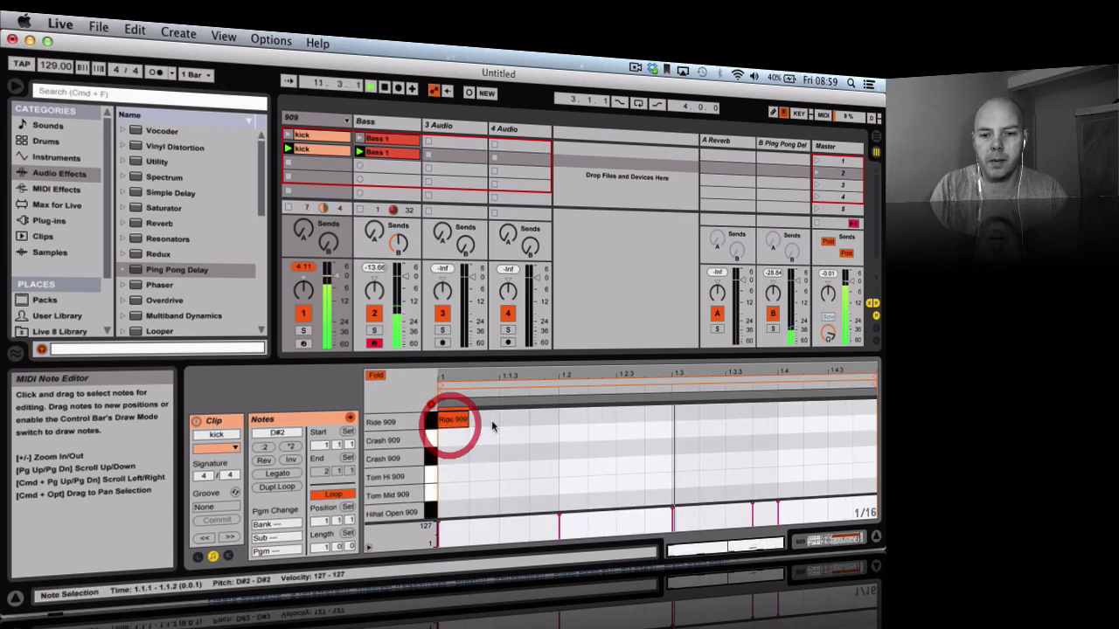
{"action": "double_click", "coordinate": [514, 419]}
{"action": "double_click", "coordinate": [574, 415]}
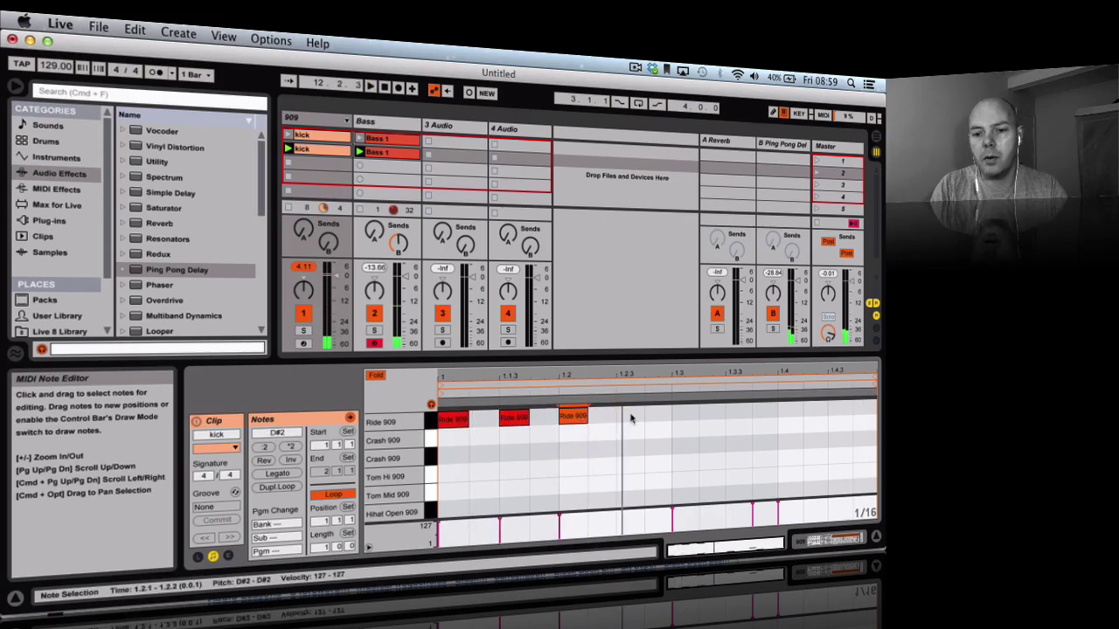
{"action": "double_click", "coordinate": [632, 412]}
{"action": "double_click", "coordinate": [693, 411]}
{"action": "double_click", "coordinate": [739, 411]}
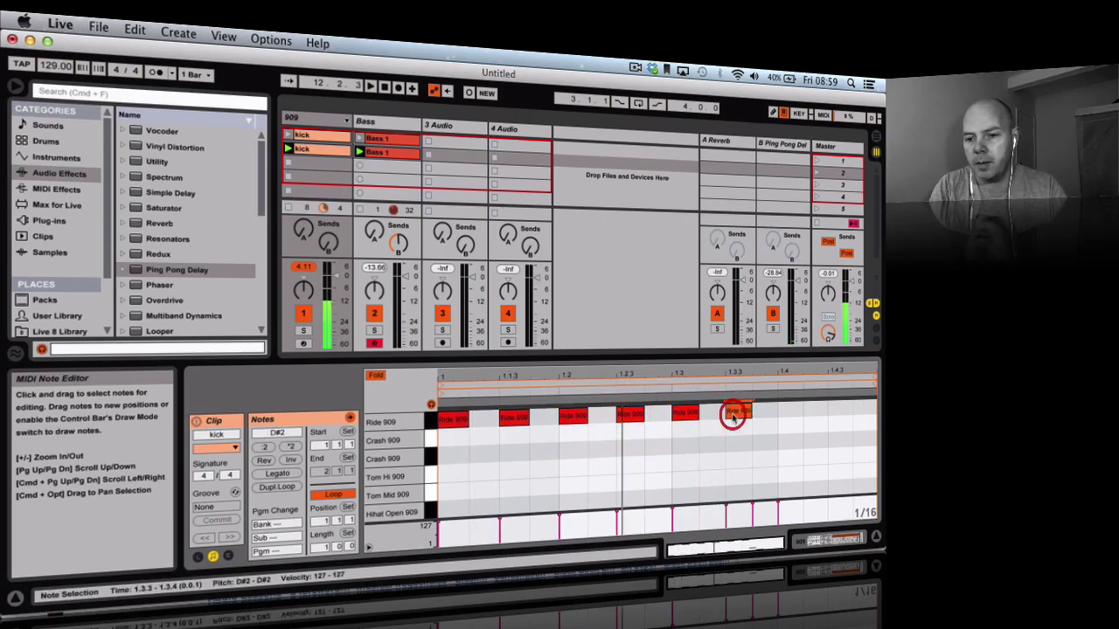
{"action": "double_click", "coordinate": [790, 410]}
{"action": "double_click", "coordinate": [840, 408]}
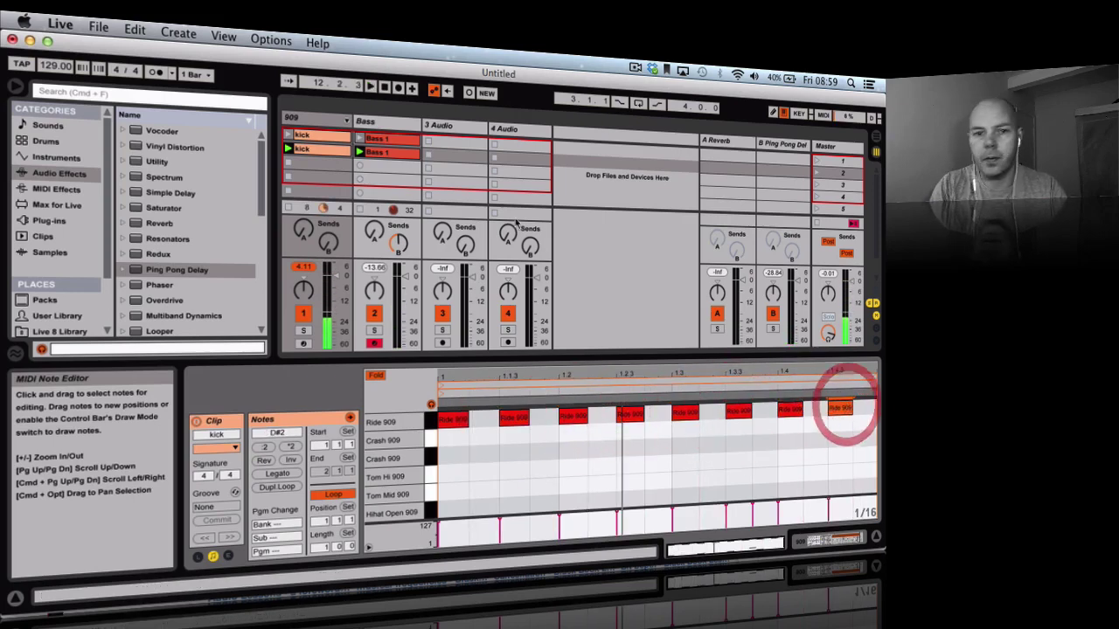
Step: Unfold the 909 track's chains in the mixer and lower the Ride 909 chain's volume to about -11 dB
{"action": "left_click", "coordinate": [346, 120]}
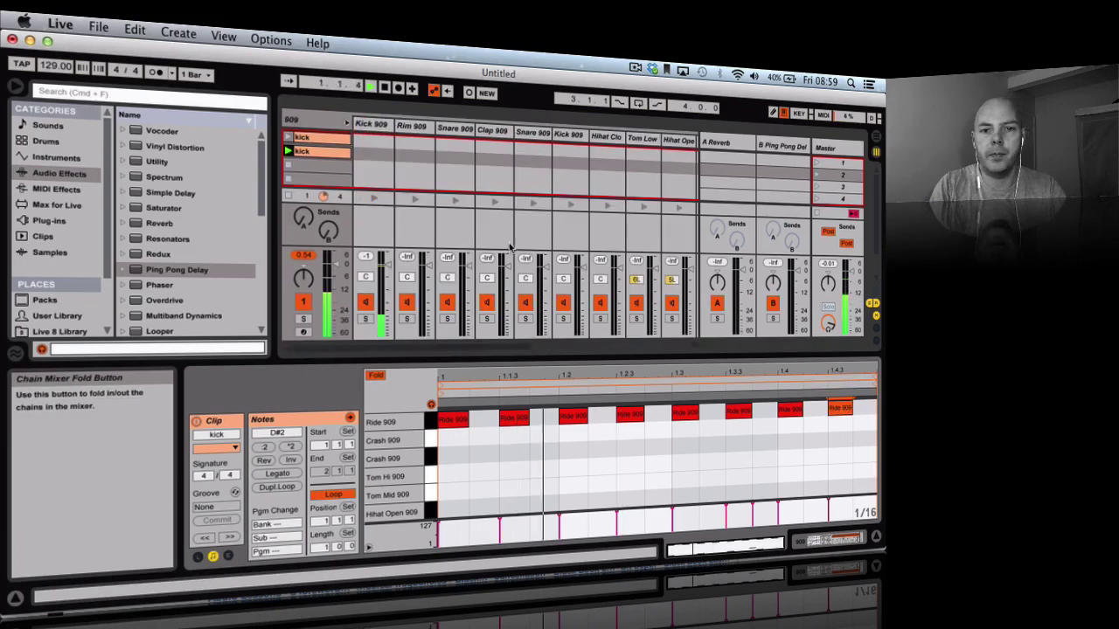
{"action": "scroll", "coordinate": [536, 258], "scroll_direction": "right", "scroll_amount": 3}
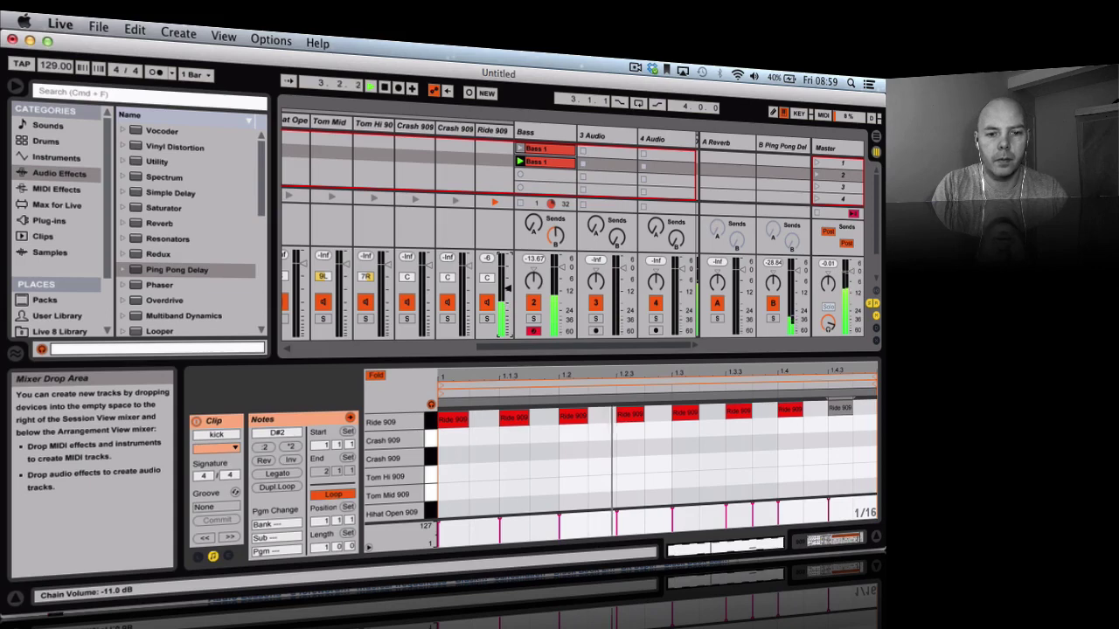
{"action": "left_click", "coordinate": [492, 131]}
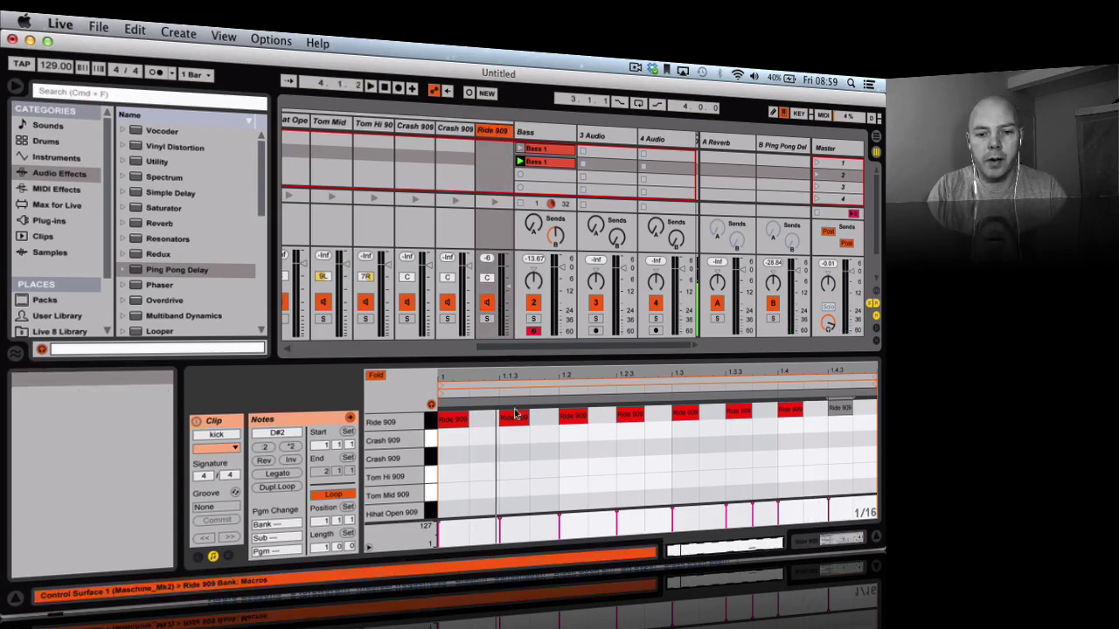
Step: Delete the off-beat Ride 909 notes at 1.1.3, 1.2.3, 1.3.3 and 1.4.3
{"action": "left_click", "coordinate": [518, 419]}
{"action": "double_click", "coordinate": [518, 418]}
{"action": "double_click", "coordinate": [629, 414]}
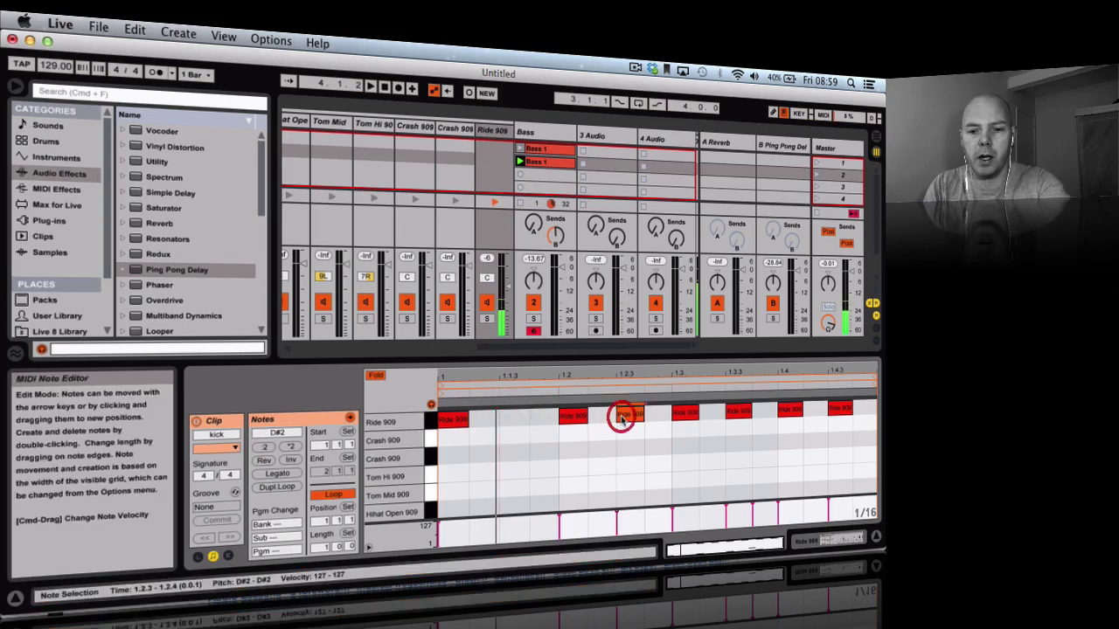
{"action": "double_click", "coordinate": [738, 411]}
{"action": "double_click", "coordinate": [839, 408]}
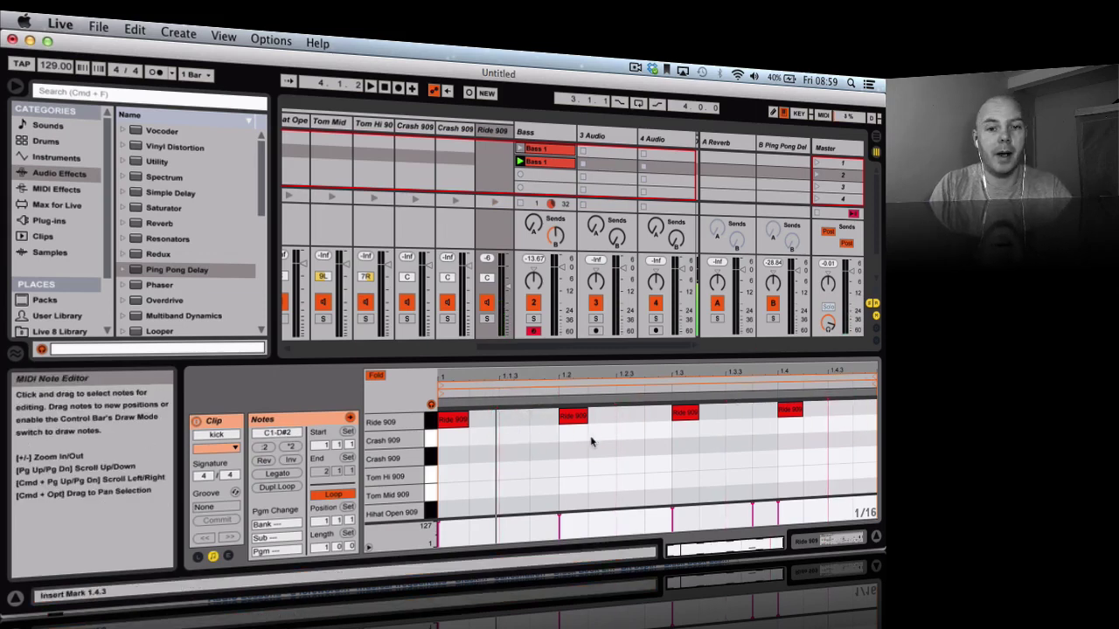
Step: Add a Ping Pong Delay to the Ride 909 chain and set its feedback to 39% and dry/wet to 37% while soloing the chain
{"action": "left_click_drag", "start_coordinate": [174, 271], "coordinate": [492, 396]}
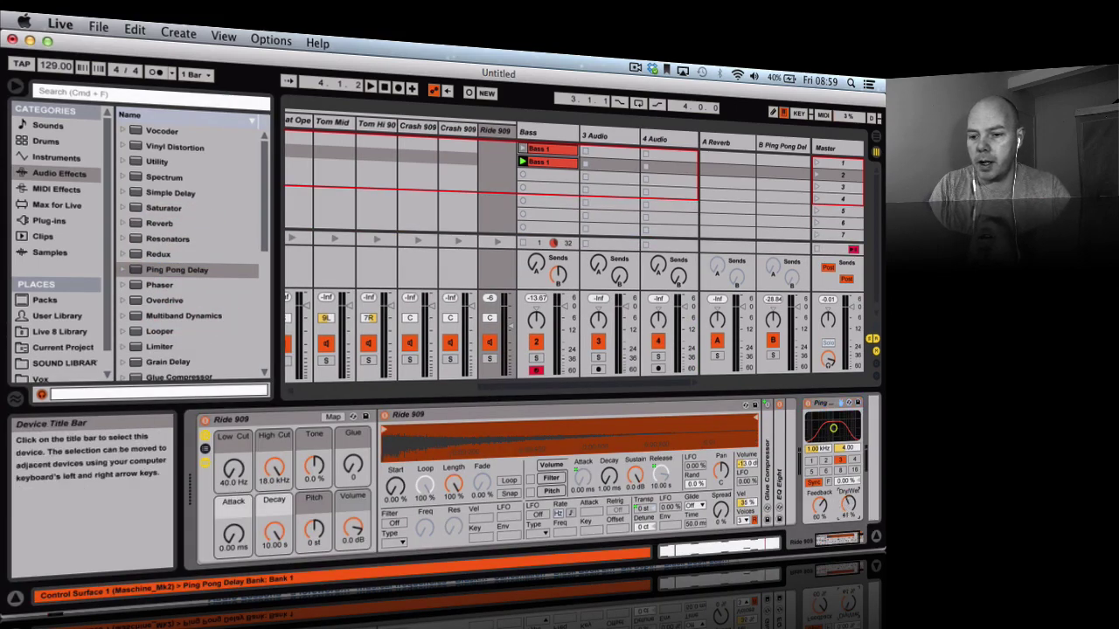
{"action": "key", "text": "space"}
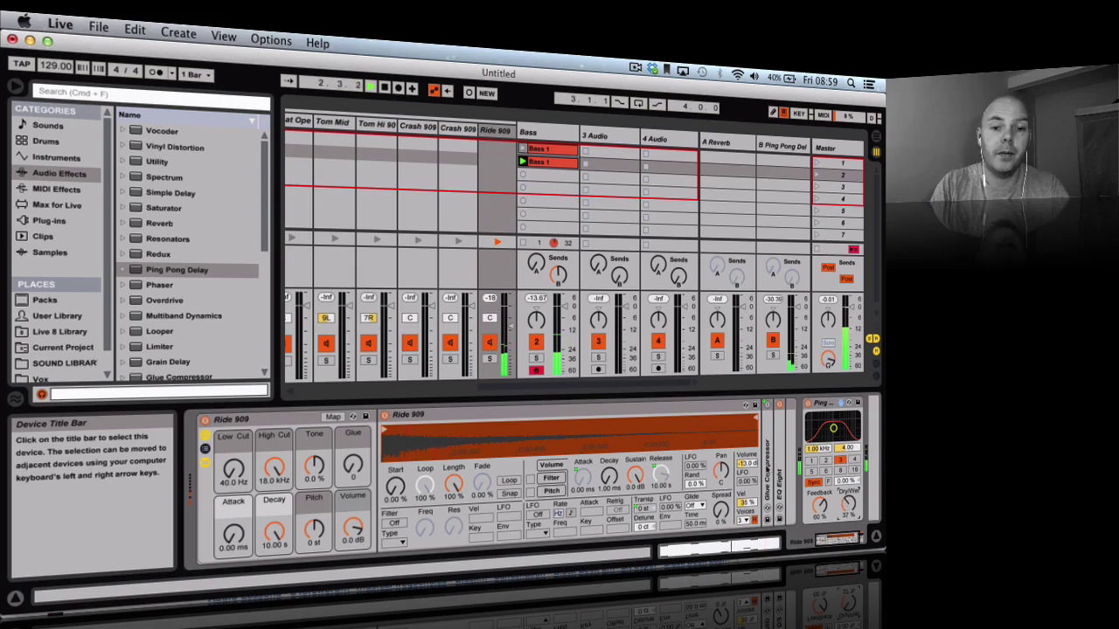
{"action": "left_click", "coordinate": [489, 359]}
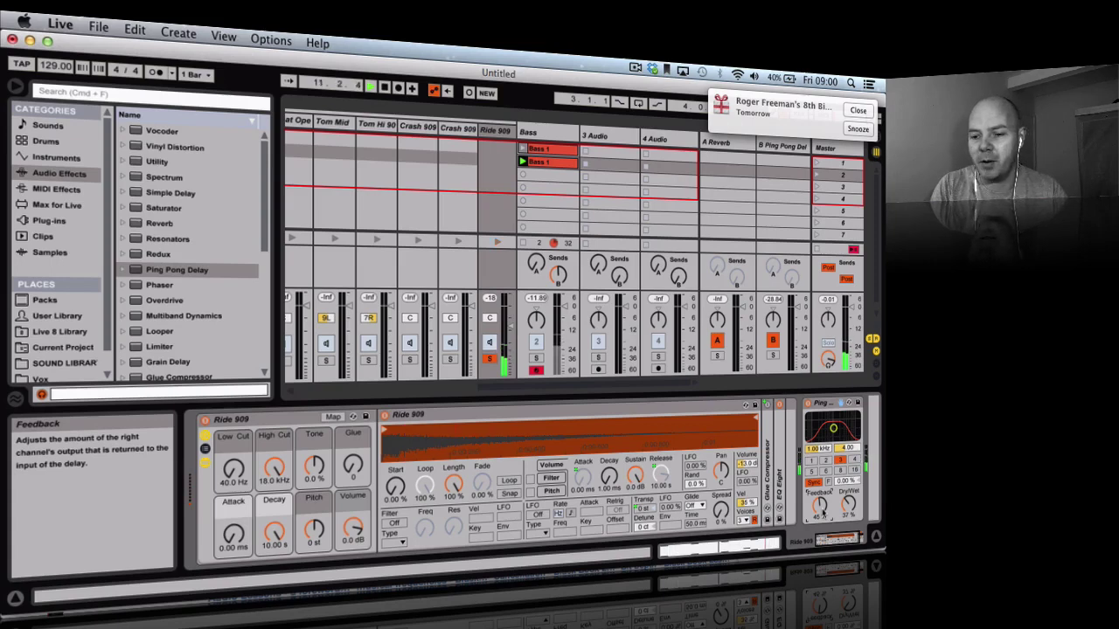
{"action": "left_click", "coordinate": [859, 111]}
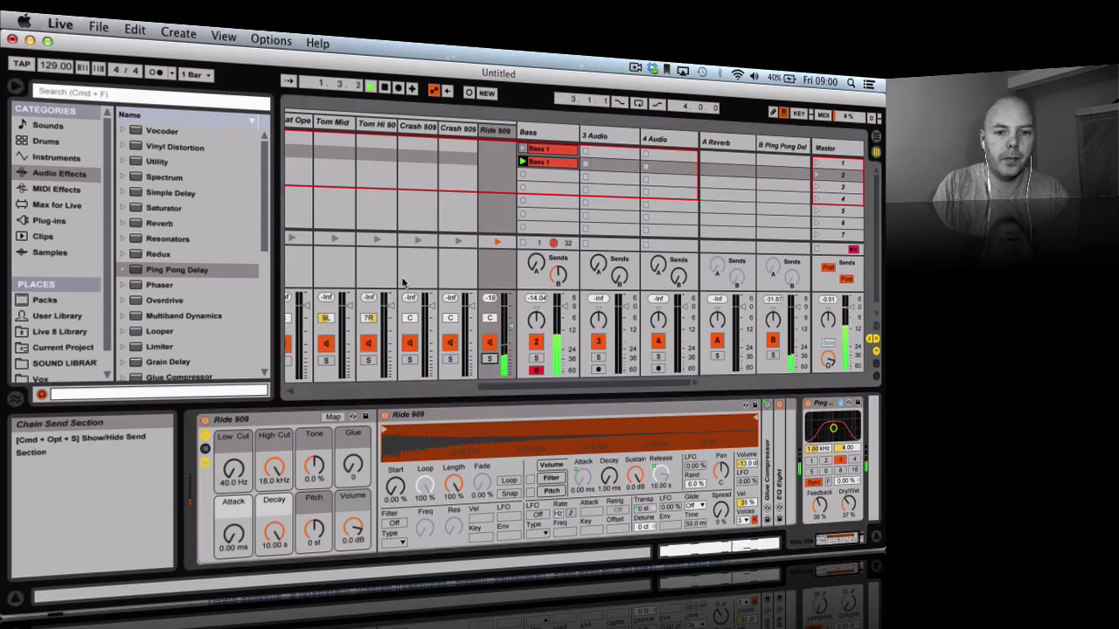
Step: Add a Reverb effect to the Clap 909 chain
{"action": "scroll", "coordinate": [407, 281], "scroll_direction": "left", "scroll_amount": 5}
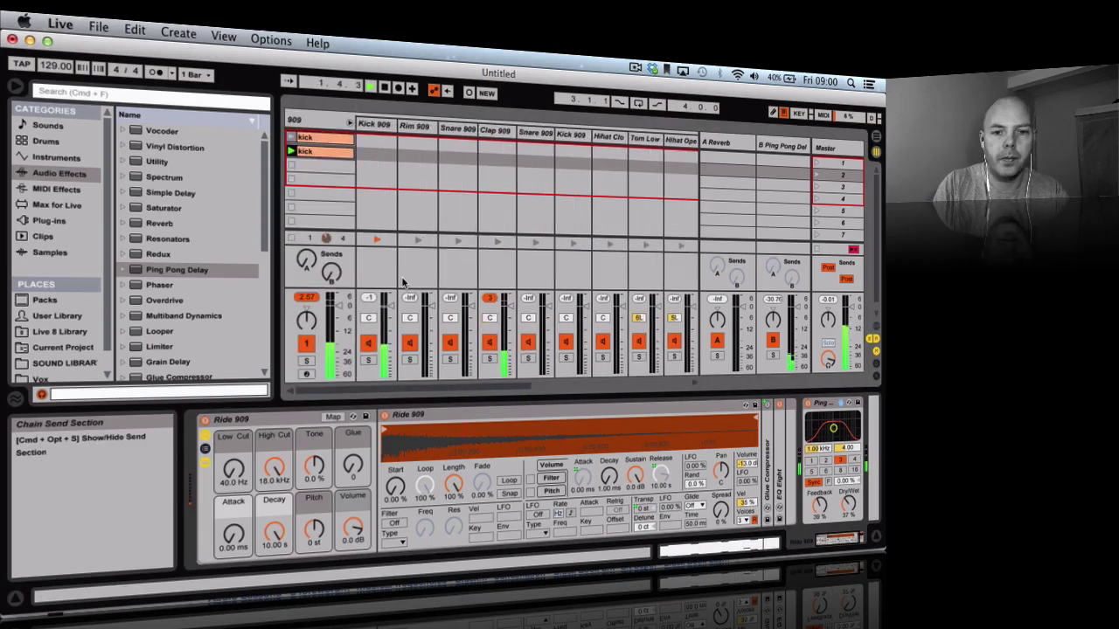
{"action": "left_click", "coordinate": [495, 131]}
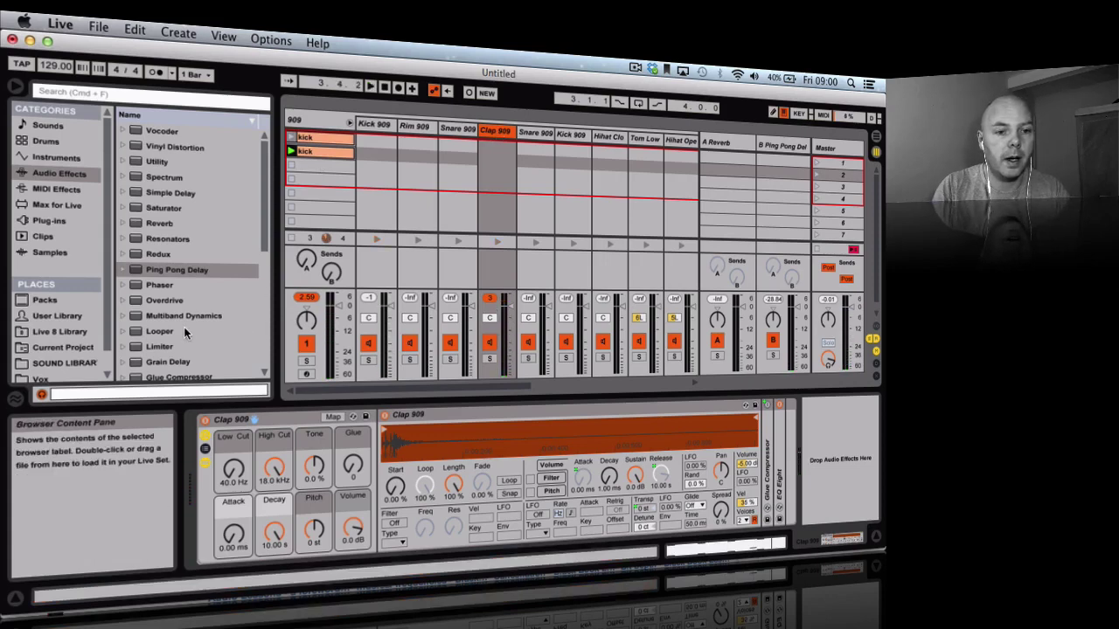
{"action": "scroll", "coordinate": [183, 328], "scroll_direction": "down", "scroll_amount": 8}
{"action": "scroll", "coordinate": [185, 331], "scroll_direction": "down", "scroll_amount": 2}
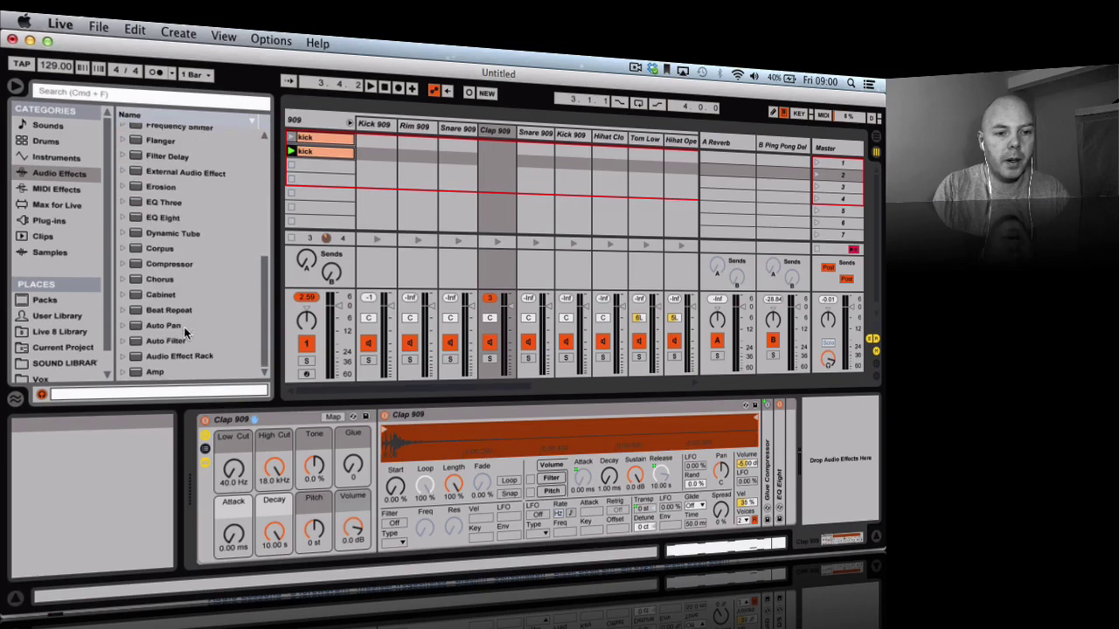
{"action": "key", "text": "p"}
{"action": "double_click", "coordinate": [156, 223]}
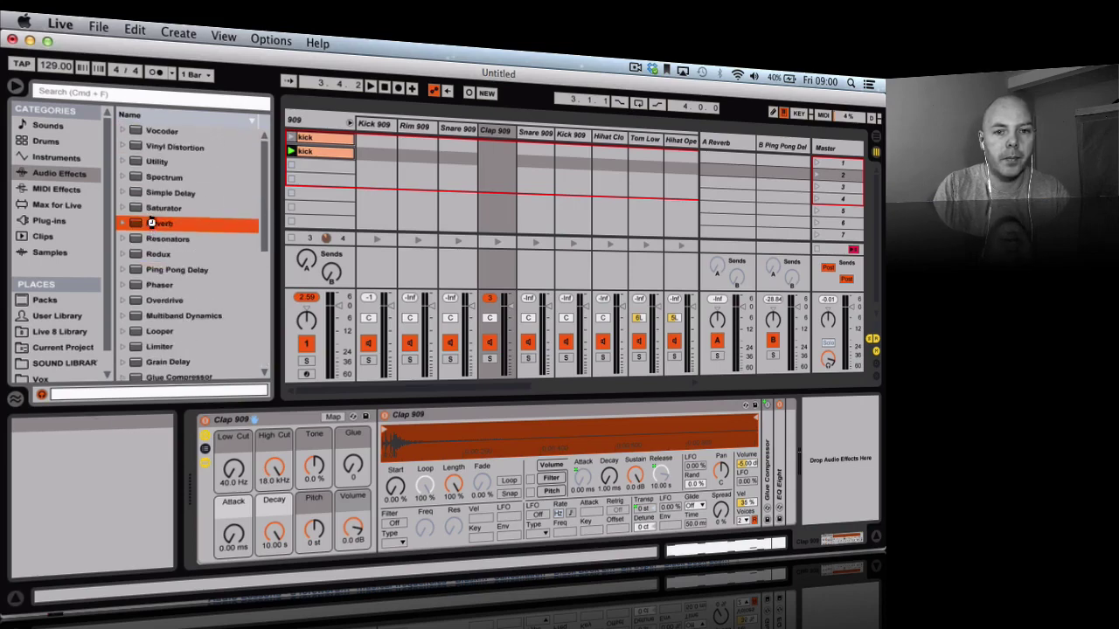
Step: Set the clap Reverb's decay time to 6.53 s and dry/wet to 21%, and the Clap 909 chain's volume to about -3.5 dB
{"action": "left_click", "coordinate": [786, 408]}
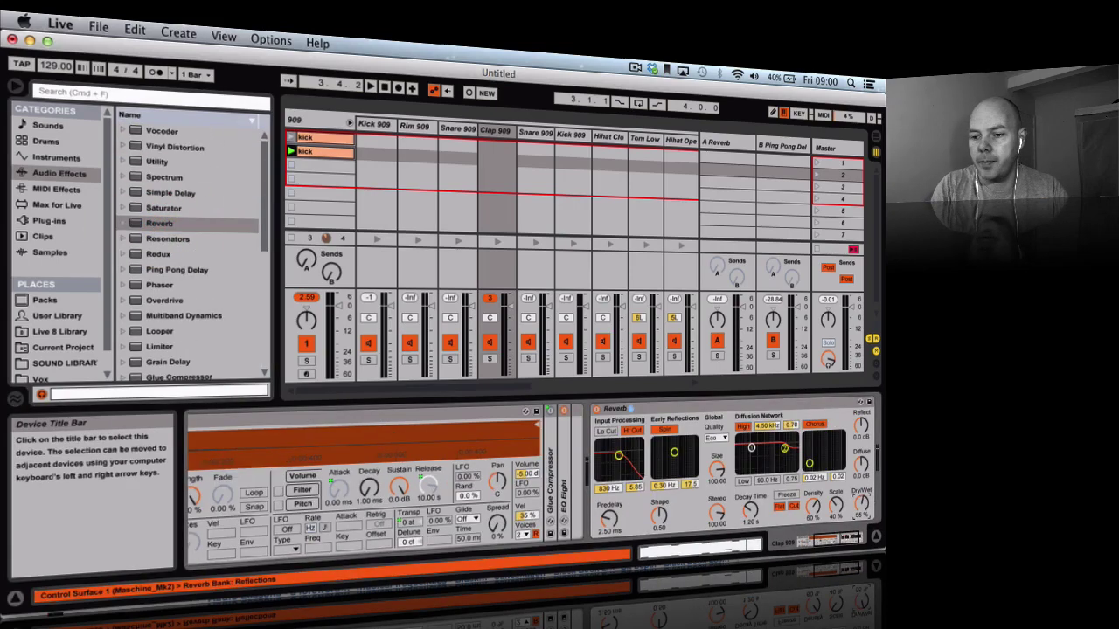
{"action": "key", "text": "space"}
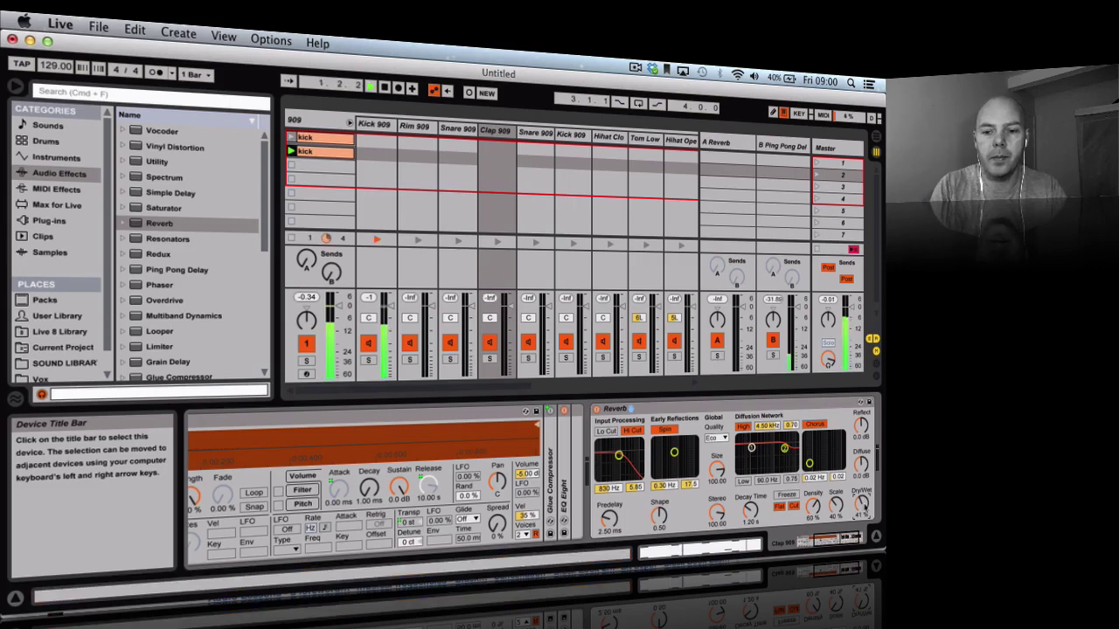
{"action": "left_click_drag", "start_coordinate": [750, 512], "coordinate": [750, 493]}
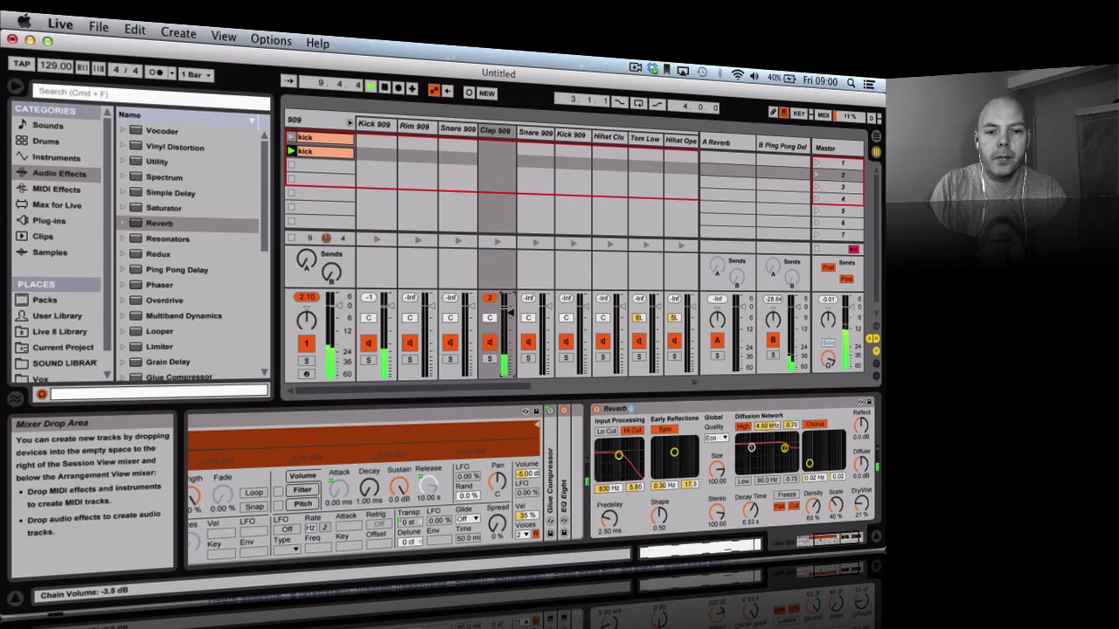
Step: Add a Glue Compressor to the Master track and place it before the L2 Stereo limiter
{"action": "left_click", "coordinate": [829, 145]}
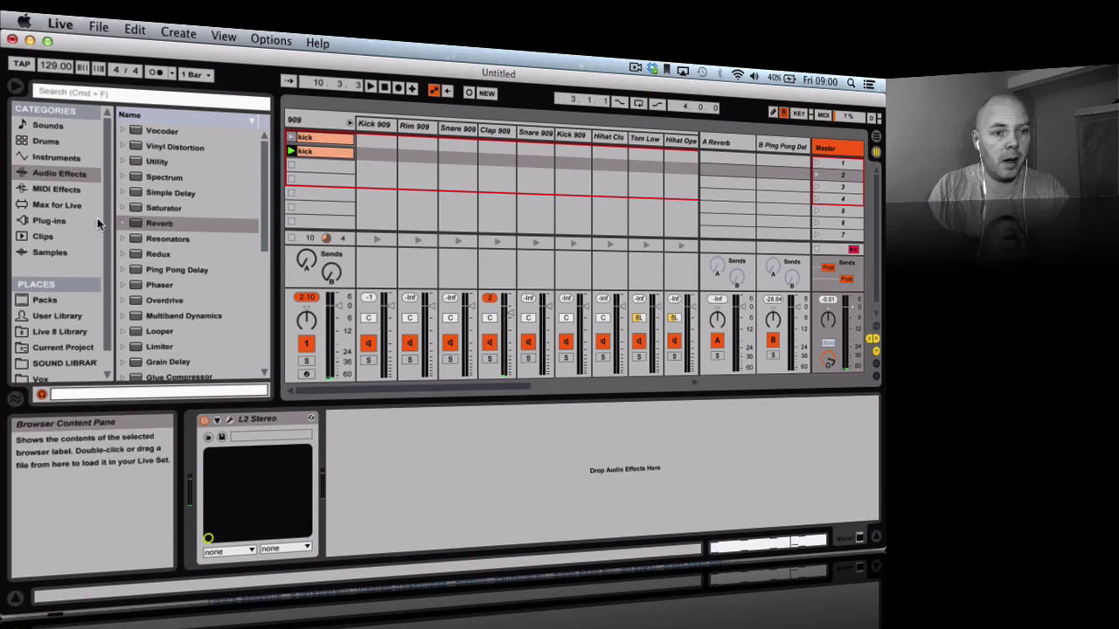
{"action": "scroll", "coordinate": [195, 262], "scroll_direction": "down", "scroll_amount": 5}
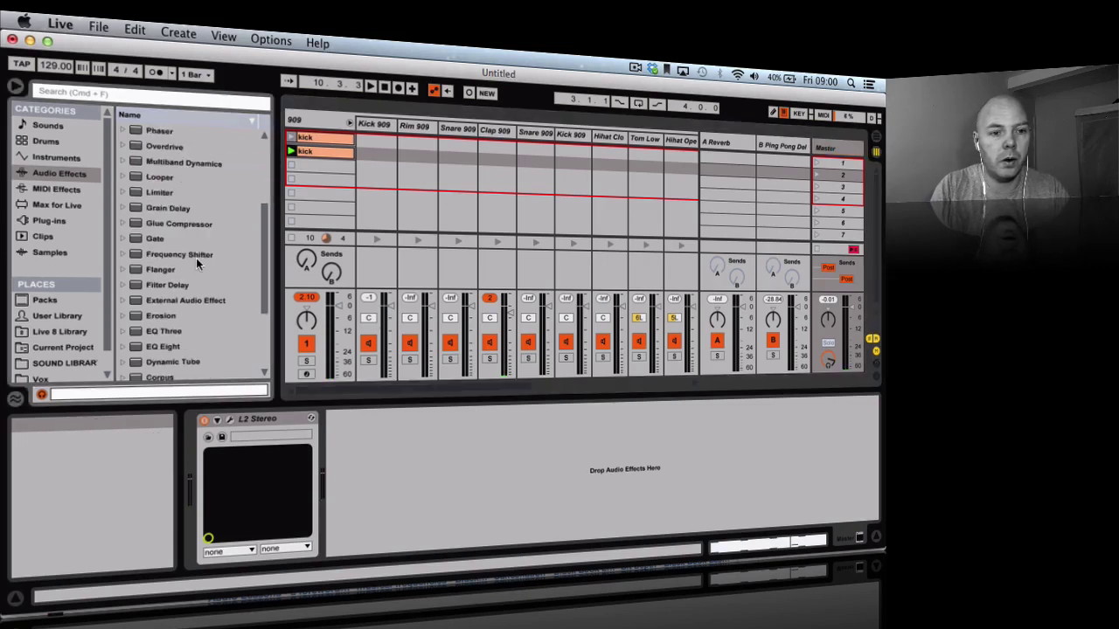
{"action": "left_click", "coordinate": [174, 225]}
{"action": "double_click", "coordinate": [173, 226]}
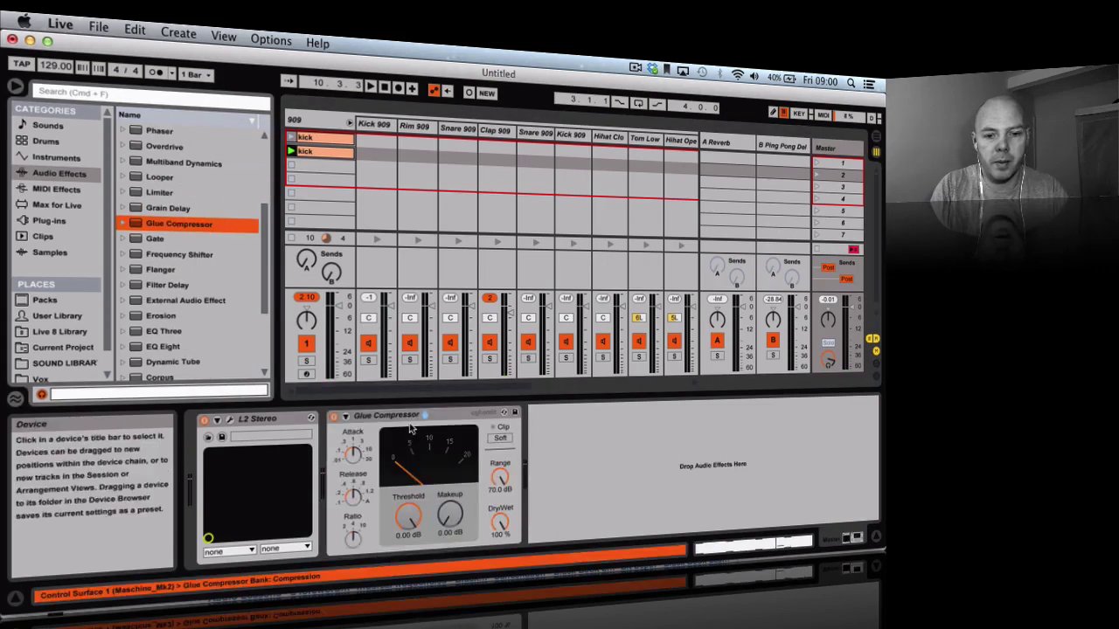
{"action": "left_click_drag", "start_coordinate": [181, 454], "coordinate": [195, 456]}
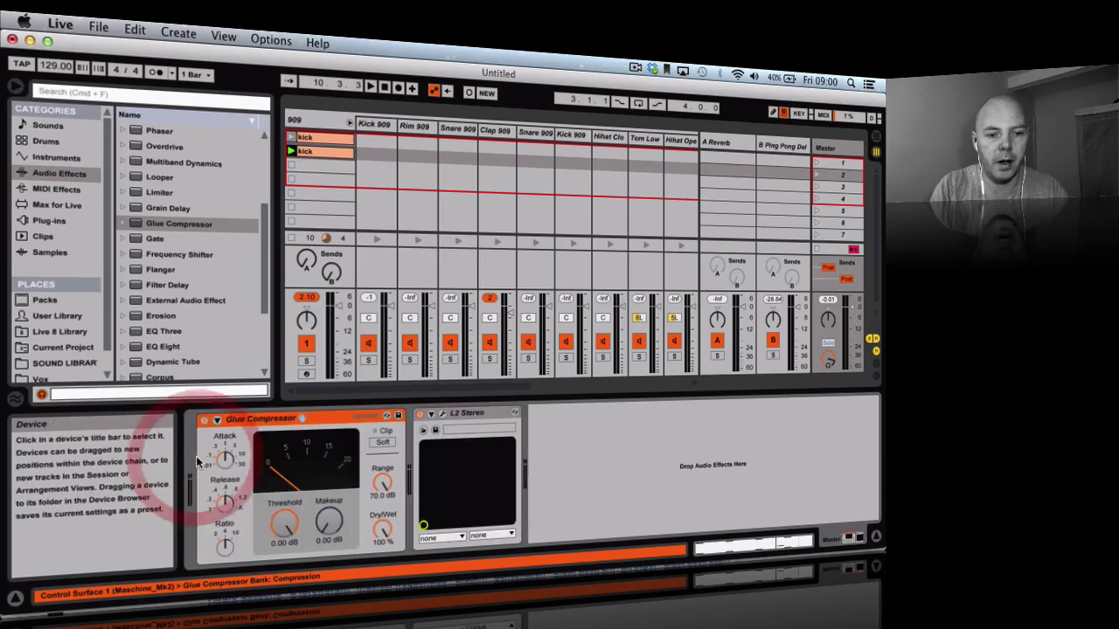
Step: Set the Glue Compressor's threshold to -7.62 dB and makeup to 2.70 dB during playback, and inspect the L2 Stereo limiter's settings
{"action": "key", "text": "space"}
{"action": "left_click_drag", "start_coordinate": [284, 523], "coordinate": [285, 537]}
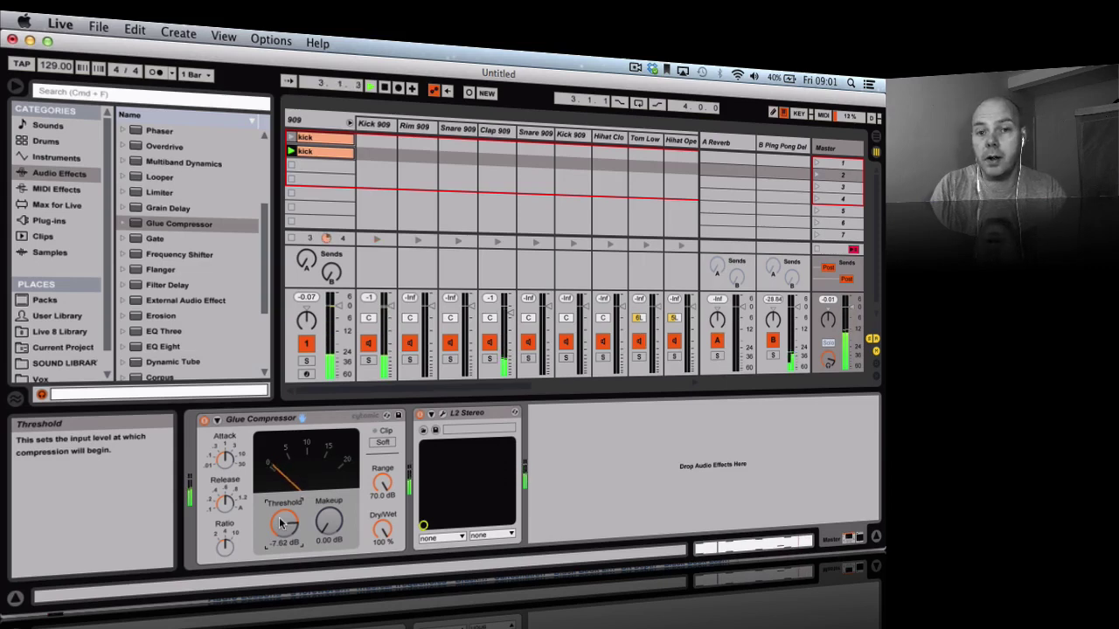
{"action": "left_click", "coordinate": [205, 419]}
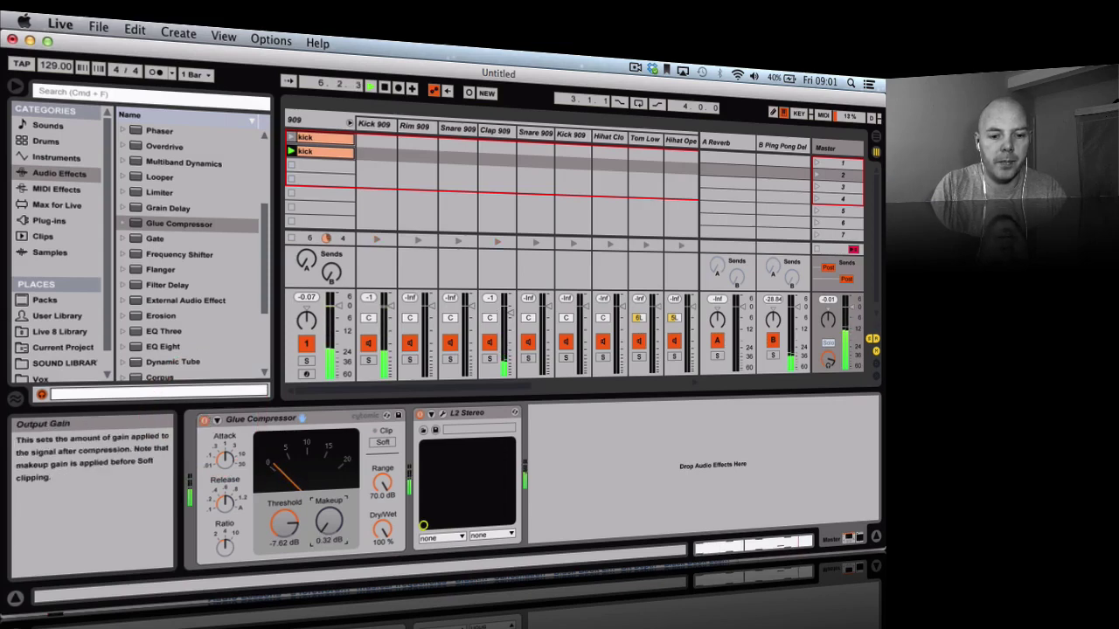
{"action": "left_click_drag", "start_coordinate": [323, 535], "coordinate": [322, 519]}
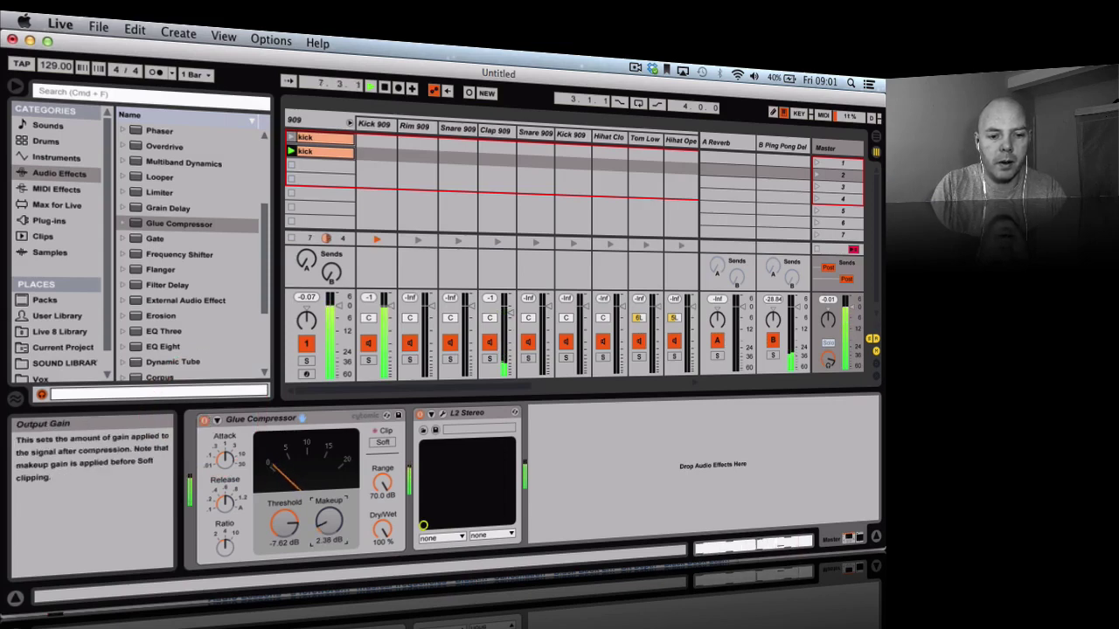
{"action": "left_click_drag", "start_coordinate": [323, 519], "coordinate": [323, 514]}
{"action": "left_click", "coordinate": [443, 416]}
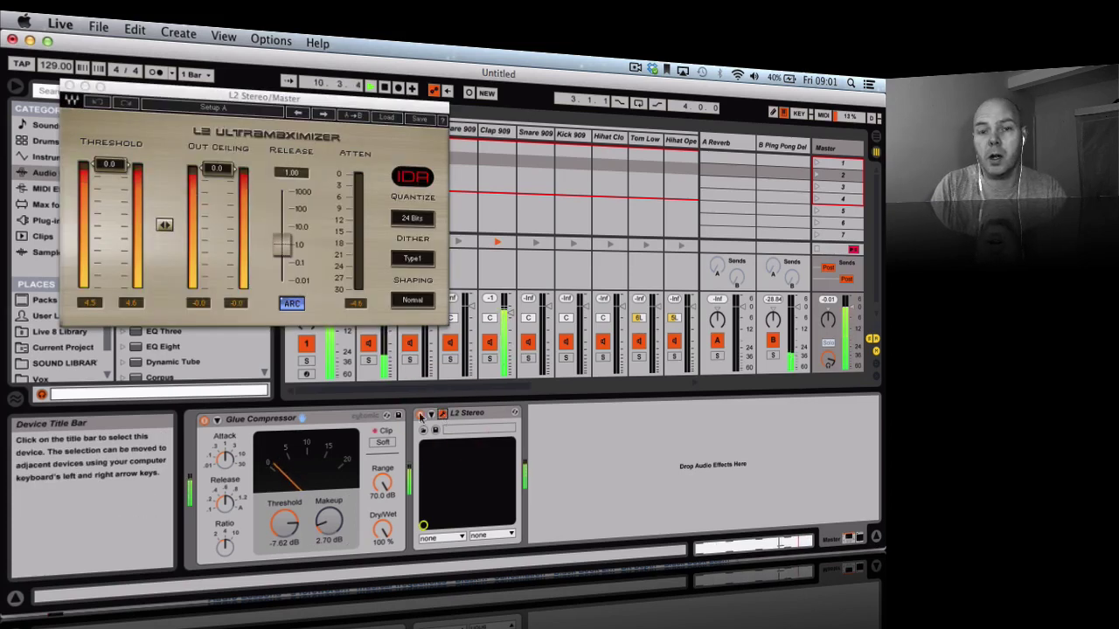
{"action": "left_click", "coordinate": [71, 85]}
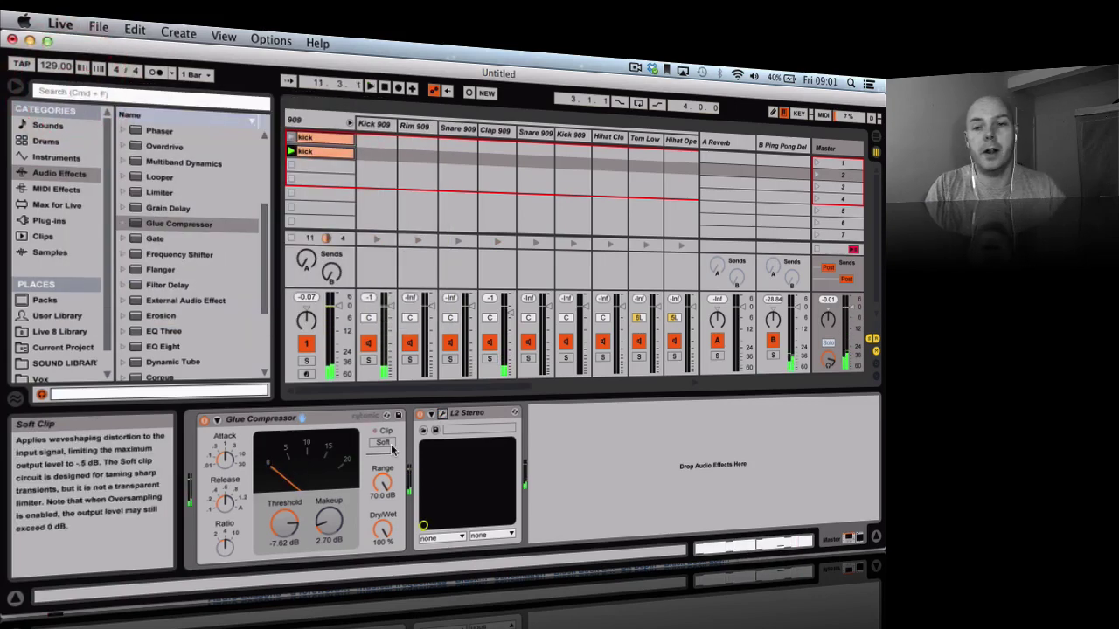
Step: Insert Nomad Factory's MAGNETIC II plug-in on the Master track between the Glue Compressor and L2 Stereo
{"action": "left_click", "coordinate": [823, 148]}
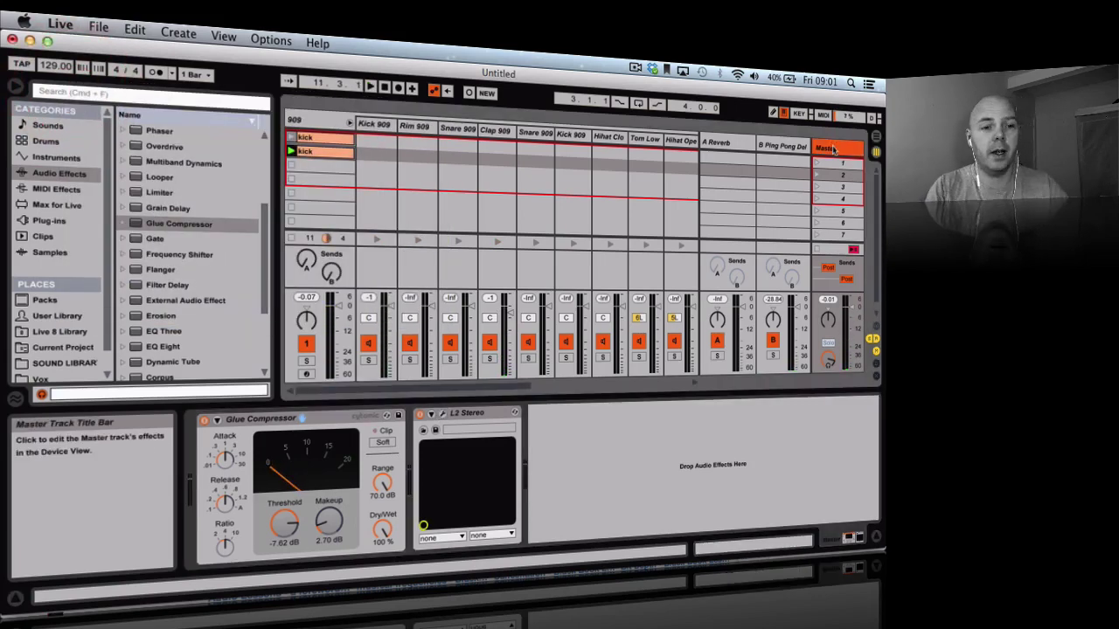
{"action": "left_click", "coordinate": [53, 222]}
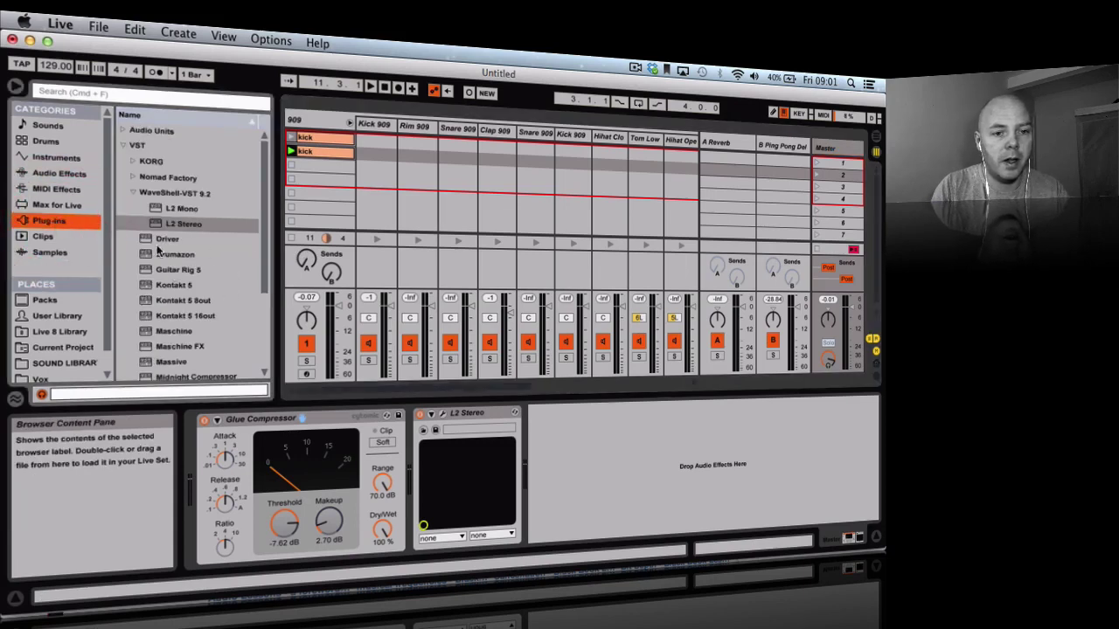
{"action": "left_click", "coordinate": [133, 177]}
{"action": "left_click_drag", "start_coordinate": [178, 206], "coordinate": [404, 444]}
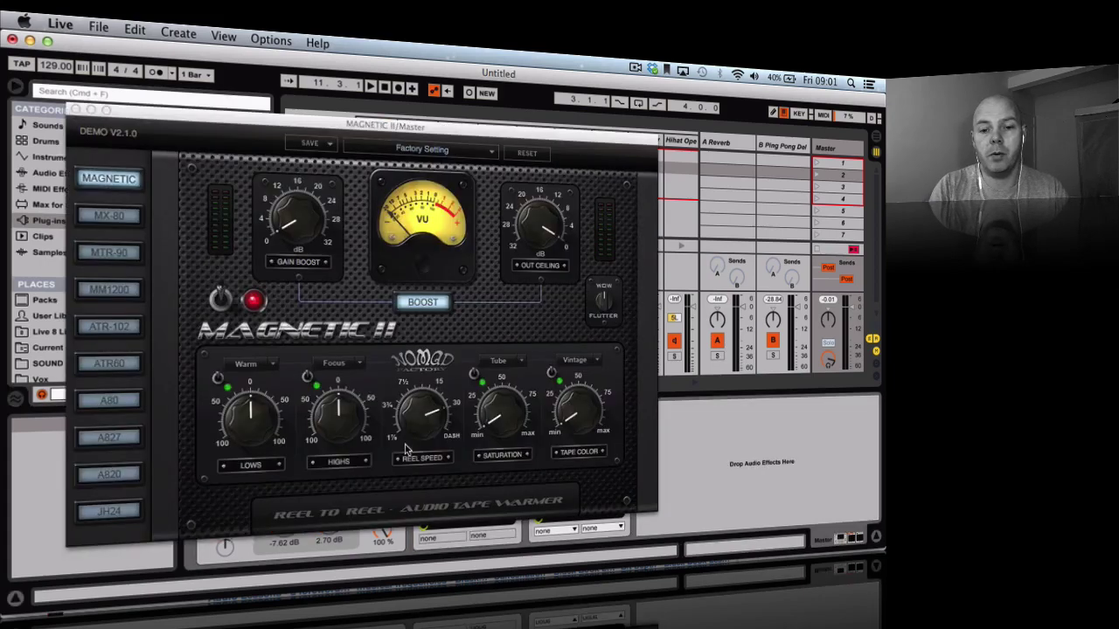
Step: Set MAGNETIC II's reel speed to DASH and its saturation type to Tape
{"action": "left_click", "coordinate": [424, 354]}
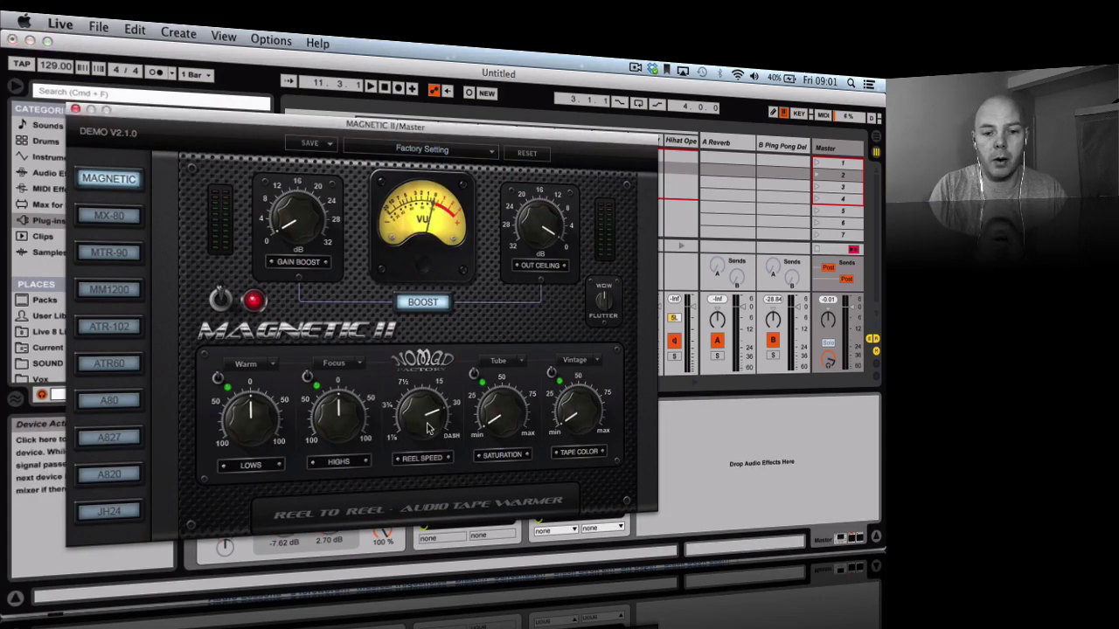
{"action": "left_click", "coordinate": [426, 372]}
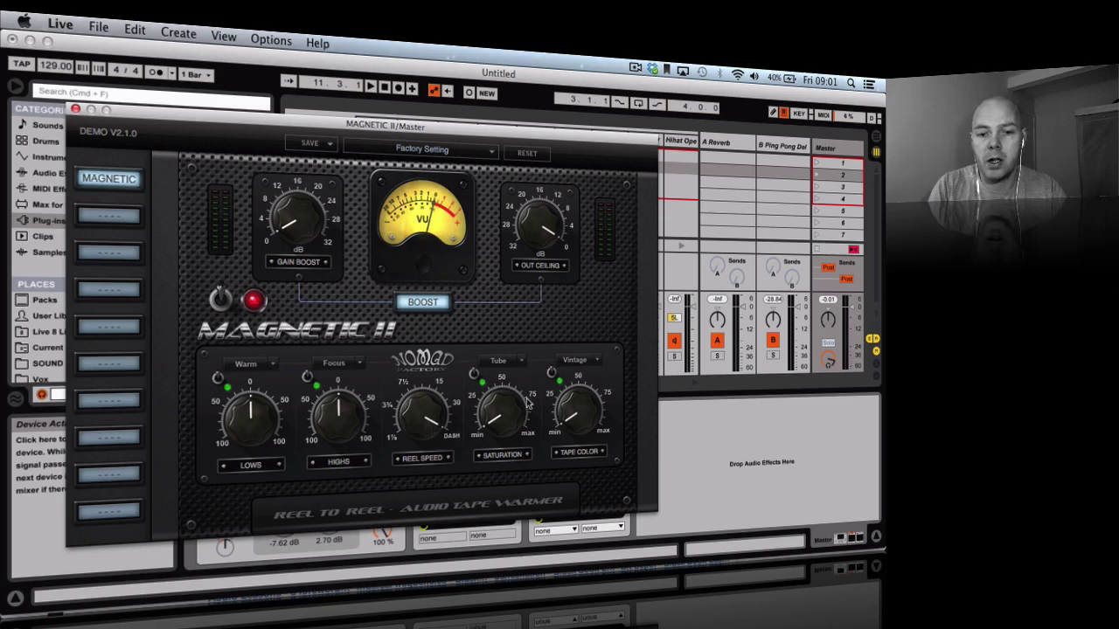
{"action": "left_click", "coordinate": [522, 362]}
{"action": "left_click", "coordinate": [535, 387]}
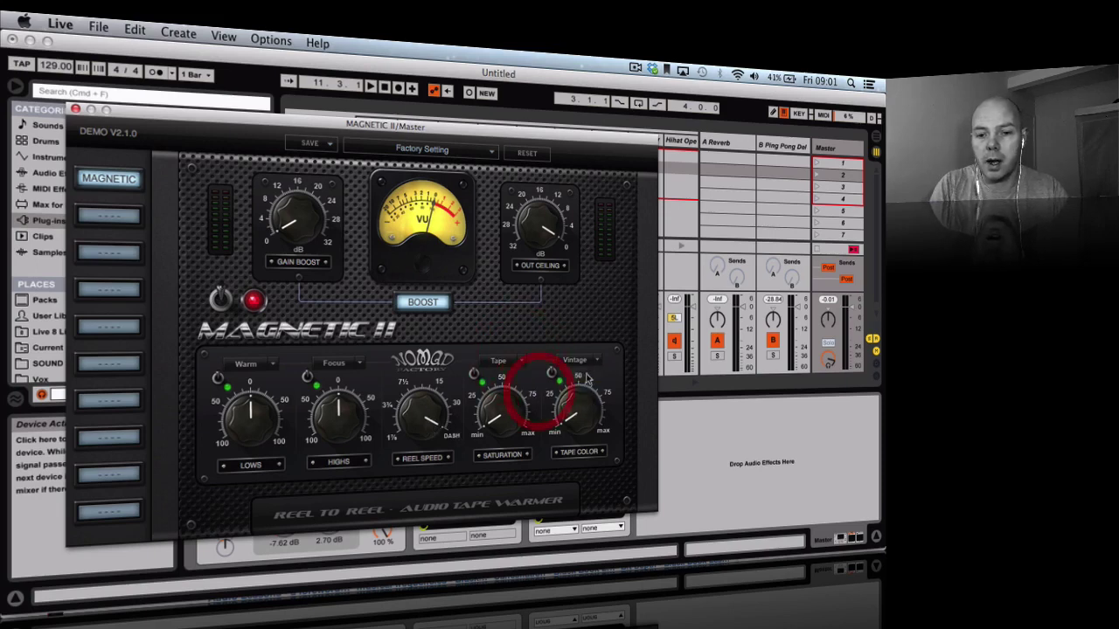
Step: During playback, raise MAGNETIC II's saturation and Vintage tape color to about a quarter of their range
{"action": "key", "text": "space"}
{"action": "left_click_drag", "start_coordinate": [500, 412], "coordinate": [497, 367]}
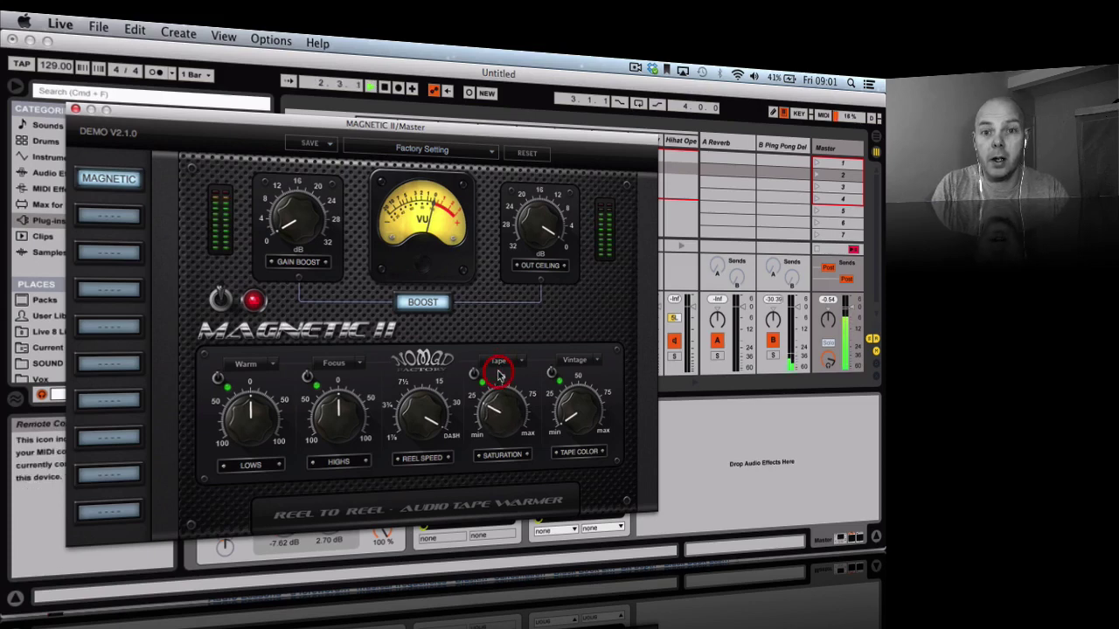
{"action": "left_click", "coordinate": [504, 429]}
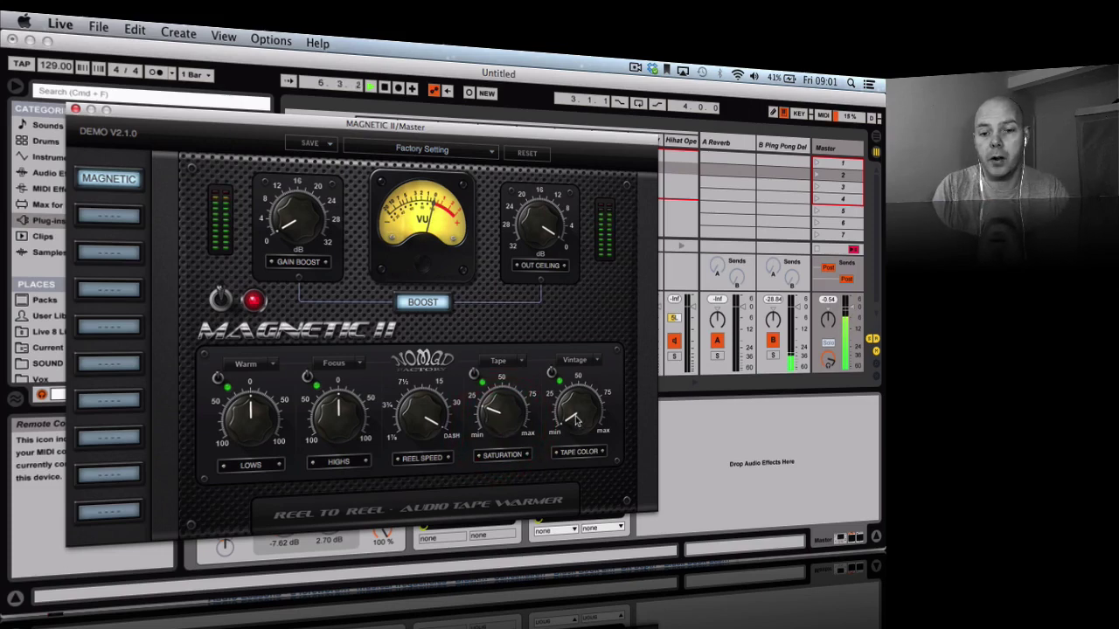
{"action": "left_click_drag", "start_coordinate": [575, 420], "coordinate": [570, 379]}
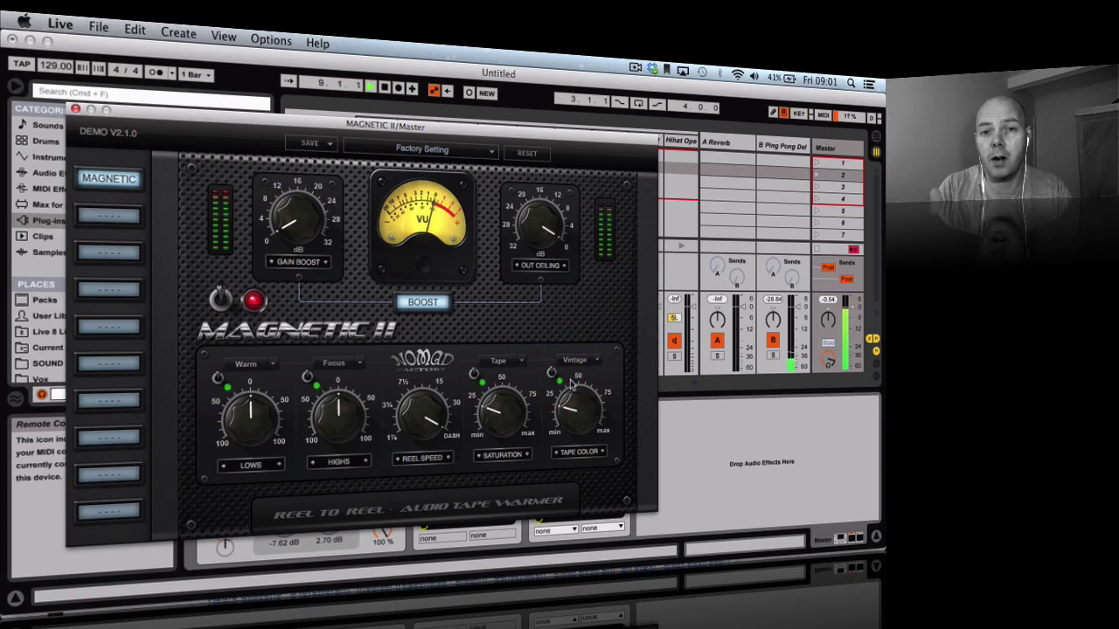
{"action": "left_click", "coordinate": [570, 425]}
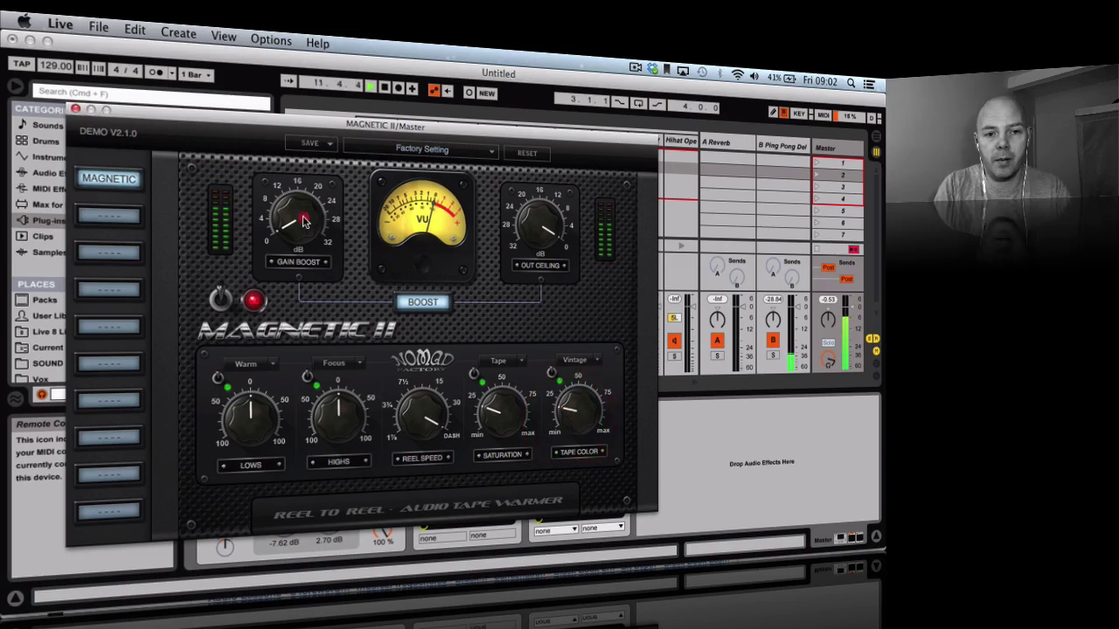
Step: Raise MAGNETIC II's gain boost slightly and compare the mix with the plug-in bypassed and active
{"action": "left_click_drag", "start_coordinate": [303, 222], "coordinate": [300, 207]}
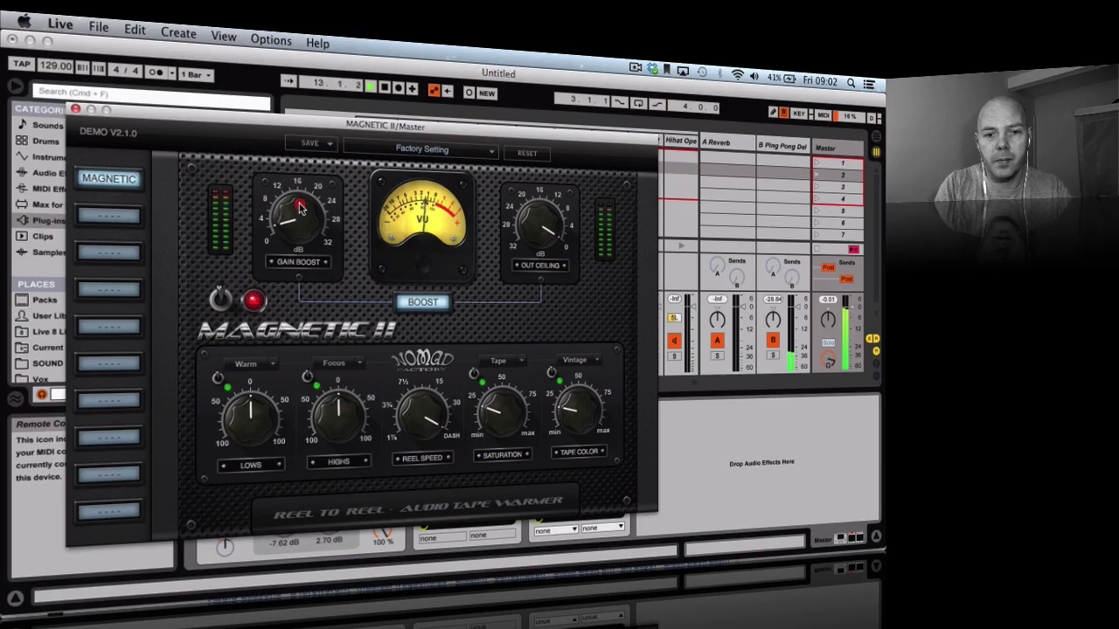
{"action": "left_click", "coordinate": [300, 207]}
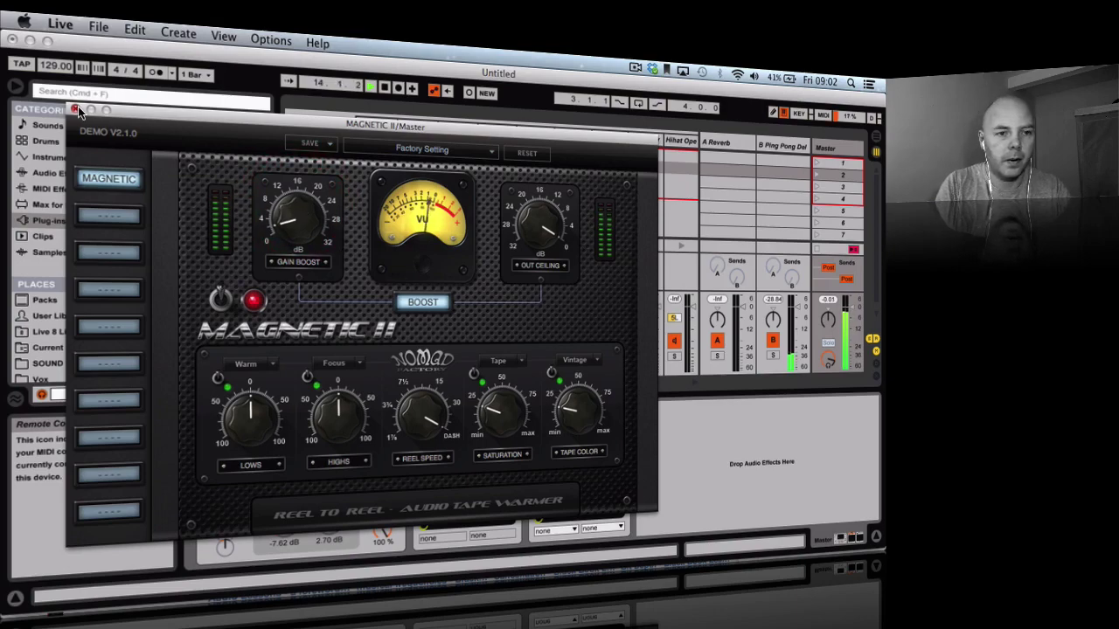
{"action": "left_click", "coordinate": [75, 109]}
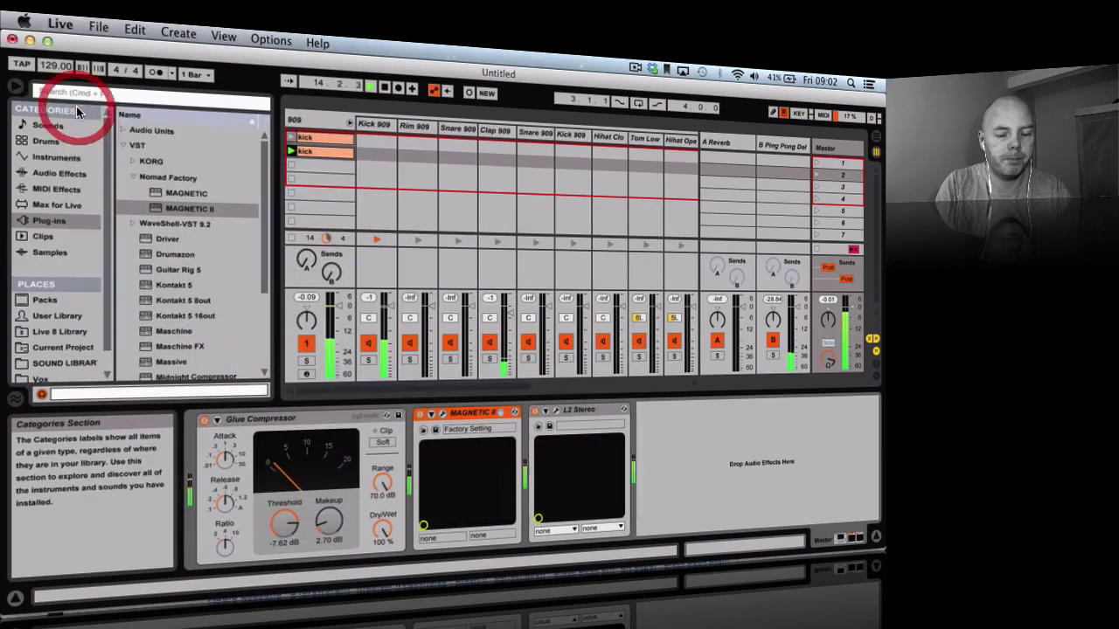
{"action": "left_click", "coordinate": [421, 416]}
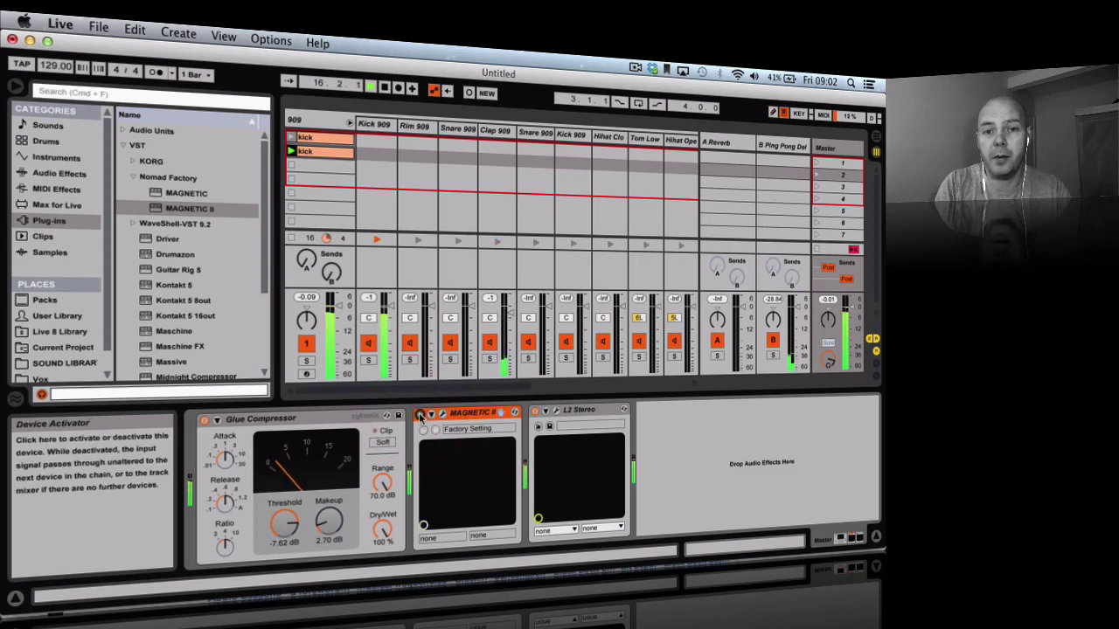
{"action": "left_click", "coordinate": [420, 416]}
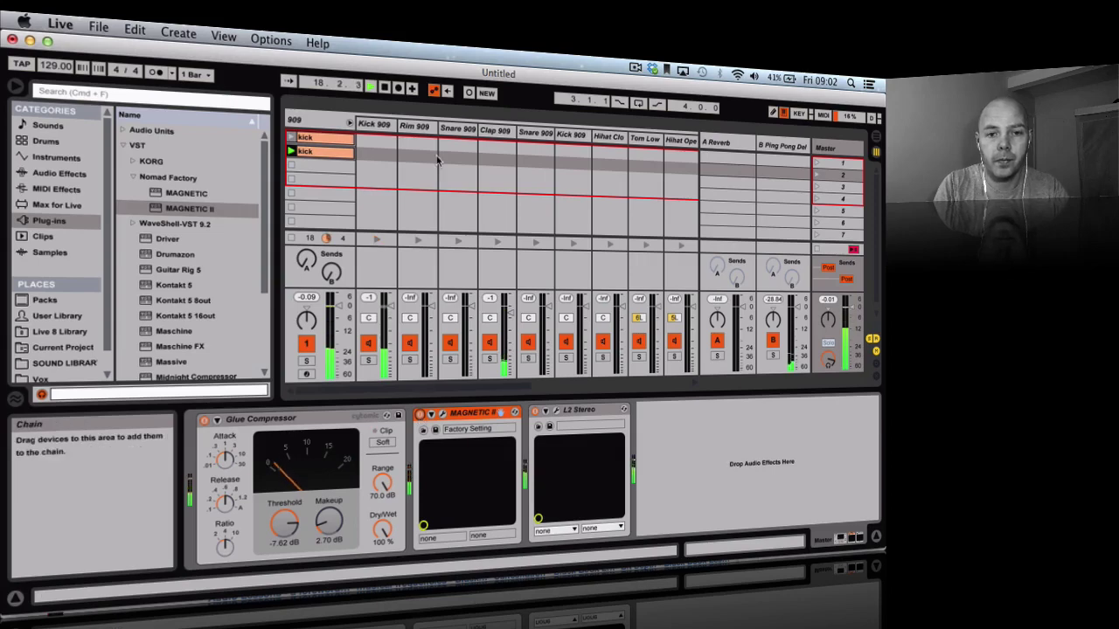
Step: Stop playback, fold the 909 track's drum chains and show the Bass track's devices
{"action": "left_click", "coordinate": [349, 123]}
{"action": "left_click", "coordinate": [387, 127]}
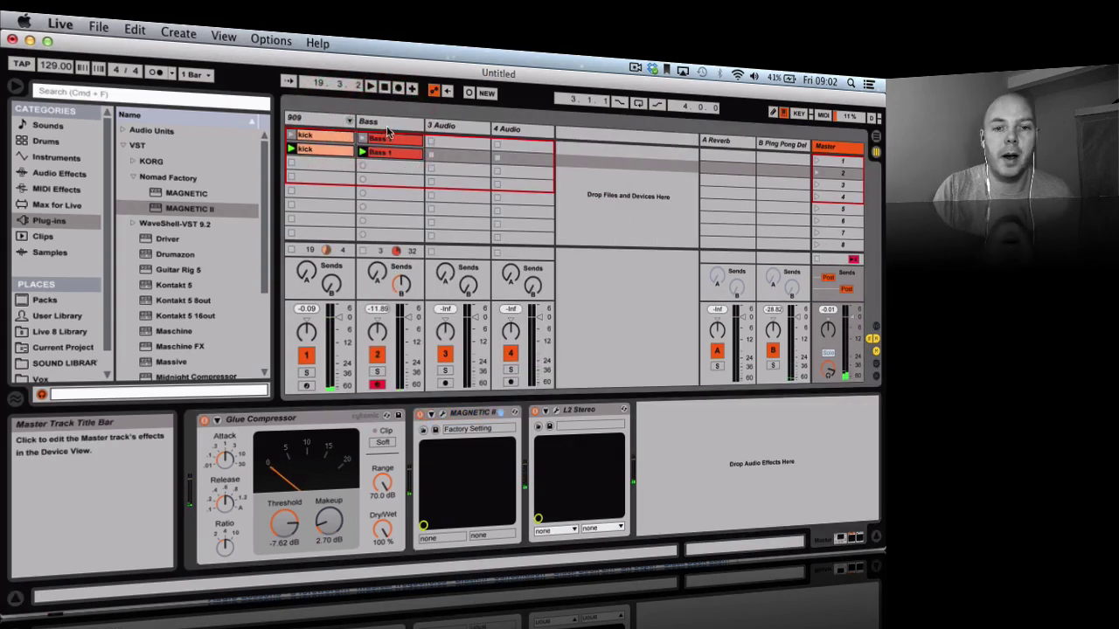
{"action": "left_click", "coordinate": [387, 120]}
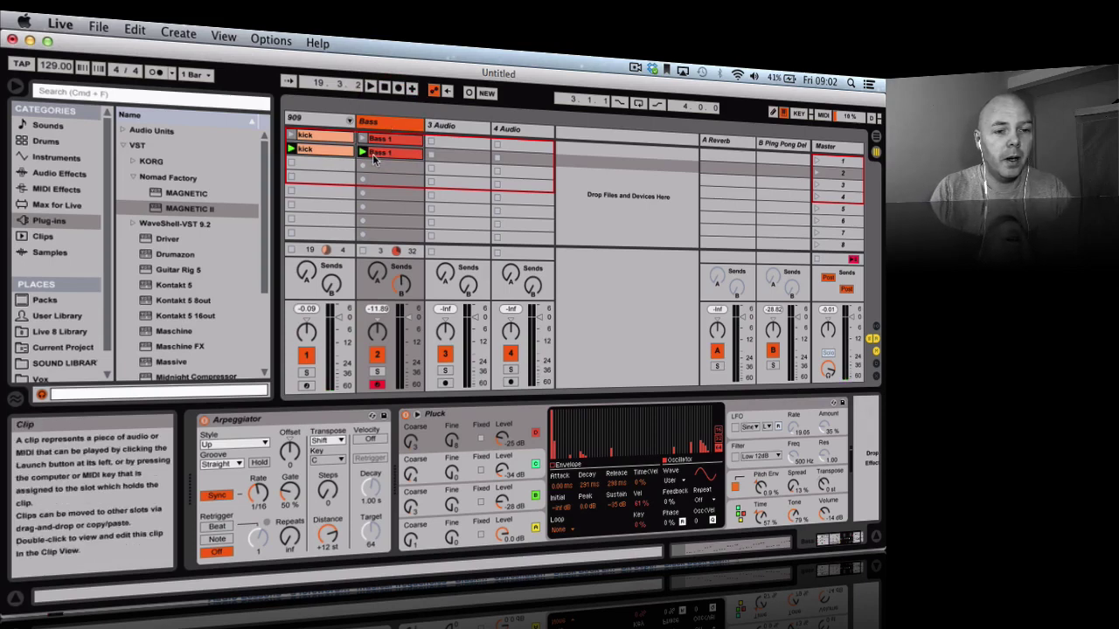
Step: Load KORG's M1 VST instrument onto a new MIDI track after the existing tracks
{"action": "left_click", "coordinate": [43, 222]}
{"action": "left_click", "coordinate": [135, 177]}
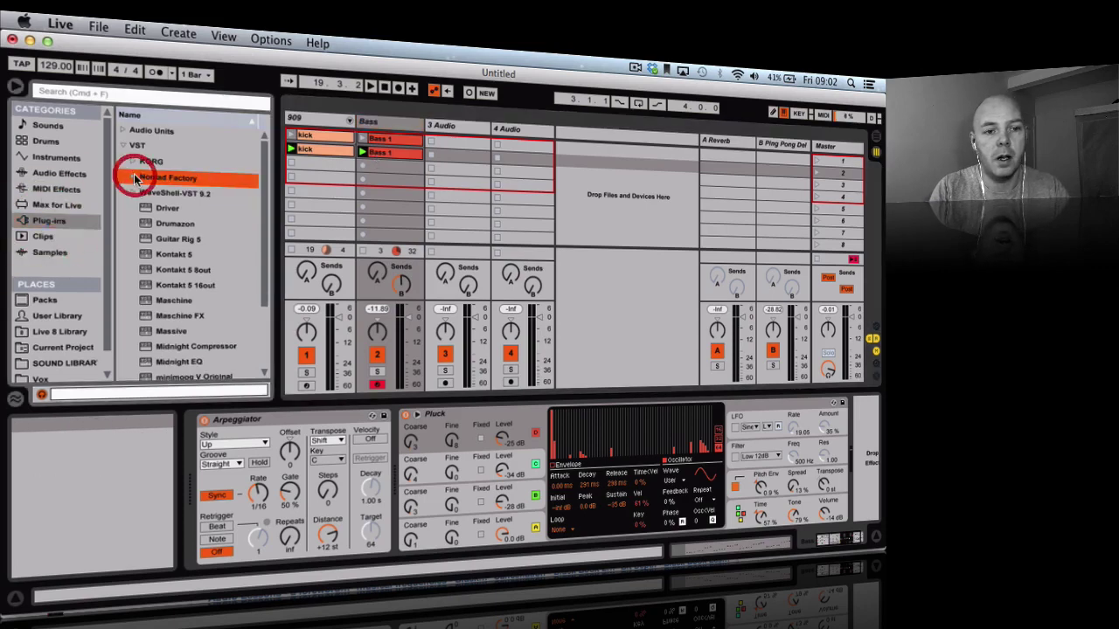
{"action": "left_click", "coordinate": [132, 161]}
{"action": "left_click", "coordinate": [173, 194]}
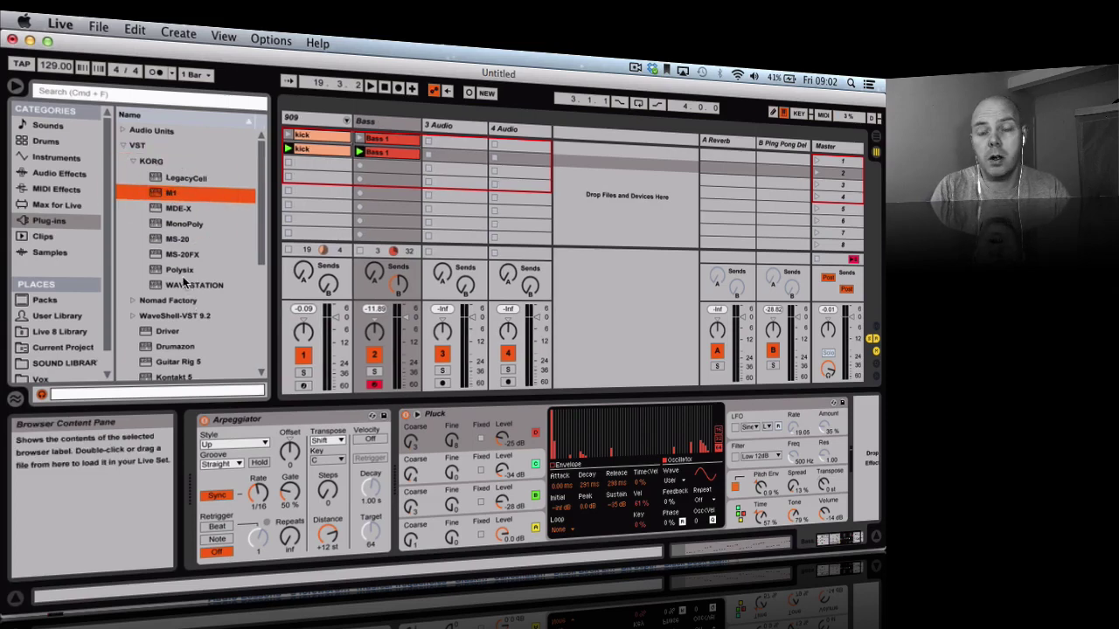
{"action": "left_click_drag", "start_coordinate": [170, 199], "coordinate": [578, 160]}
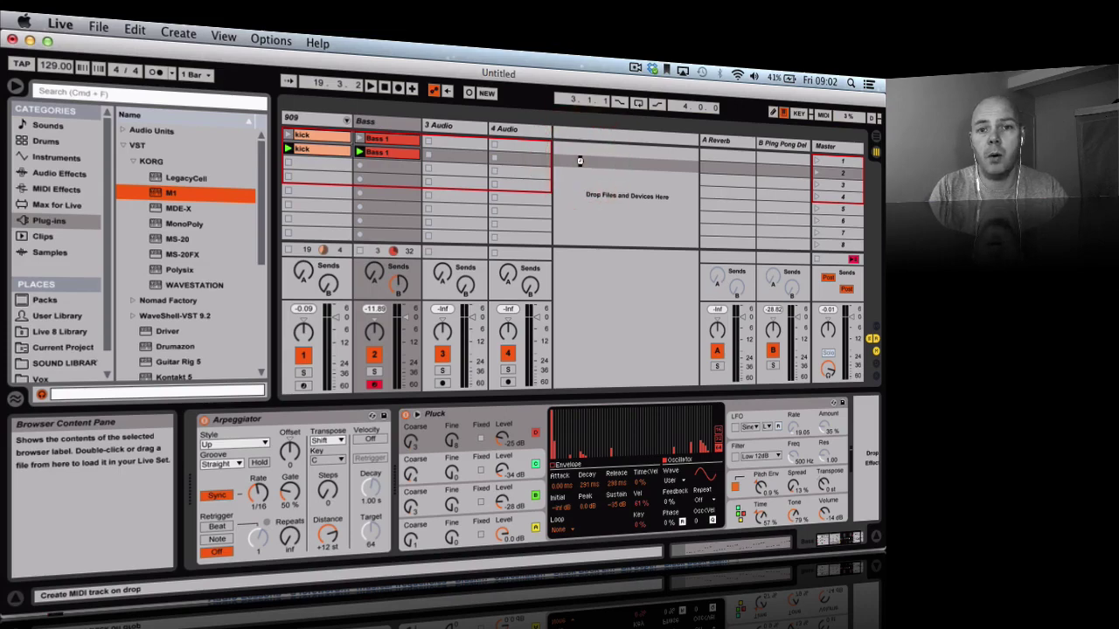
{"action": "left_click_drag", "start_coordinate": [579, 160], "coordinate": [580, 160]}
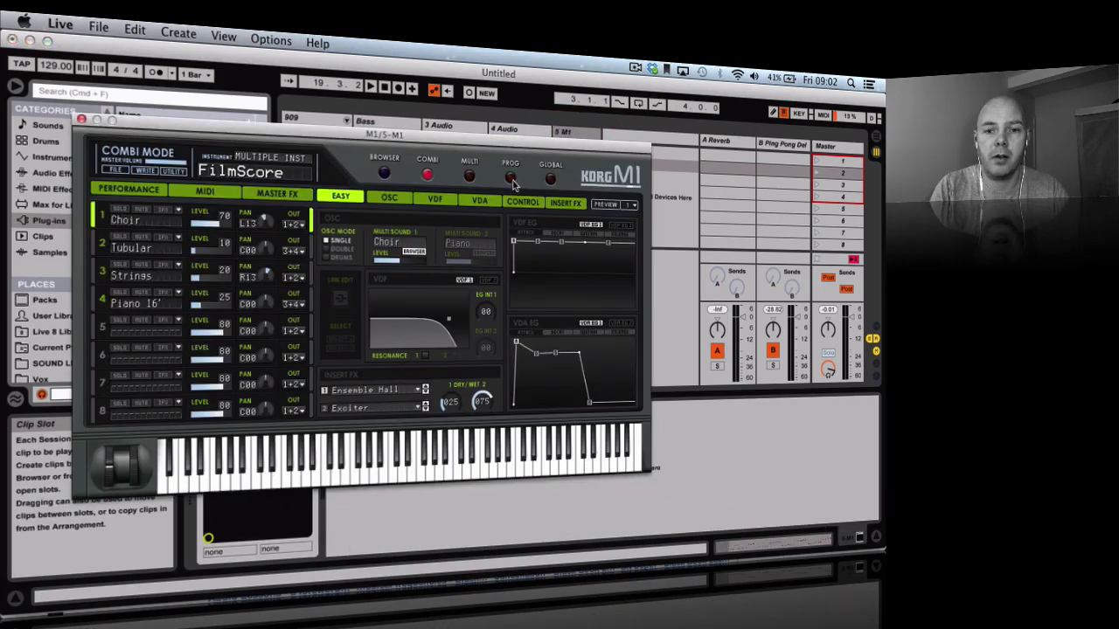
Step: Switch the M1 to Prog mode, load BrightStr. from the Strings programs and audition it up to the C5 to D6 octave range
{"action": "left_click", "coordinate": [511, 178]}
{"action": "left_click", "coordinate": [382, 175]}
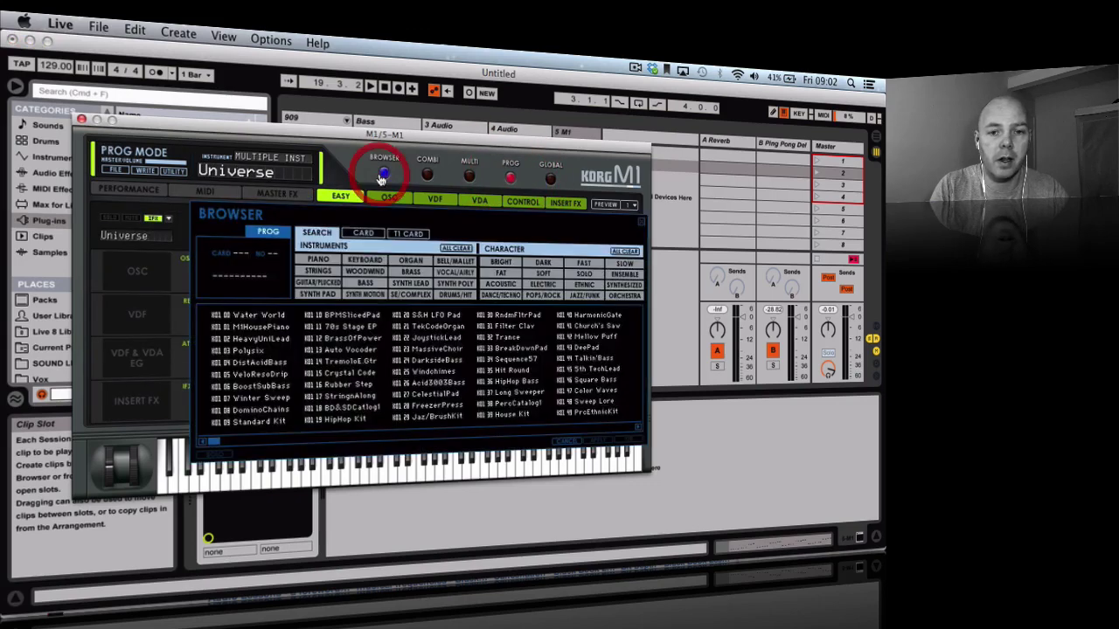
{"action": "left_click", "coordinate": [334, 277]}
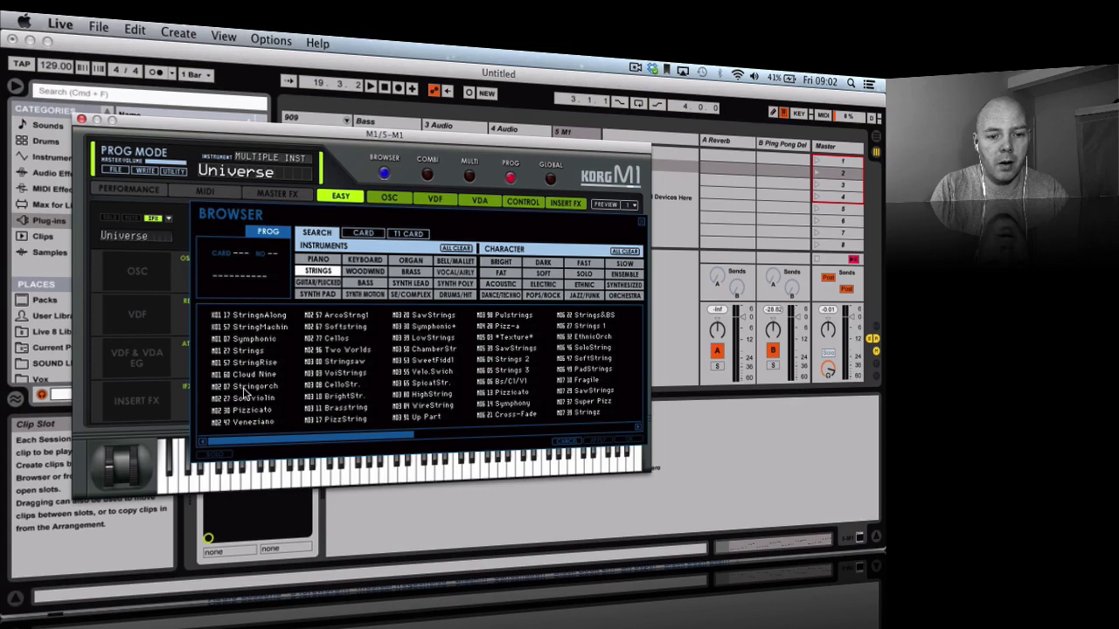
{"action": "double_click", "coordinate": [344, 400]}
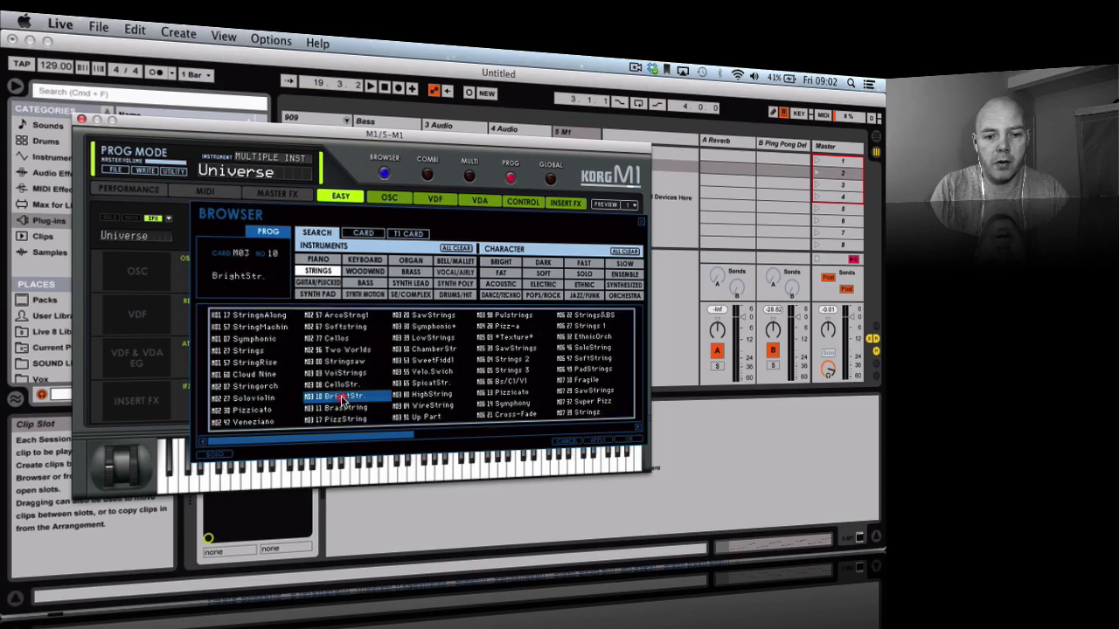
{"action": "key", "text": "a"}
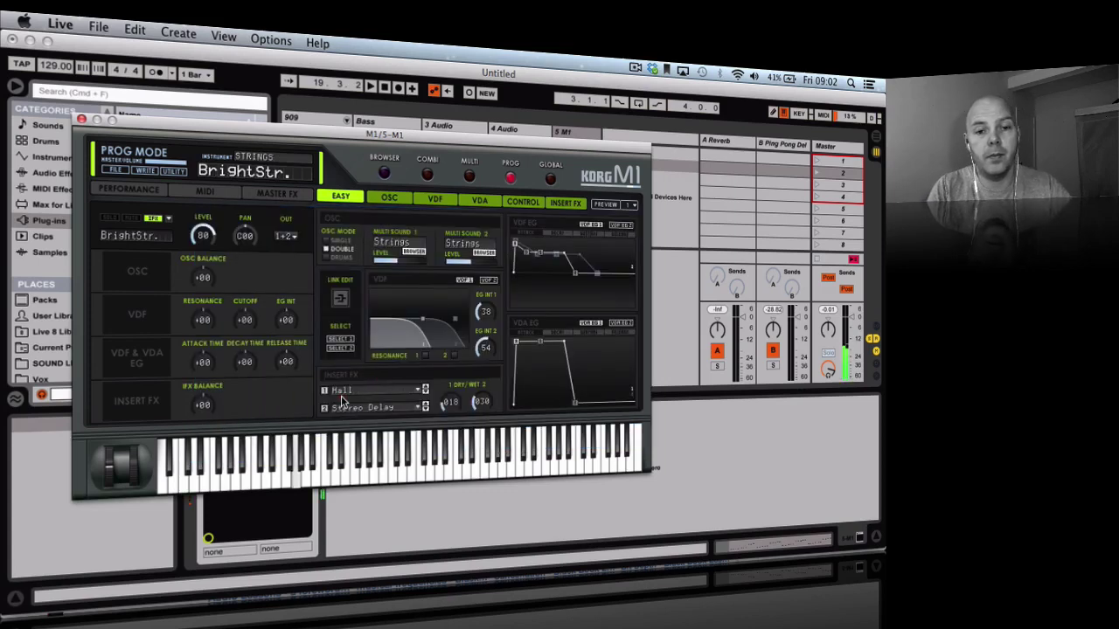
{"action": "key", "text": "x"}
{"action": "key", "text": "x"}
{"action": "key", "text": "g"}
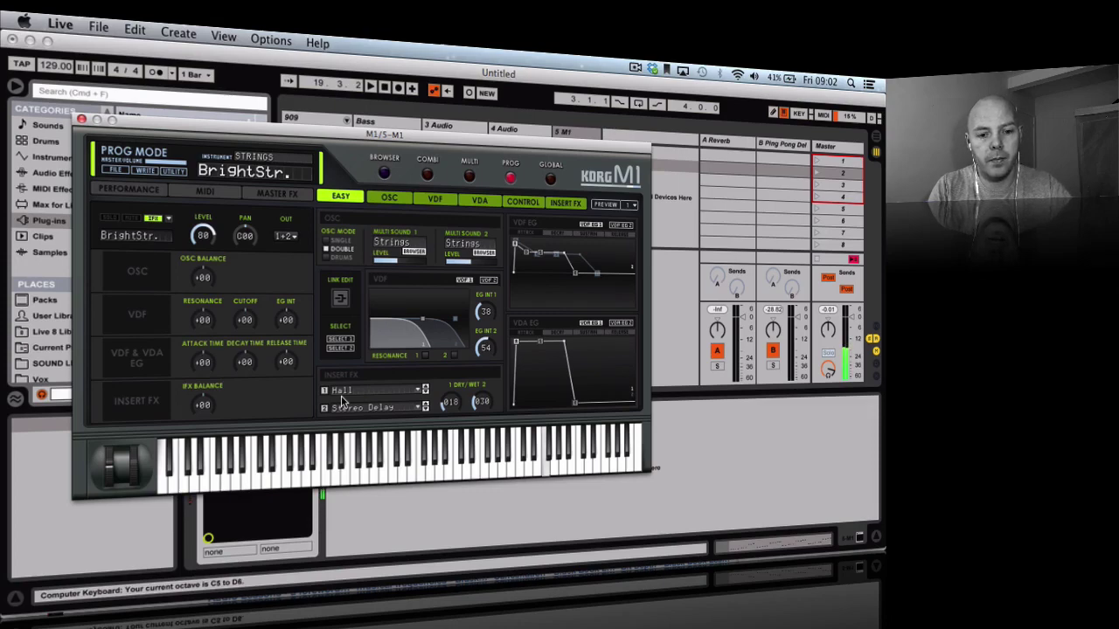
Step: Load the M1's HighString program in place of BrightStr. and close the plug-in window
{"action": "left_click", "coordinate": [384, 172]}
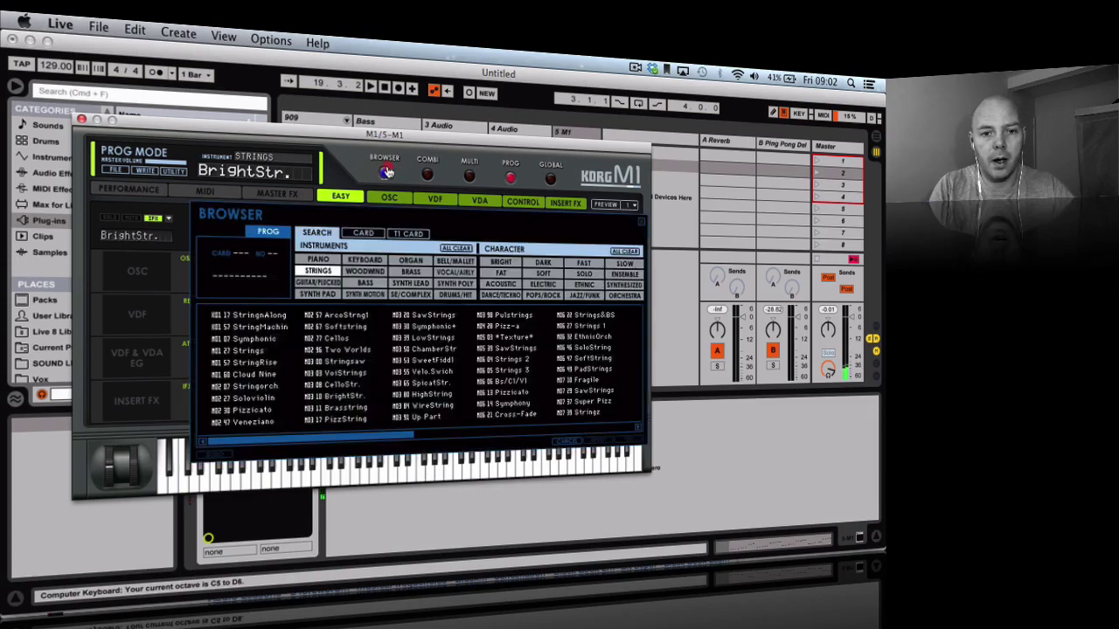
{"action": "double_click", "coordinate": [425, 395]}
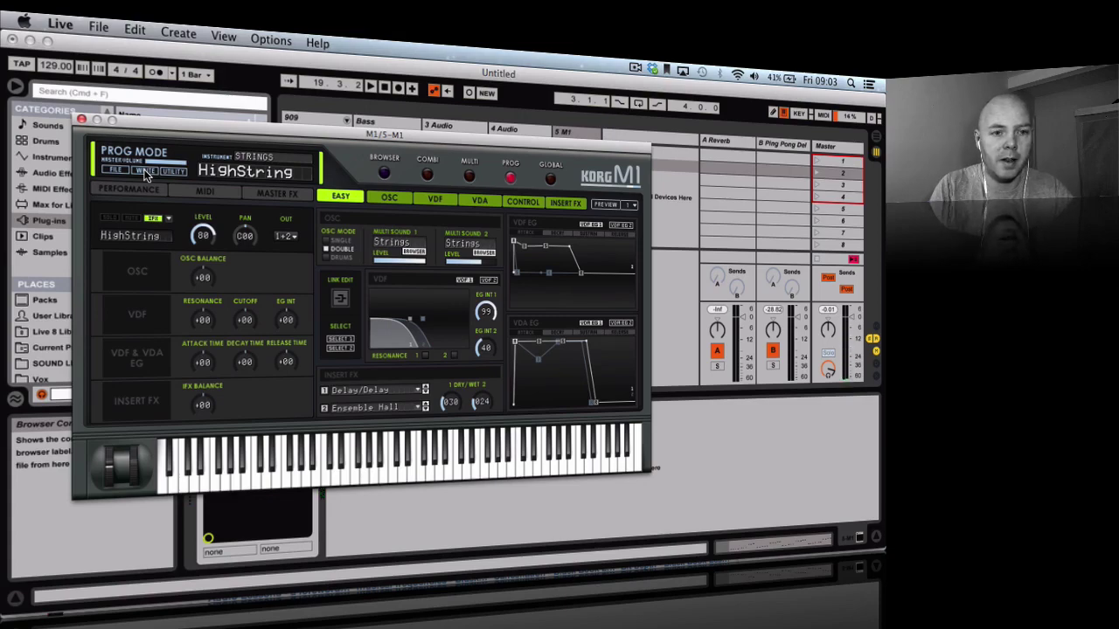
{"action": "left_click", "coordinate": [81, 119]}
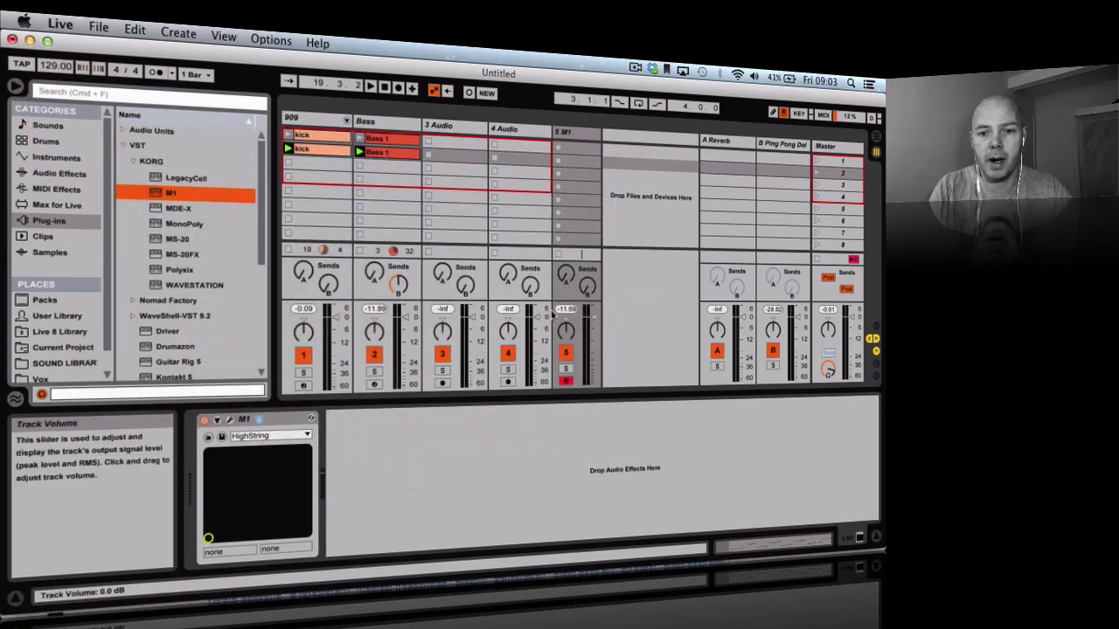
Step: Lower the M1 track's volume to -13.8 dB while playing the strings over the beat
{"action": "left_click_drag", "start_coordinate": [587, 321], "coordinate": [597, 349]}
{"action": "key", "text": "space"}
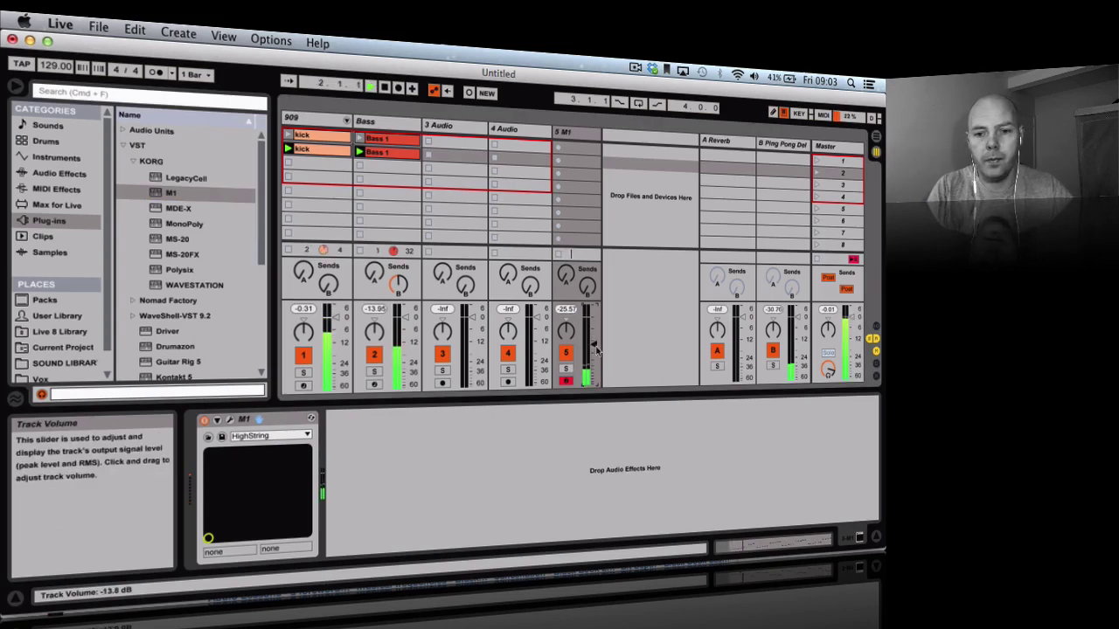
{"action": "left_click_drag", "start_coordinate": [597, 350], "coordinate": [597, 354]}
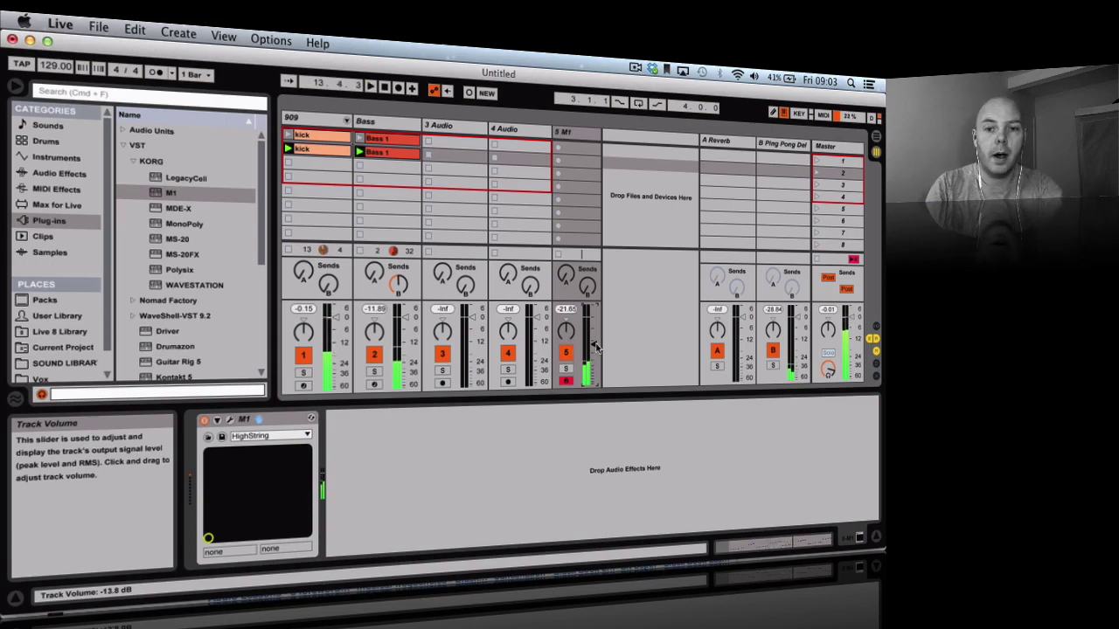
Step: Record a held string chord into the M1 track's scene 2 slot and delete the stray note before bar 3
{"action": "left_click", "coordinate": [559, 161]}
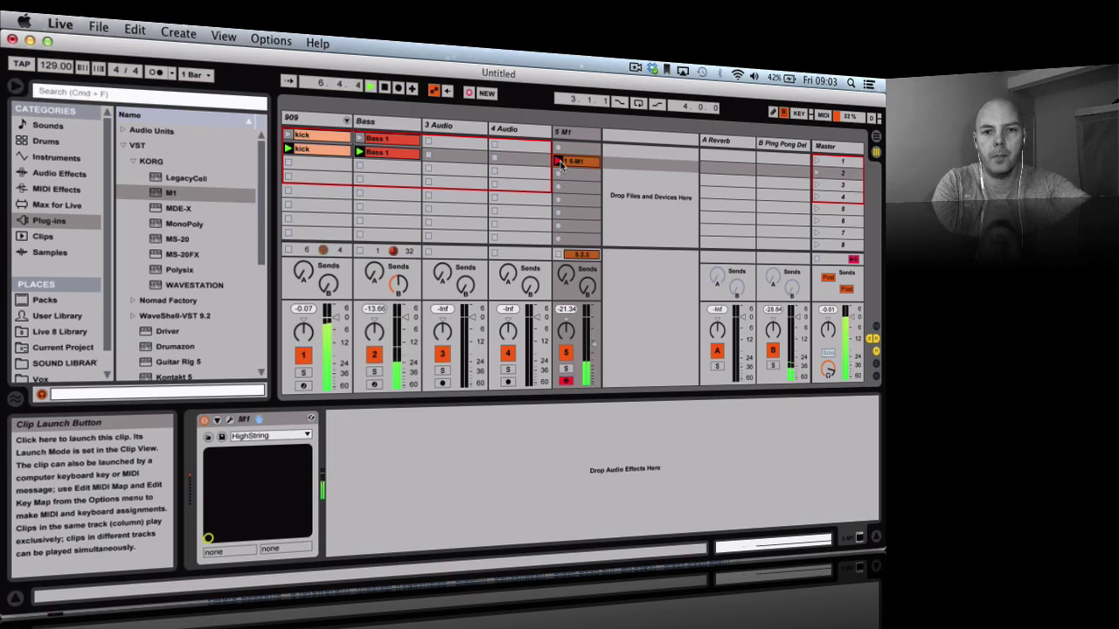
{"action": "left_click", "coordinate": [558, 163]}
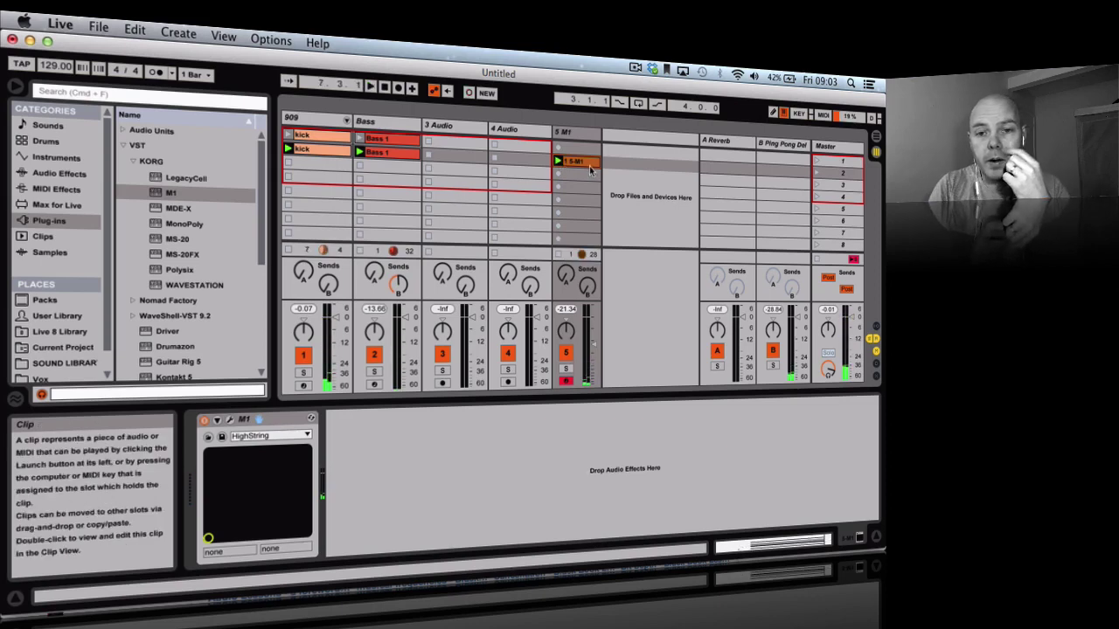
{"action": "double_click", "coordinate": [588, 166]}
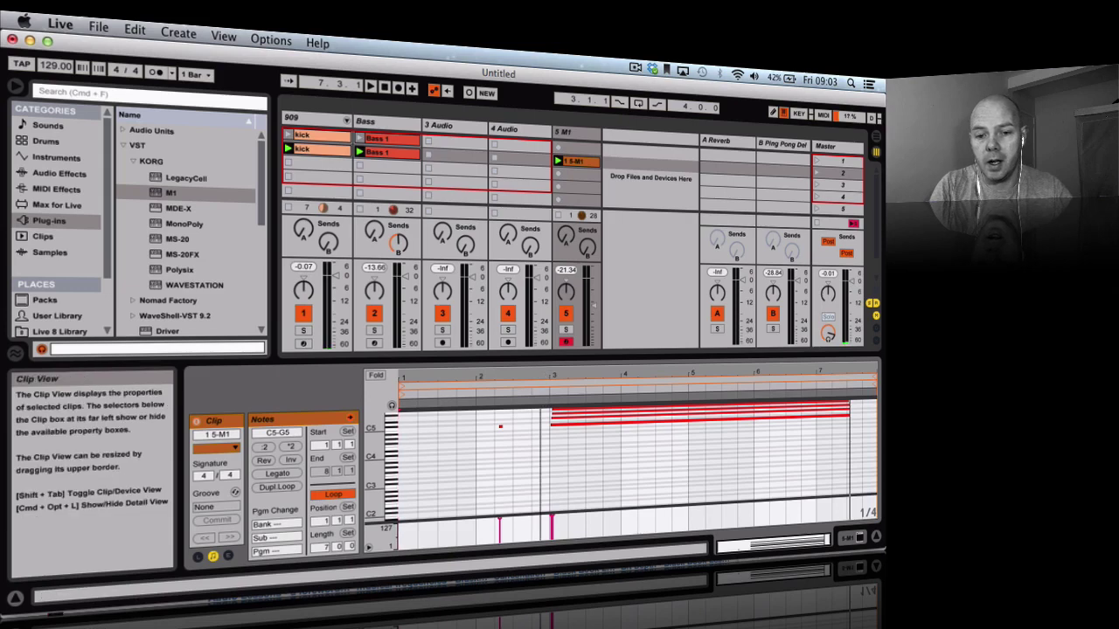
{"action": "left_click", "coordinate": [480, 429]}
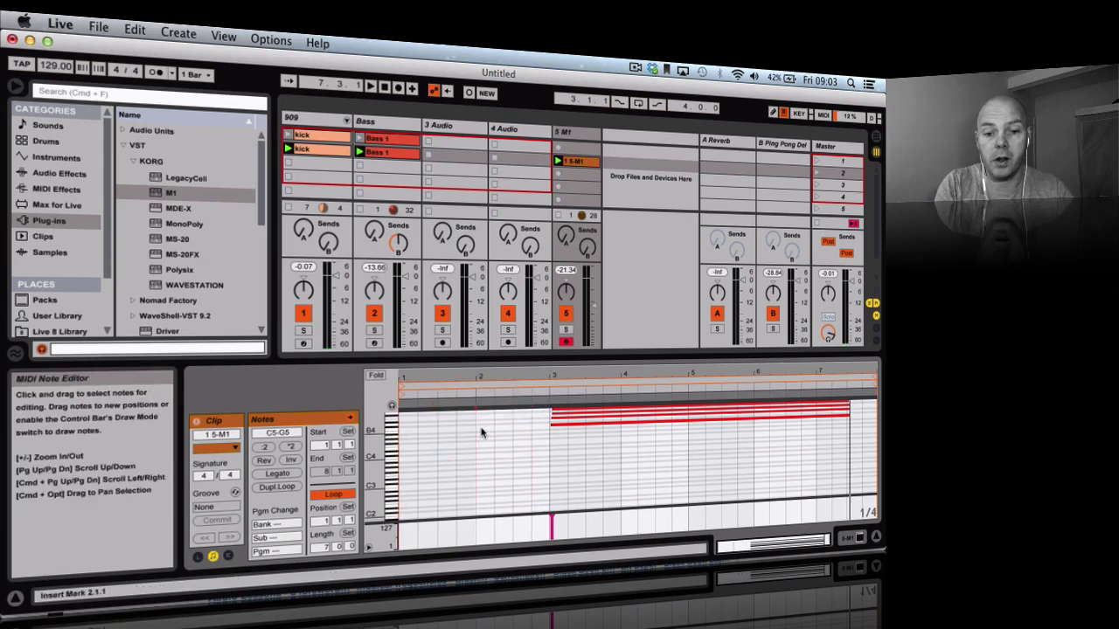
Step: Align the starts of the chord's late upper notes, F5 to G5, with 3.1.1 in the M1 clip
{"action": "left_click", "coordinate": [563, 452]}
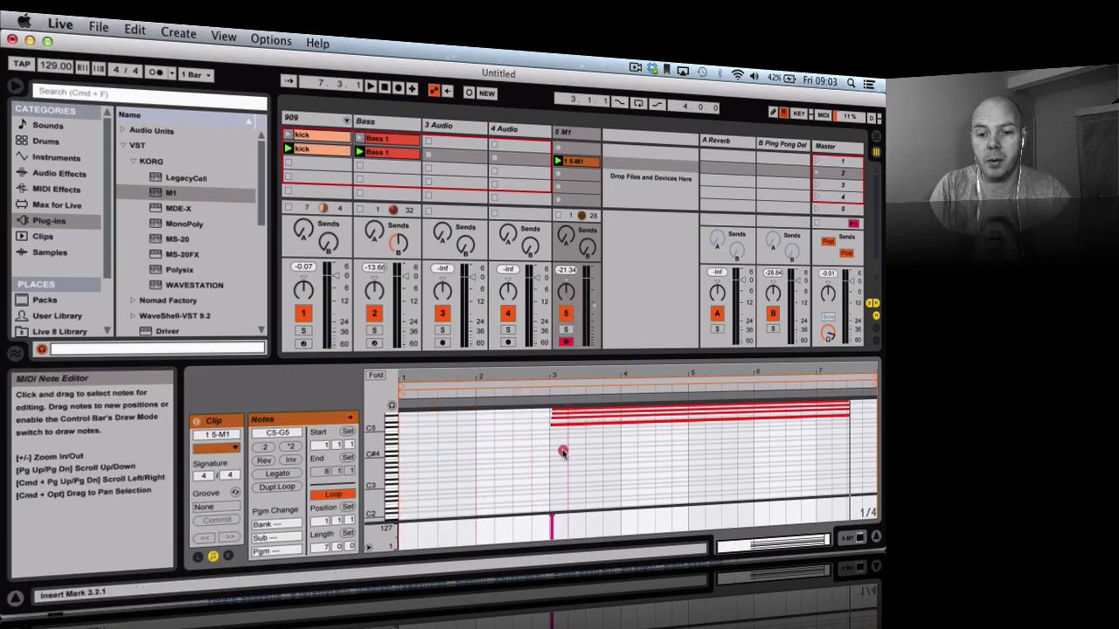
{"action": "left_click", "coordinate": [569, 376]}
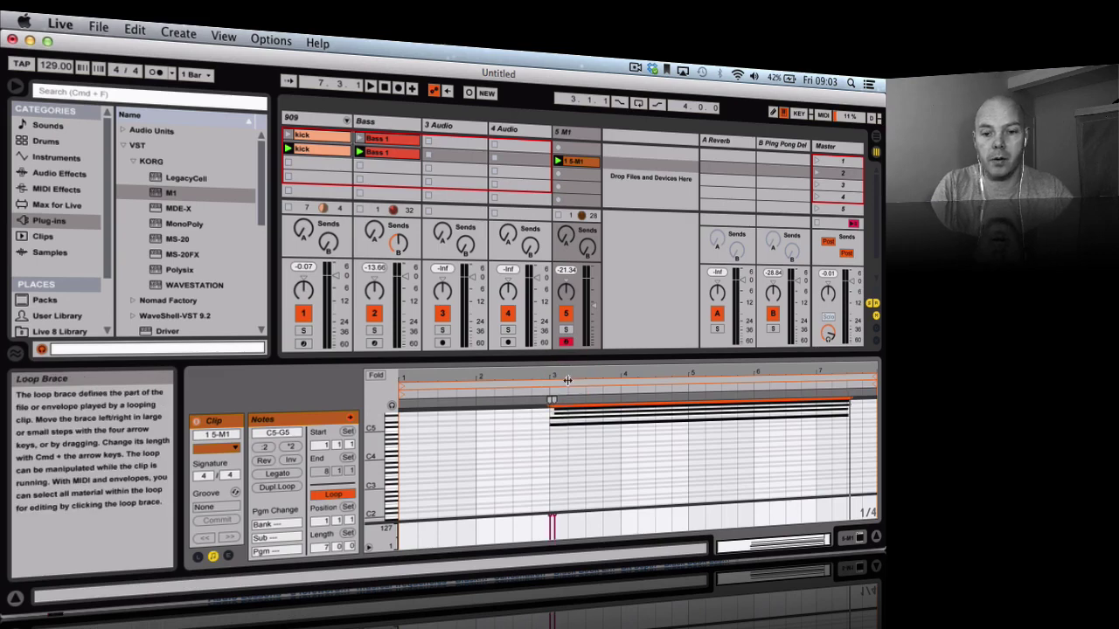
{"action": "left_click", "coordinate": [600, 484]}
{"action": "key", "text": "plus"}
{"action": "key", "text": "plus"}
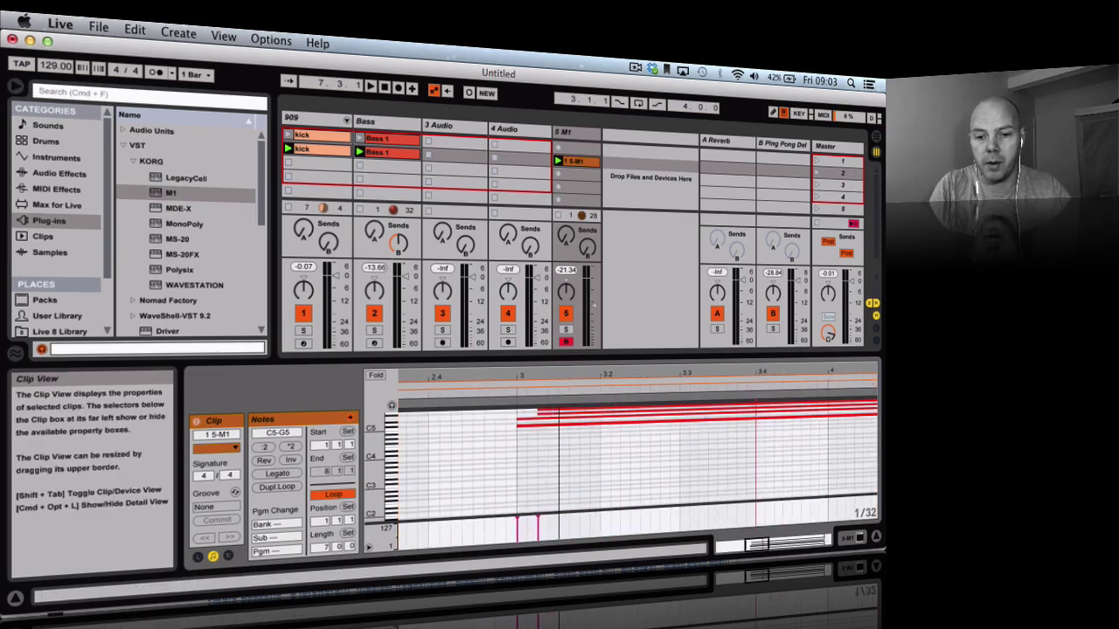
{"action": "left_click_drag", "start_coordinate": [488, 413], "coordinate": [557, 397]}
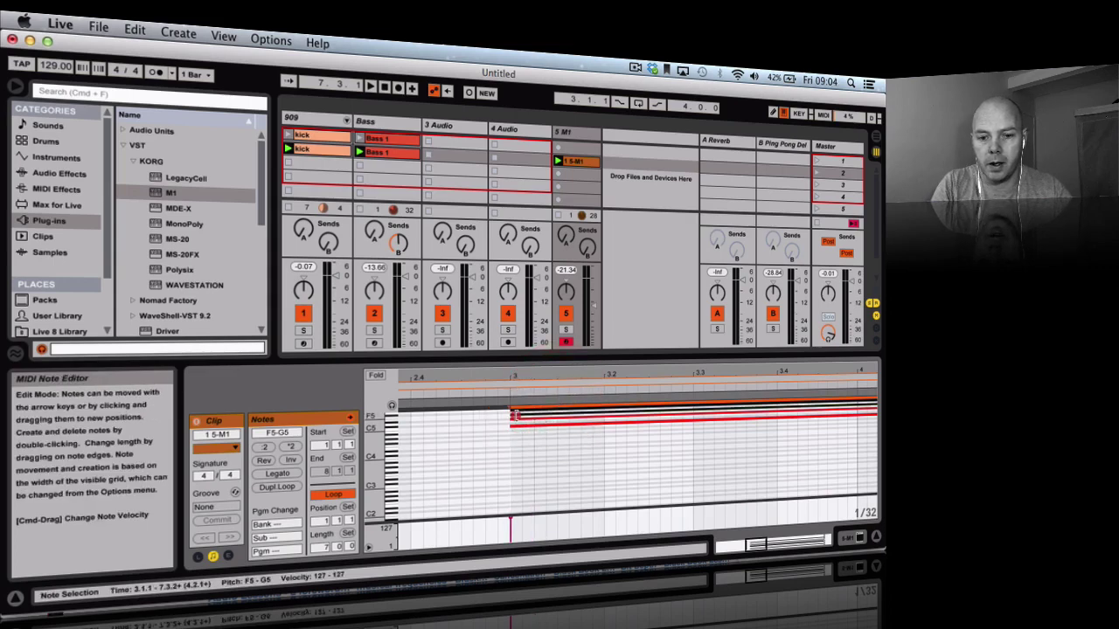
{"action": "left_click", "coordinate": [513, 412]}
{"action": "key", "text": "minus"}
{"action": "key", "text": "minus"}
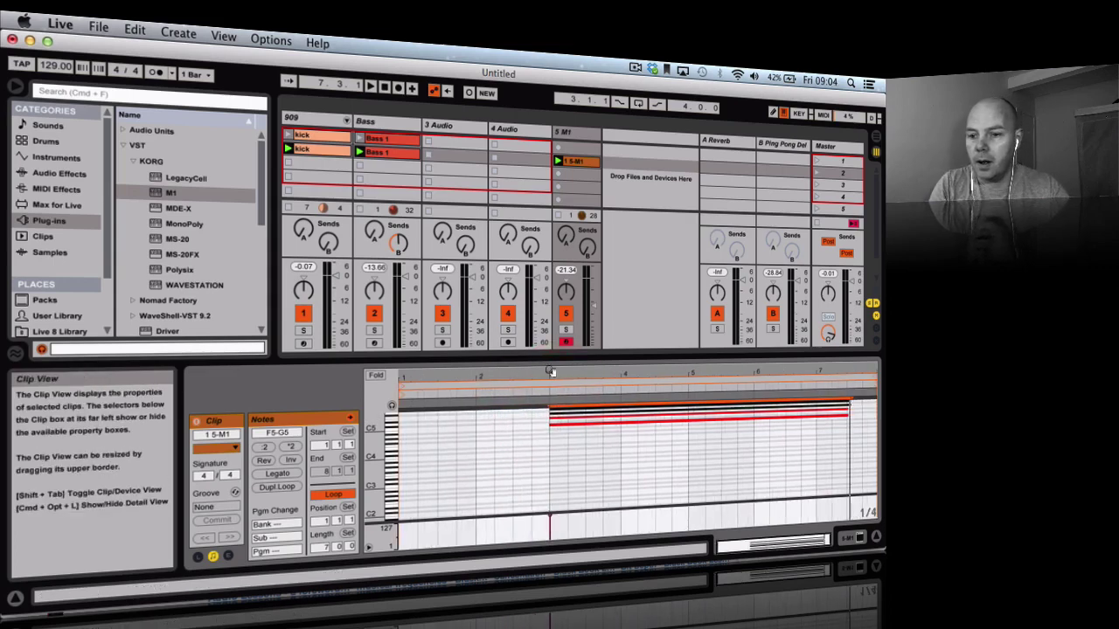
Step: Set the M1 clip's loop to start at bar 3 and end at bar 7, four bars long
{"action": "left_click_drag", "start_coordinate": [403, 377], "coordinate": [549, 377]}
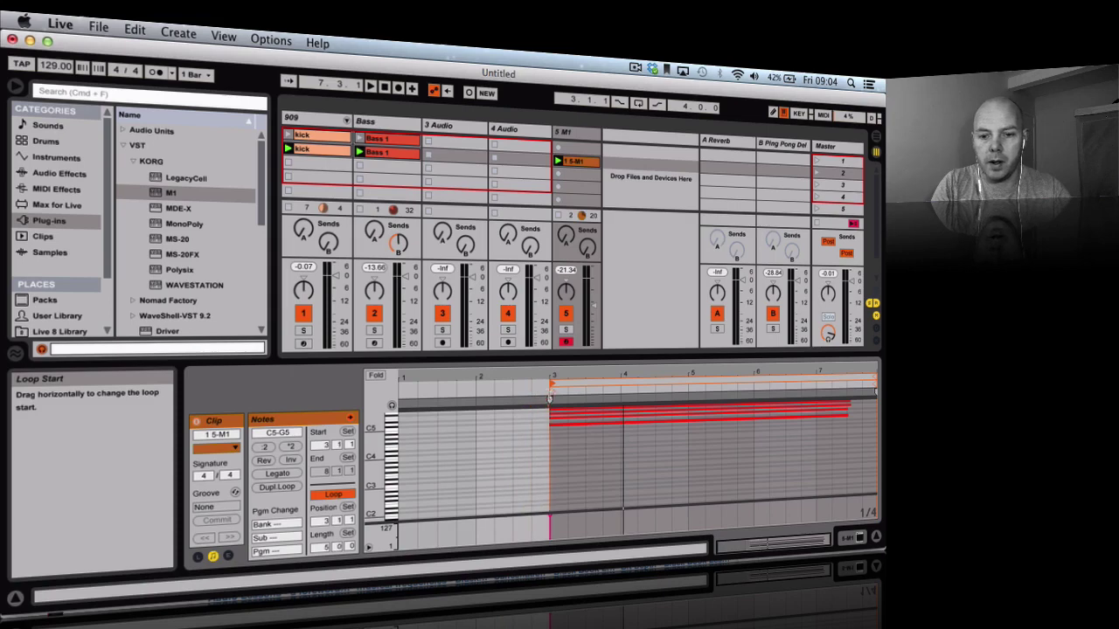
{"action": "mouse_move", "coordinate": [875, 379]}
{"action": "left_mouse_down"}
{"action": "mouse_move", "coordinate": [802, 384]}
{"action": "mouse_move", "coordinate": [813, 396]}
{"action": "left_mouse_up"}
{"action": "left_click", "coordinate": [808, 395]}
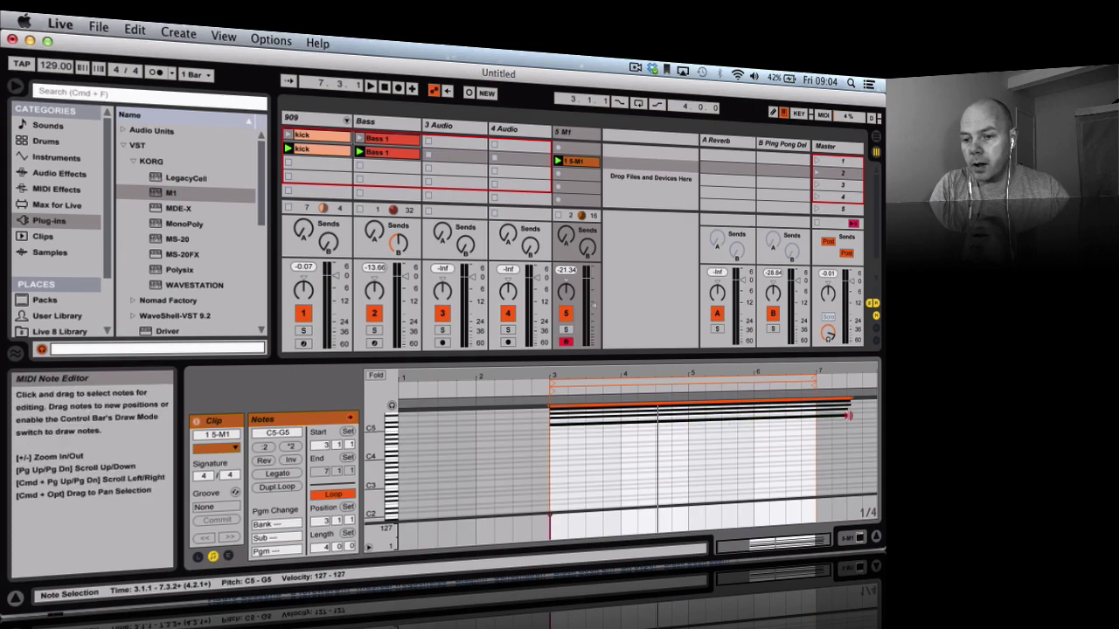
Step: Trim the ends of all the chord notes to bar 7 and play the set to hear the loop
{"action": "left_click_drag", "start_coordinate": [848, 416], "coordinate": [814, 424]}
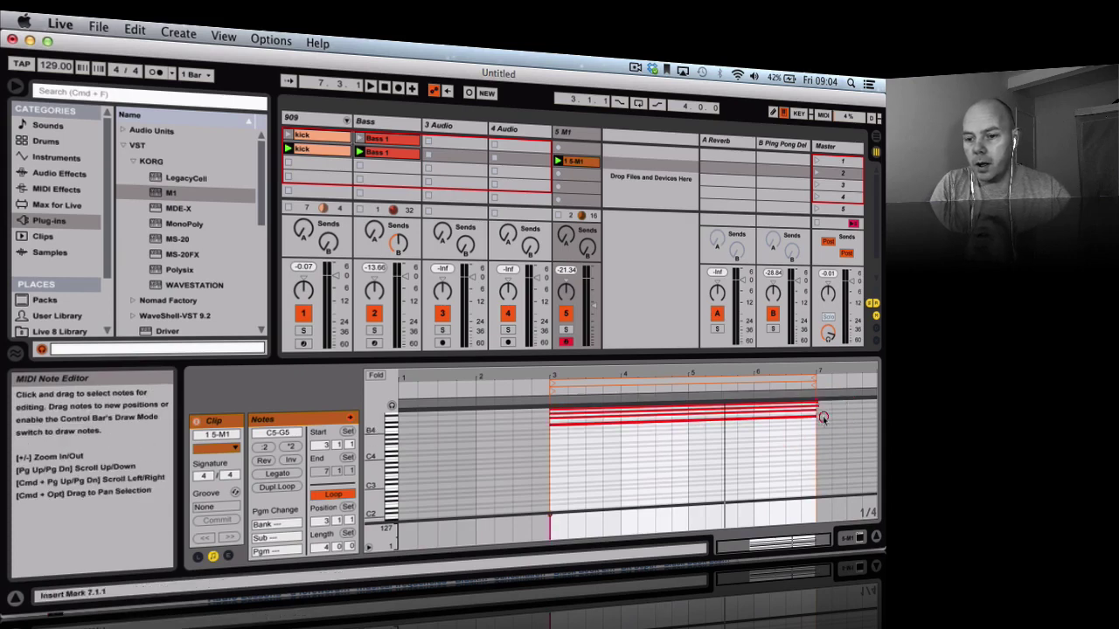
{"action": "left_click", "coordinate": [816, 420]}
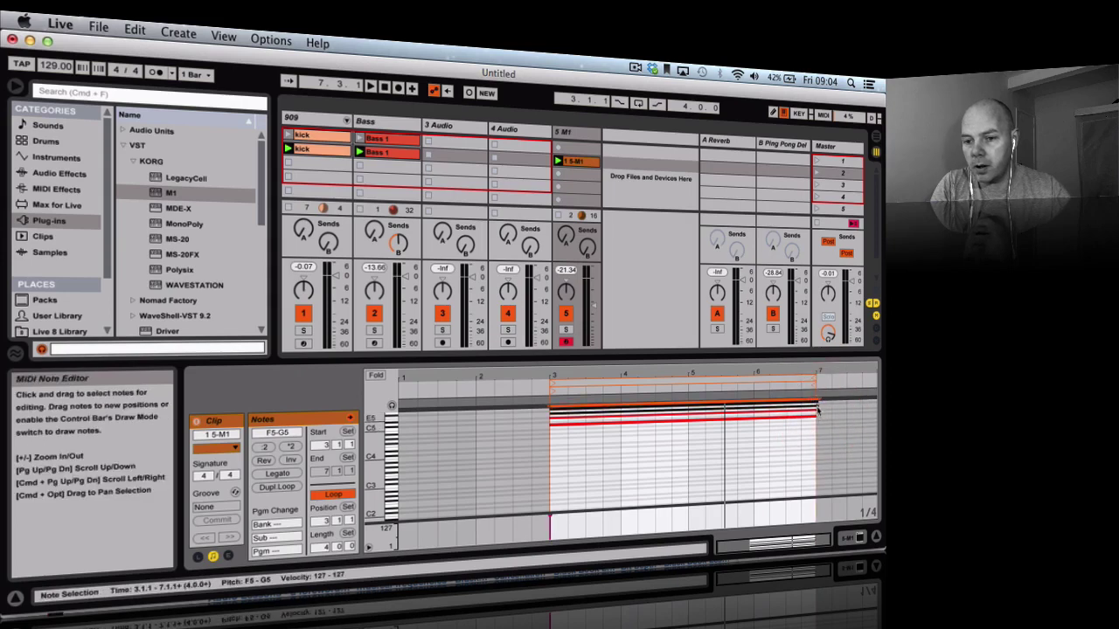
{"action": "left_click_drag", "start_coordinate": [372, 455], "coordinate": [373, 461]}
{"action": "scroll", "coordinate": [751, 438], "scroll_direction": "up", "scroll_amount": 10}
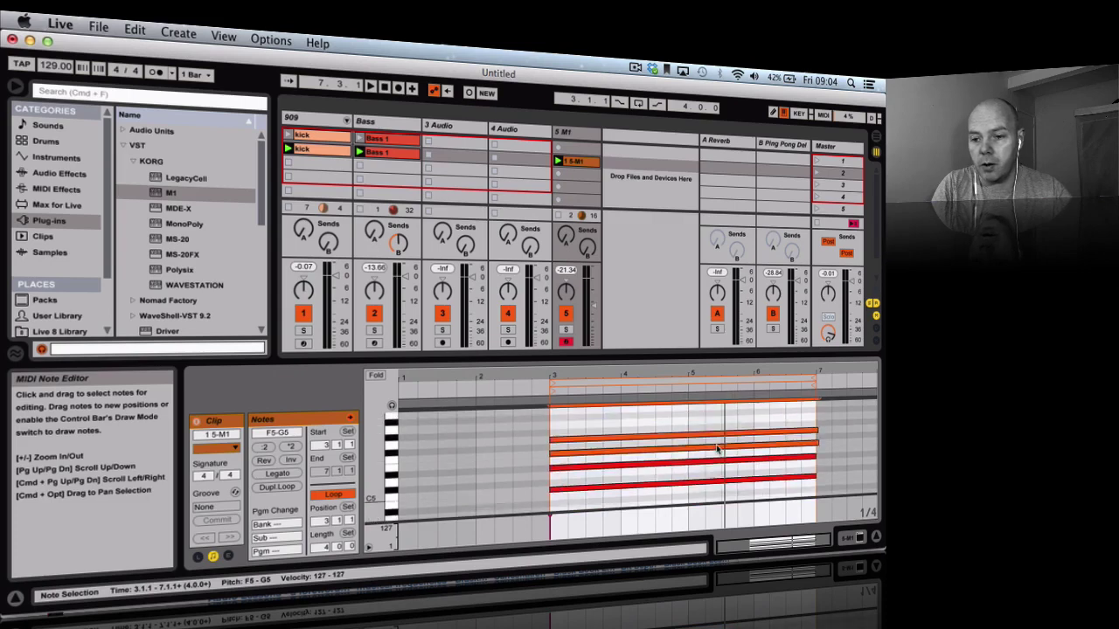
{"action": "left_click", "coordinate": [817, 447]}
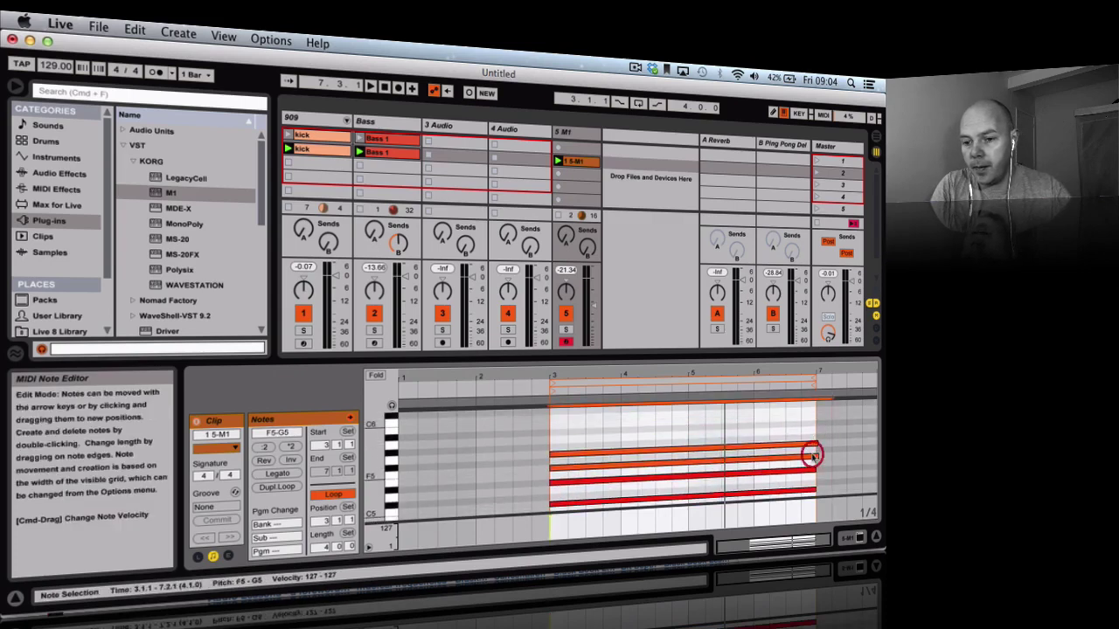
{"action": "left_click_drag", "start_coordinate": [817, 448], "coordinate": [813, 445]}
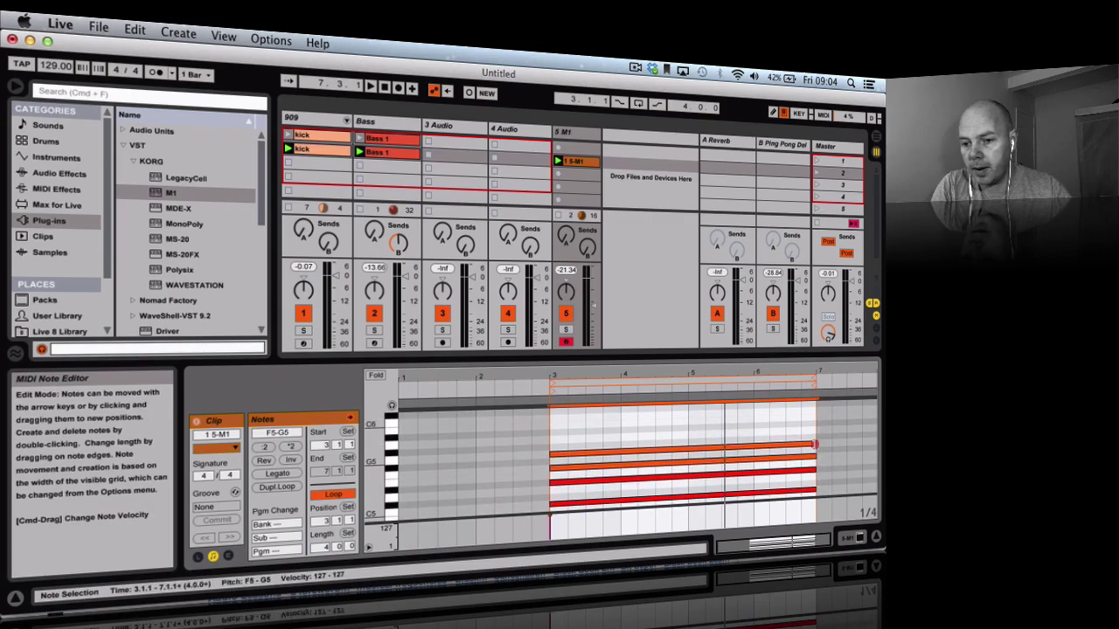
{"action": "key", "text": "space"}
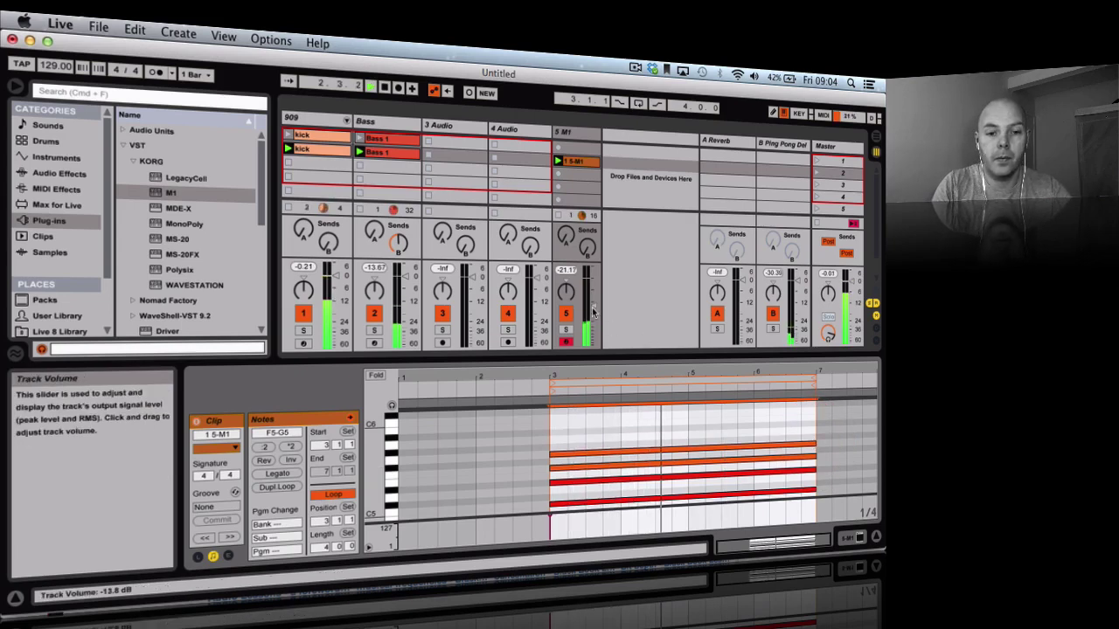
Step: Rename both the M1 track and its scene 2 clip as Strings
{"action": "left_click", "coordinate": [566, 133]}
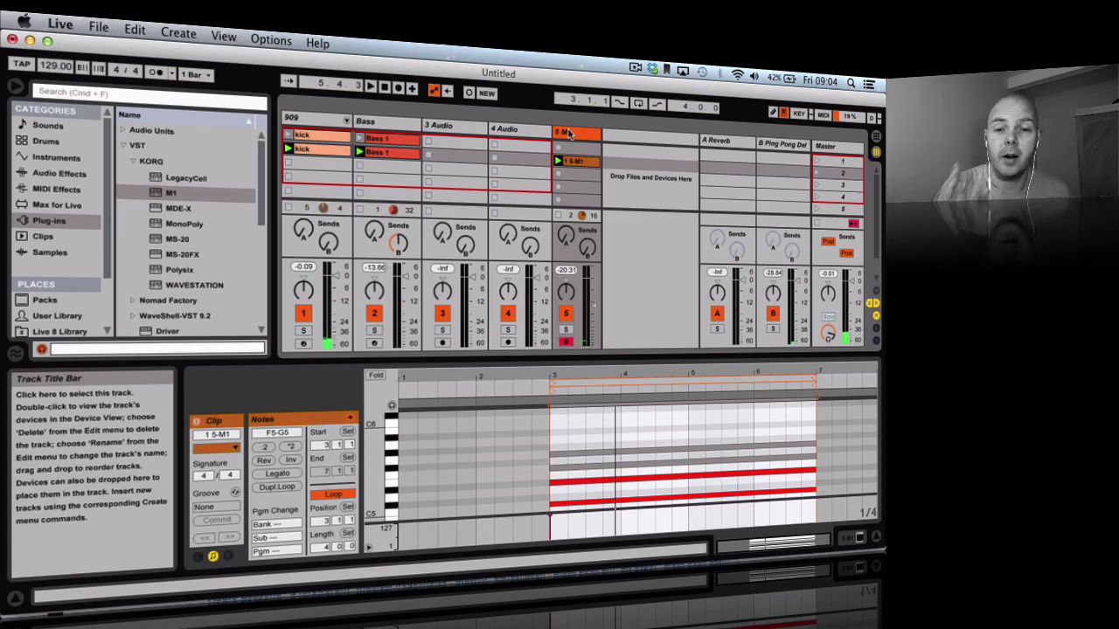
{"action": "key", "text": "super+r"}
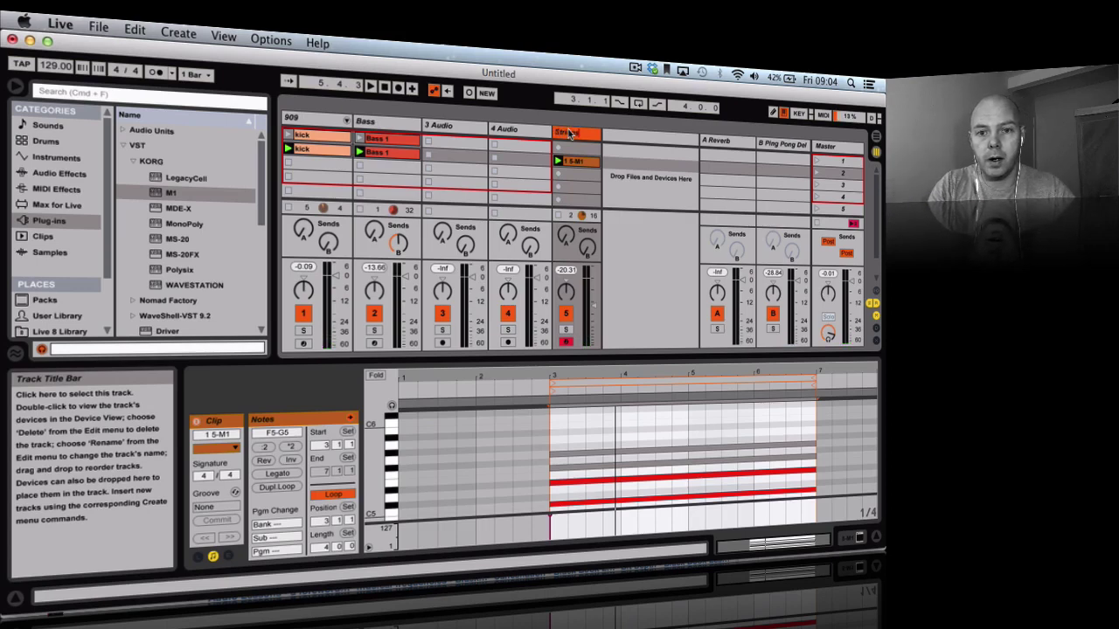
{"action": "type", "text": "Strings"}
{"action": "key", "text": "Return"}
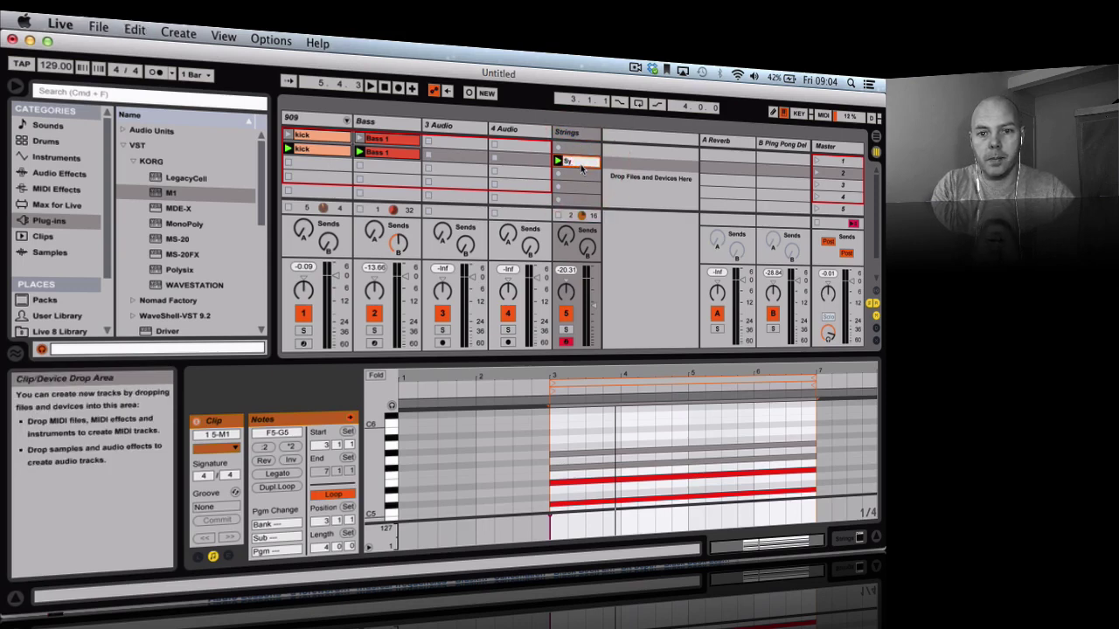
{"action": "key", "text": "Return"}
Step: Play the set and launch scene 1 followed by scene 2 to hear the strings come in
{"action": "key", "text": "space"}
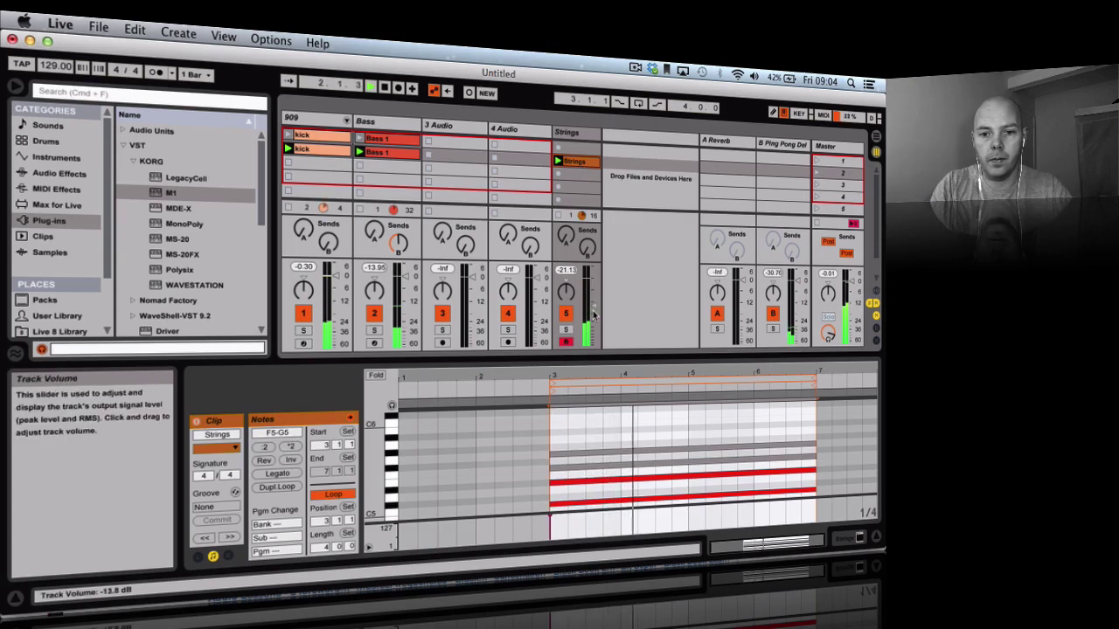
{"action": "left_click", "coordinate": [368, 152]}
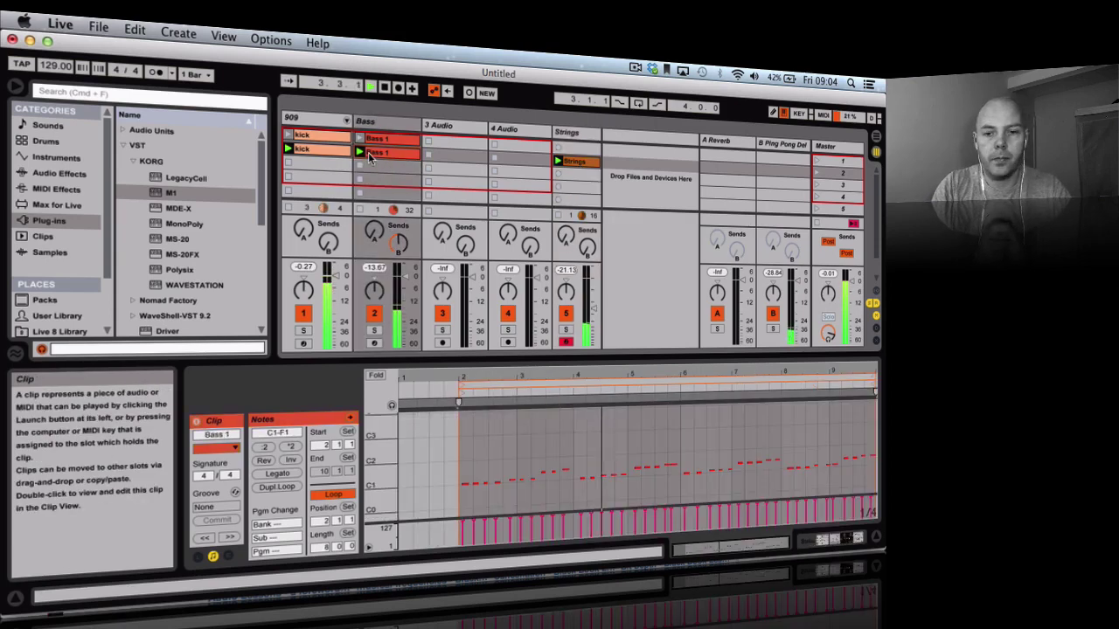
{"action": "left_click", "coordinate": [818, 162]}
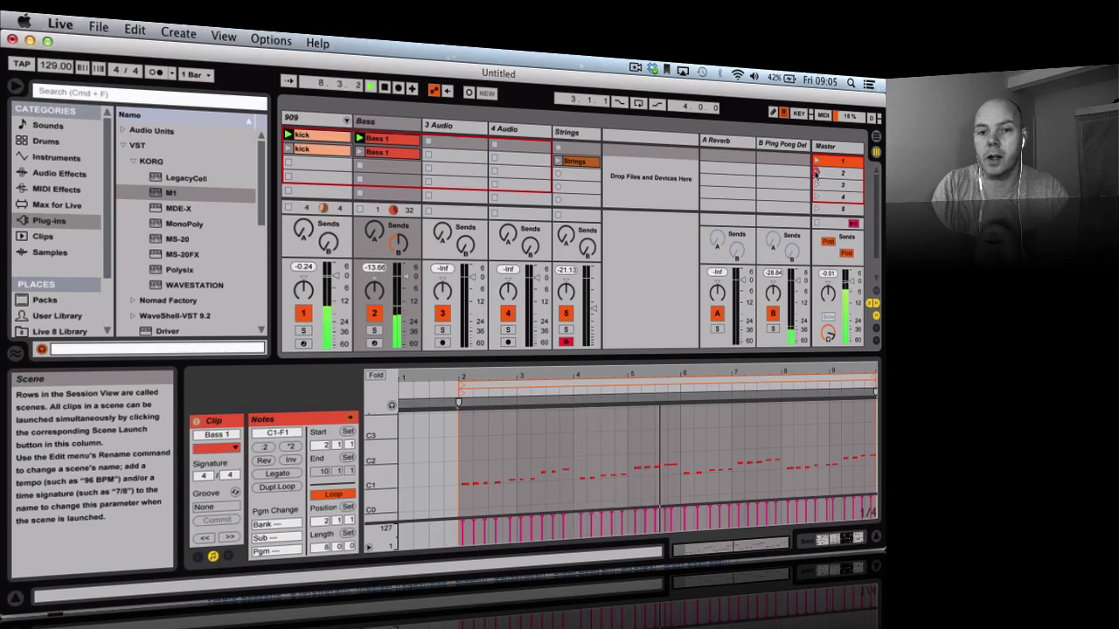
{"action": "left_click", "coordinate": [815, 174]}
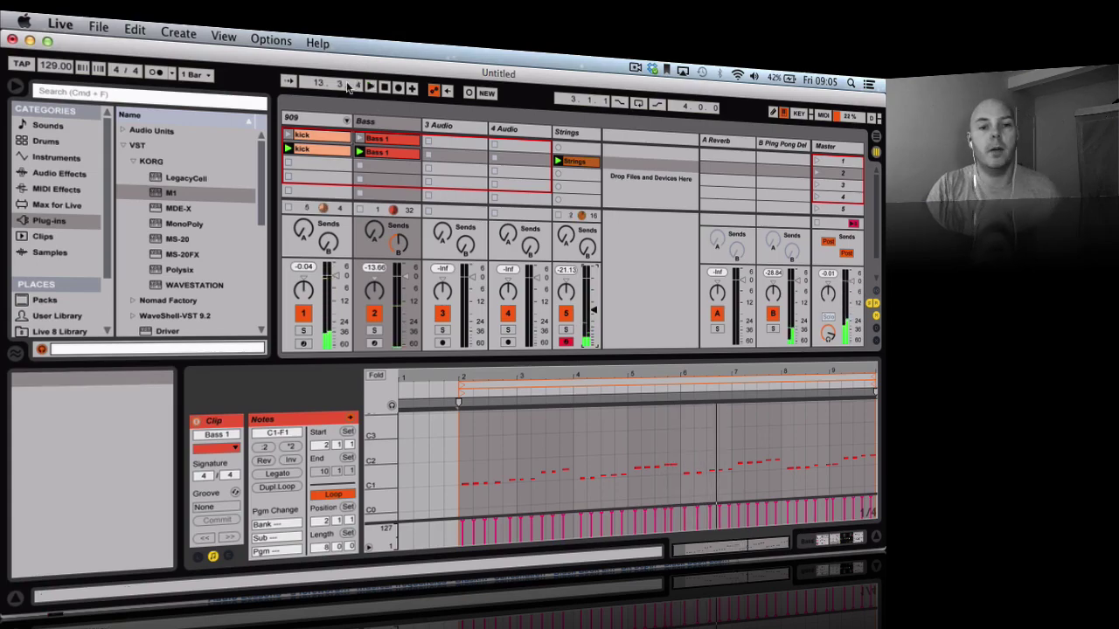
Step: Insert a MIDI track after Bass and load Simple.adv from the Guitar & Plucked instrument presets onto it
{"action": "left_click", "coordinate": [178, 32]}
{"action": "left_click", "coordinate": [210, 114]}
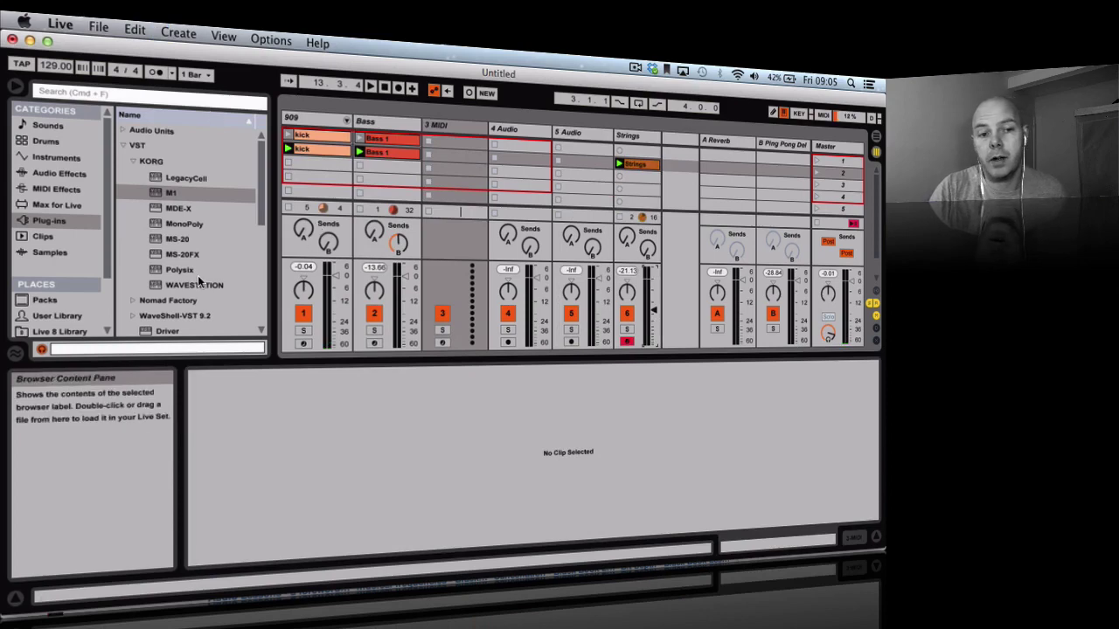
{"action": "left_click", "coordinate": [56, 157]}
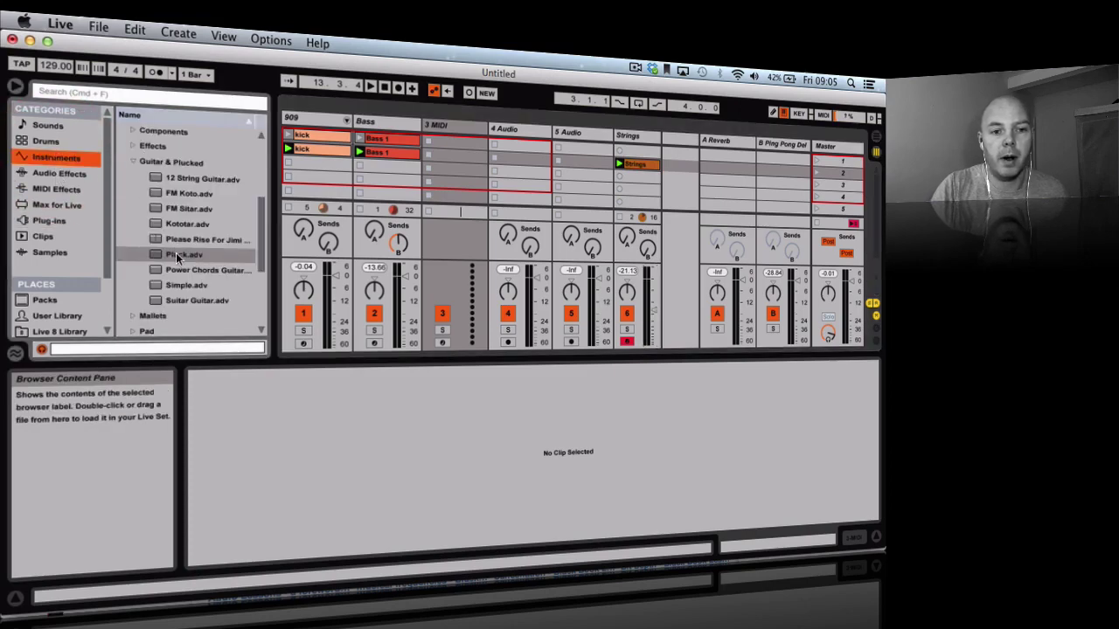
{"action": "left_click_drag", "start_coordinate": [175, 286], "coordinate": [456, 144]}
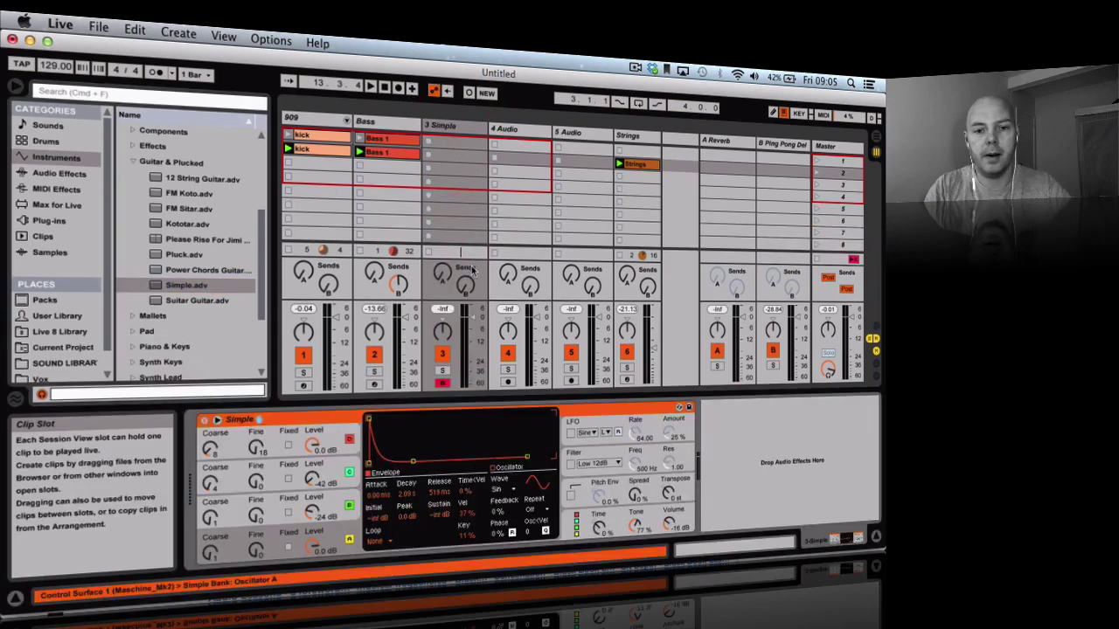
Step: Lower the Simple track's volume to about -16 dB and audition the sound over the playing scene
{"action": "left_click", "coordinate": [476, 324]}
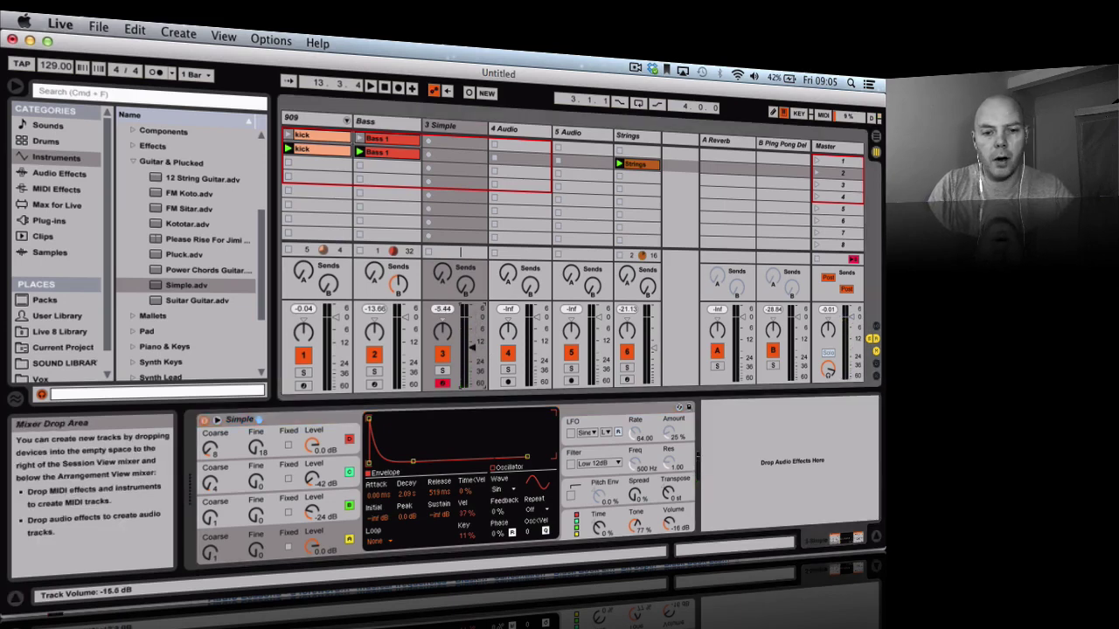
{"action": "key", "text": "a"}
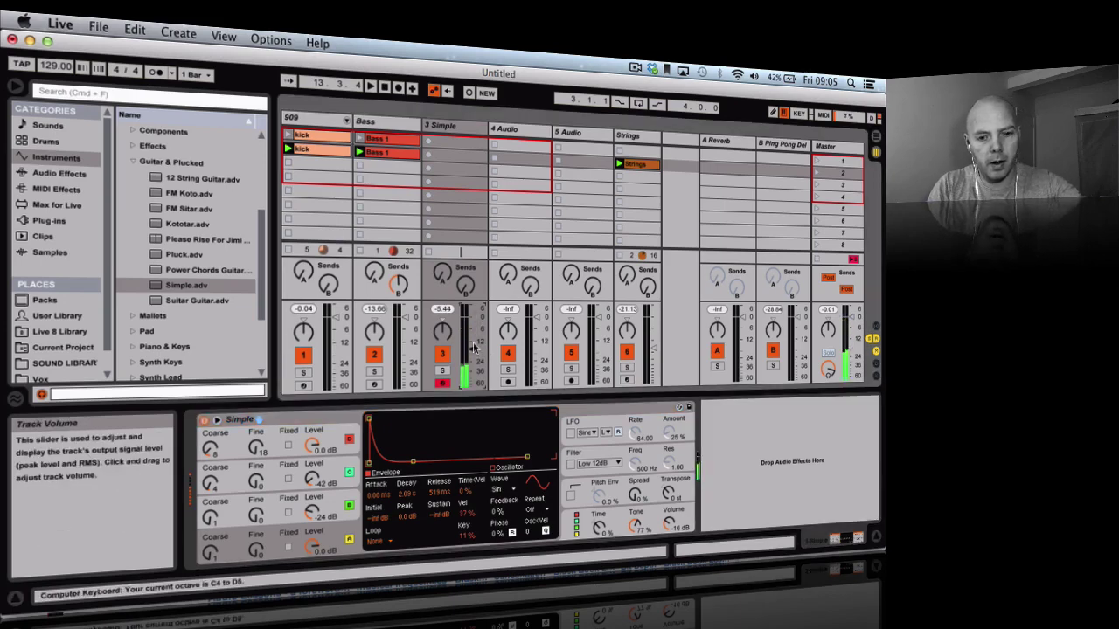
{"action": "key", "text": "space"}
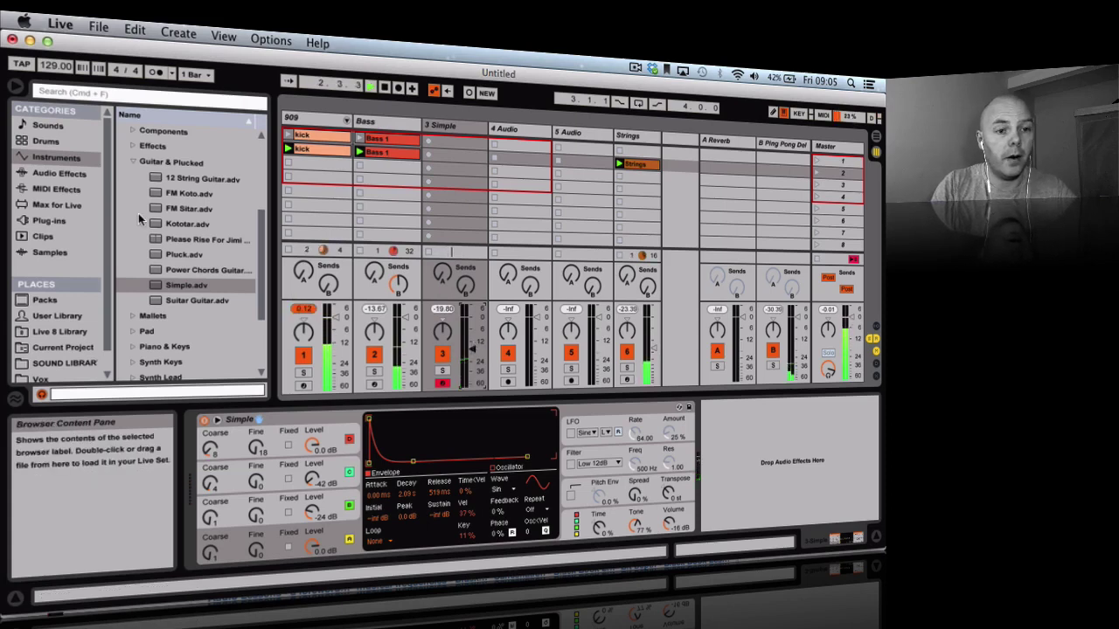
Step: Add an Arpeggiator with a 1/16 rate before Simple and raise the level of Simple's oscillator C to -21 dB
{"action": "left_click", "coordinate": [57, 189]}
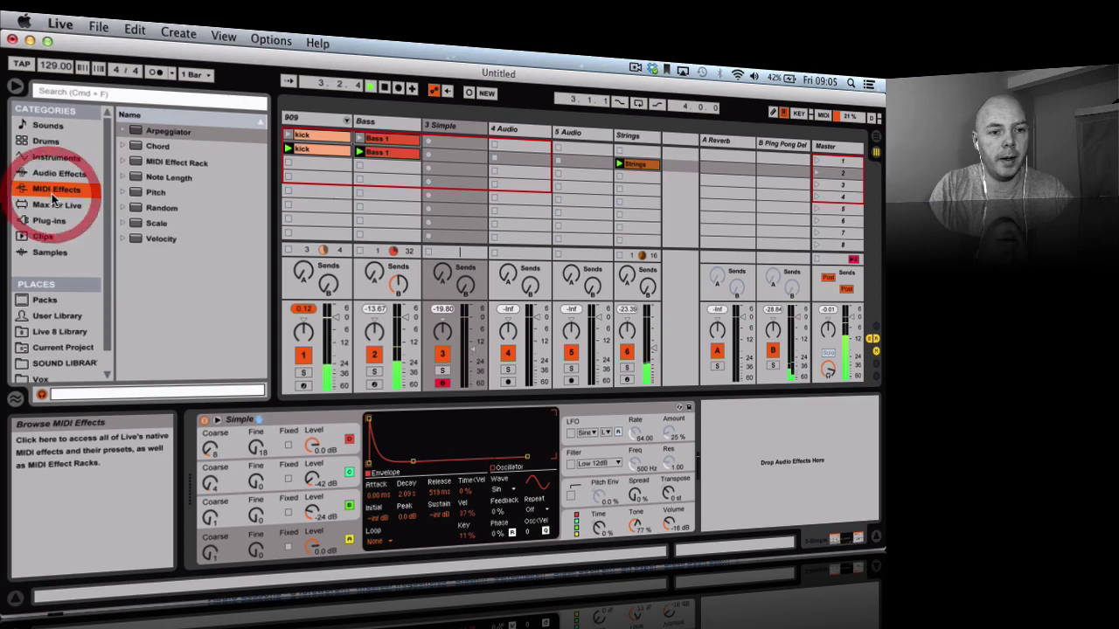
{"action": "double_click", "coordinate": [162, 132]}
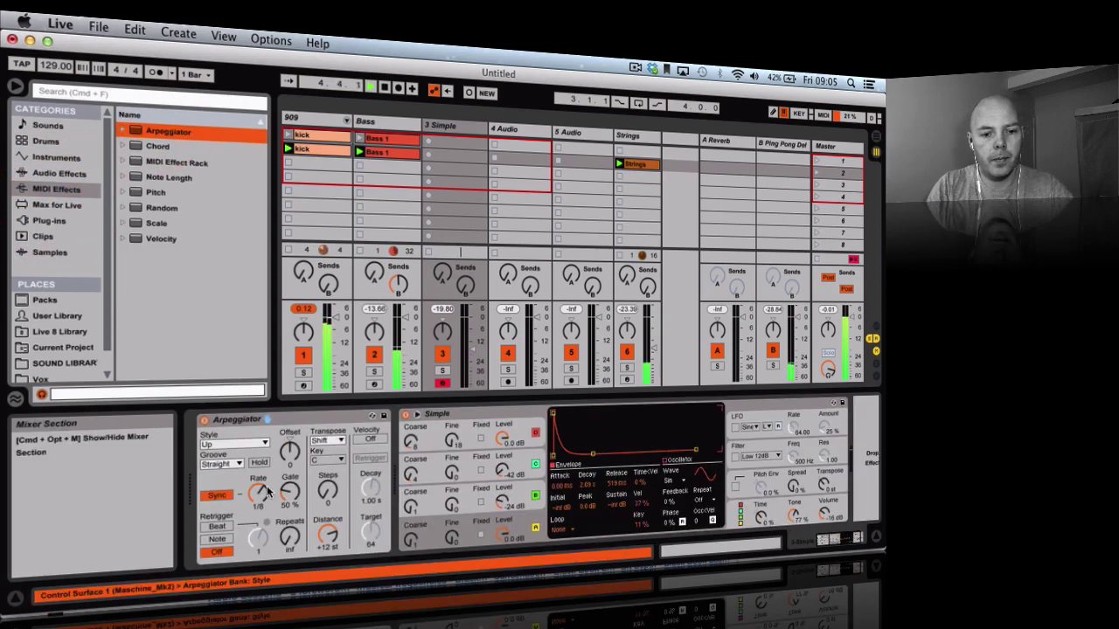
{"action": "left_click_drag", "start_coordinate": [267, 492], "coordinate": [267, 480]}
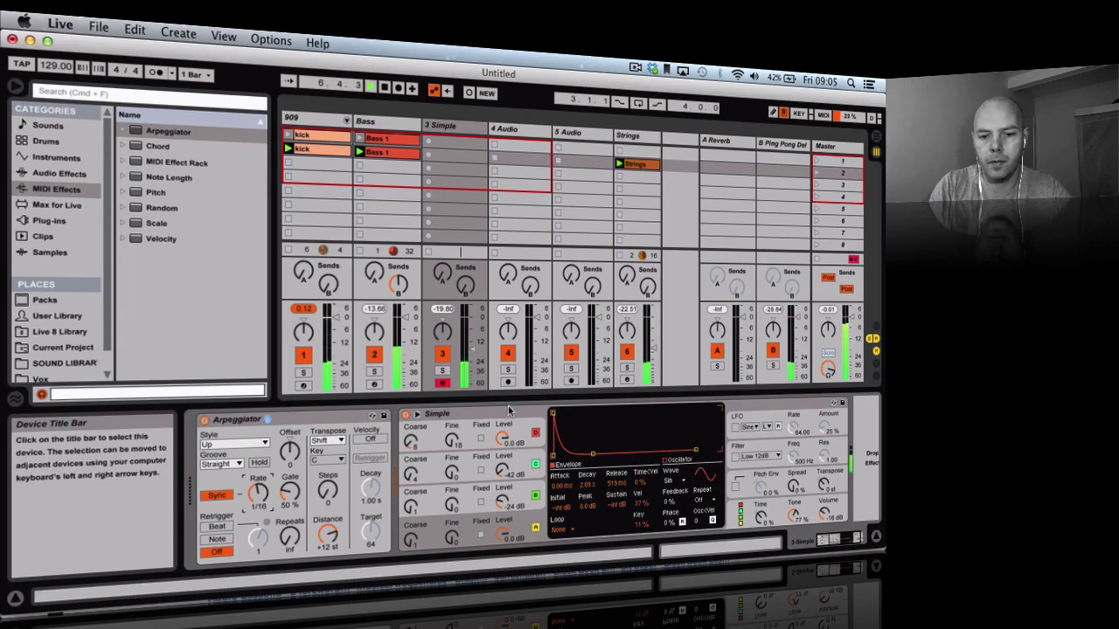
{"action": "left_click_drag", "start_coordinate": [502, 473], "coordinate": [502, 459]}
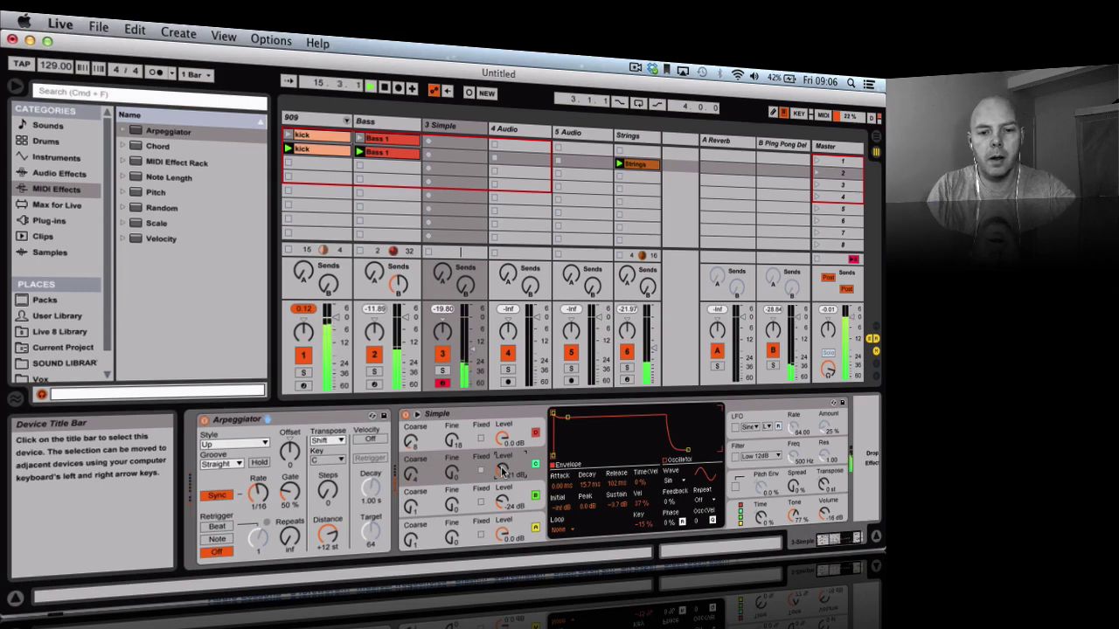
Step: Record a four-bar arpeggiated part into the Simple track's scene 2 slot and open the new clip's notes
{"action": "left_click", "coordinate": [427, 157]}
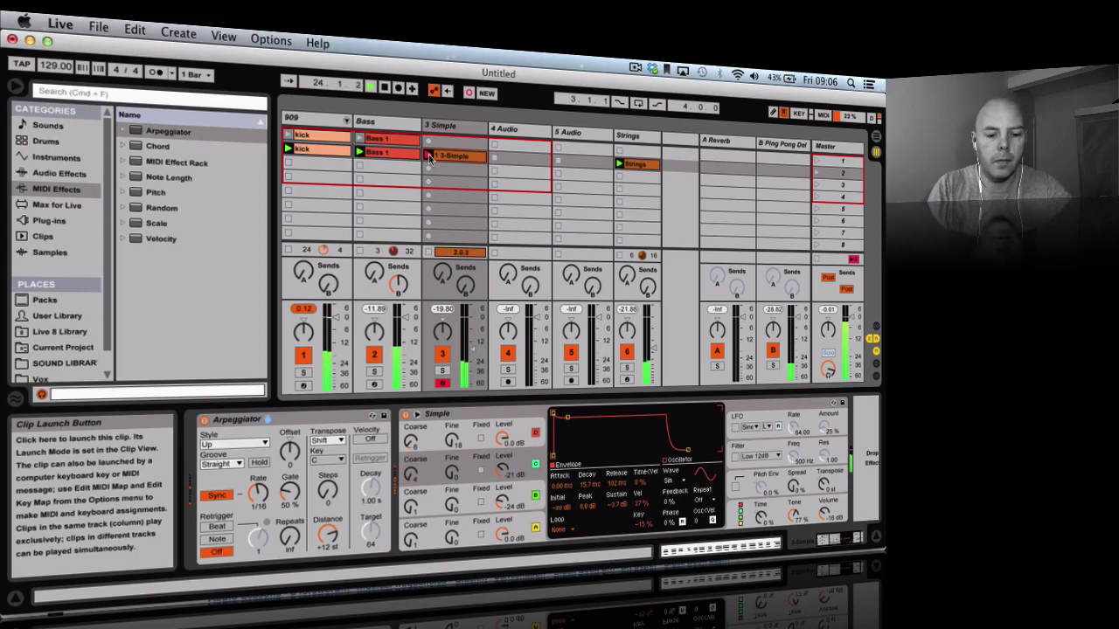
{"action": "left_click", "coordinate": [429, 158]}
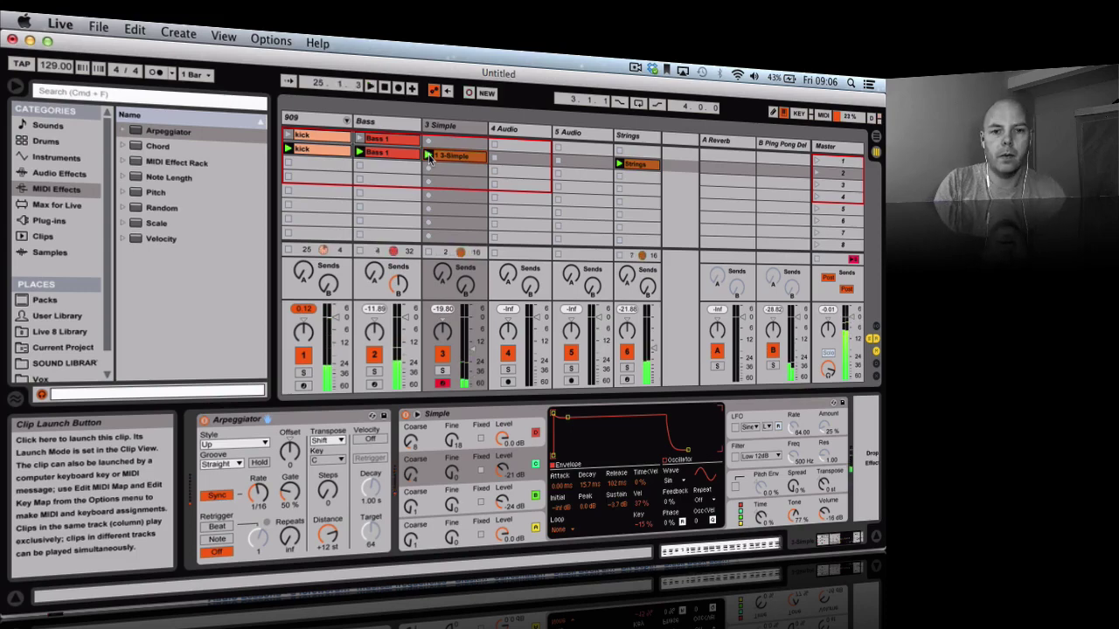
{"action": "left_click", "coordinate": [454, 156]}
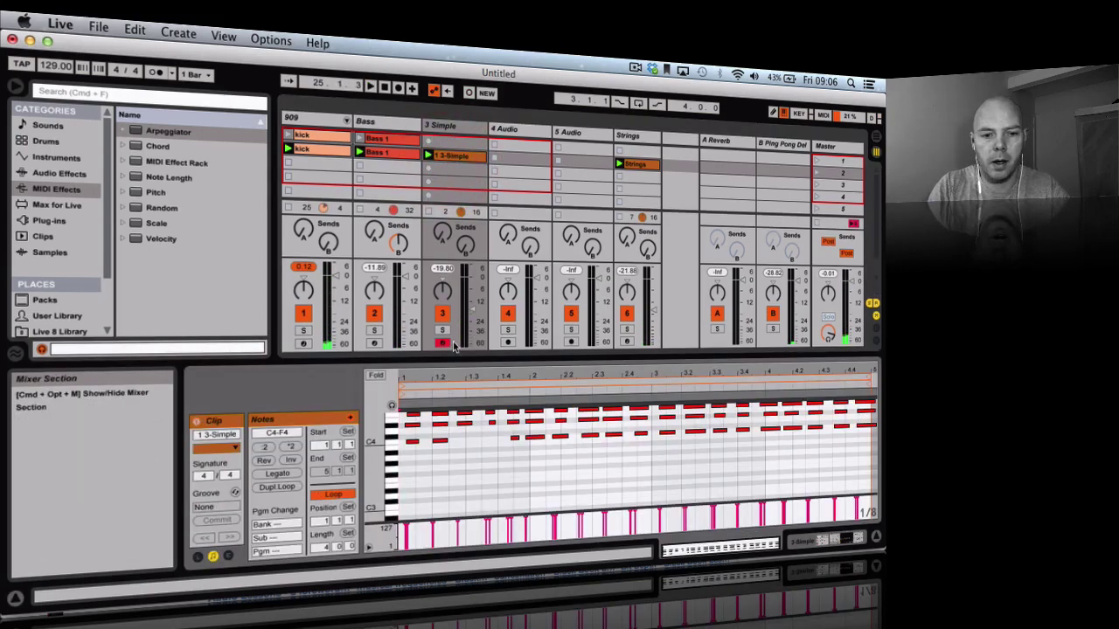
Step: Select all notes in the recorded Simple clip and nudge them forward in time
{"action": "left_click", "coordinate": [547, 467]}
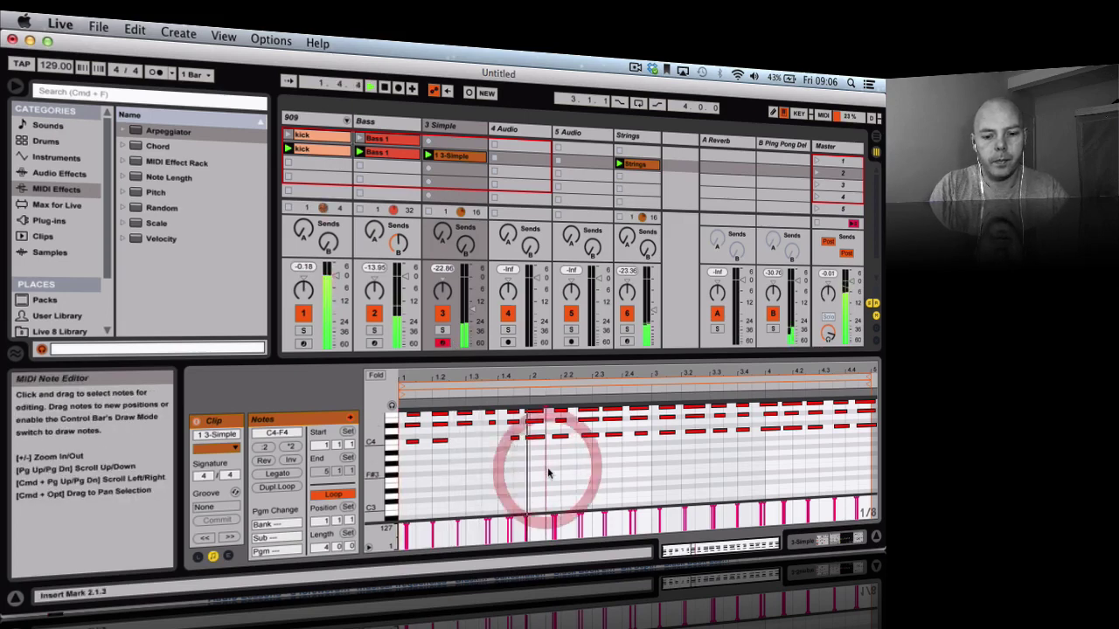
{"action": "key", "text": "super+a"}
{"action": "key", "text": "Right"}
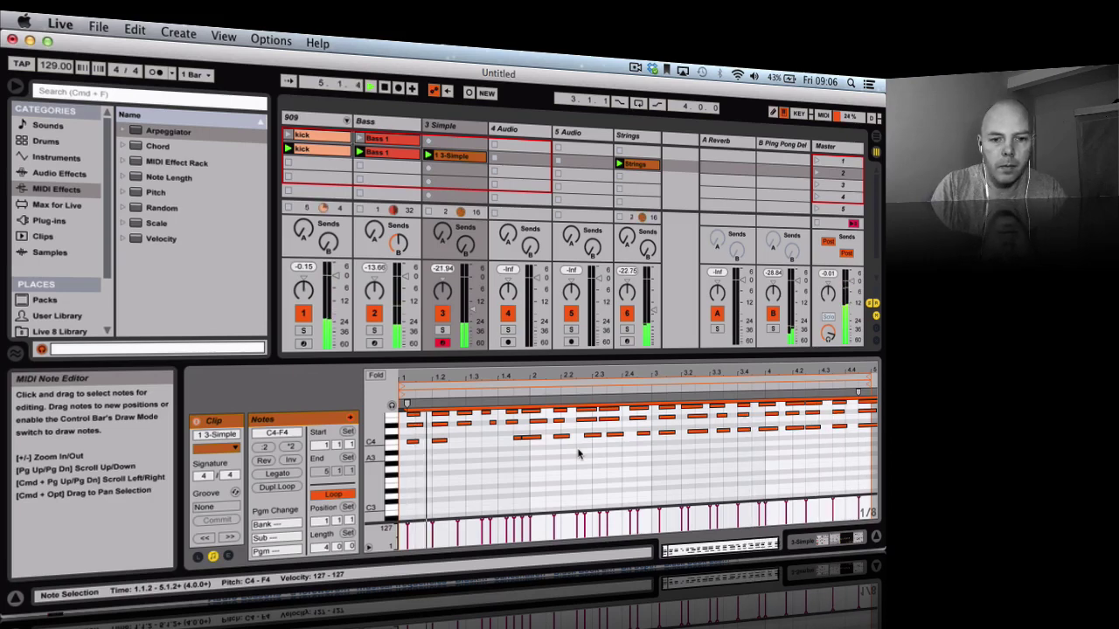
Step: Mute the Strings track to audition the Simple part with only the drums and bass
{"action": "left_click", "coordinate": [472, 314]}
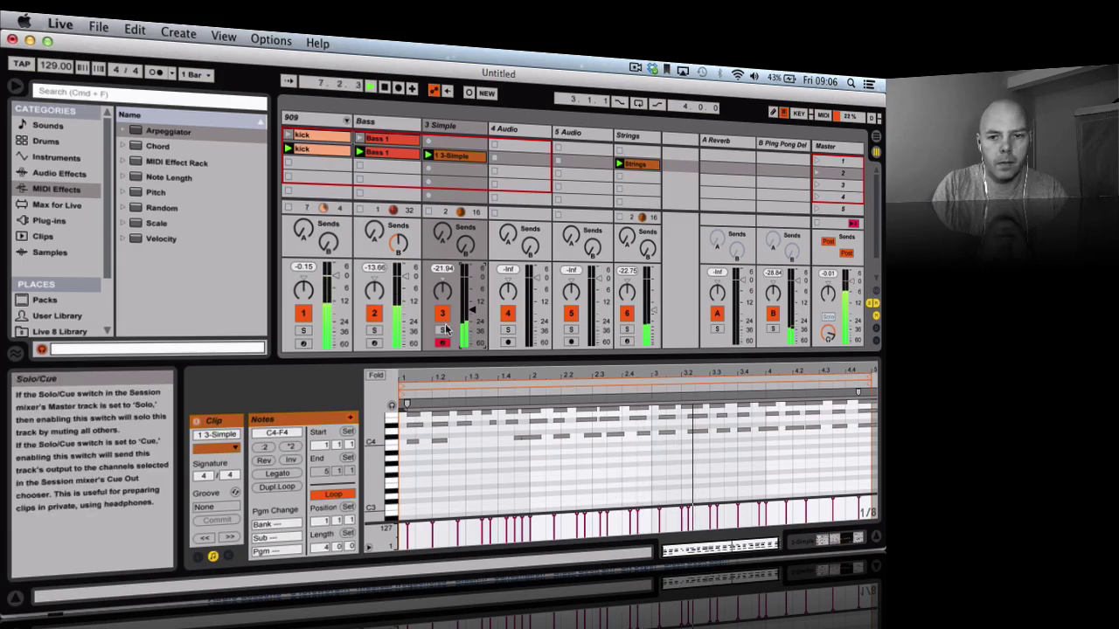
{"action": "left_click", "coordinate": [628, 314]}
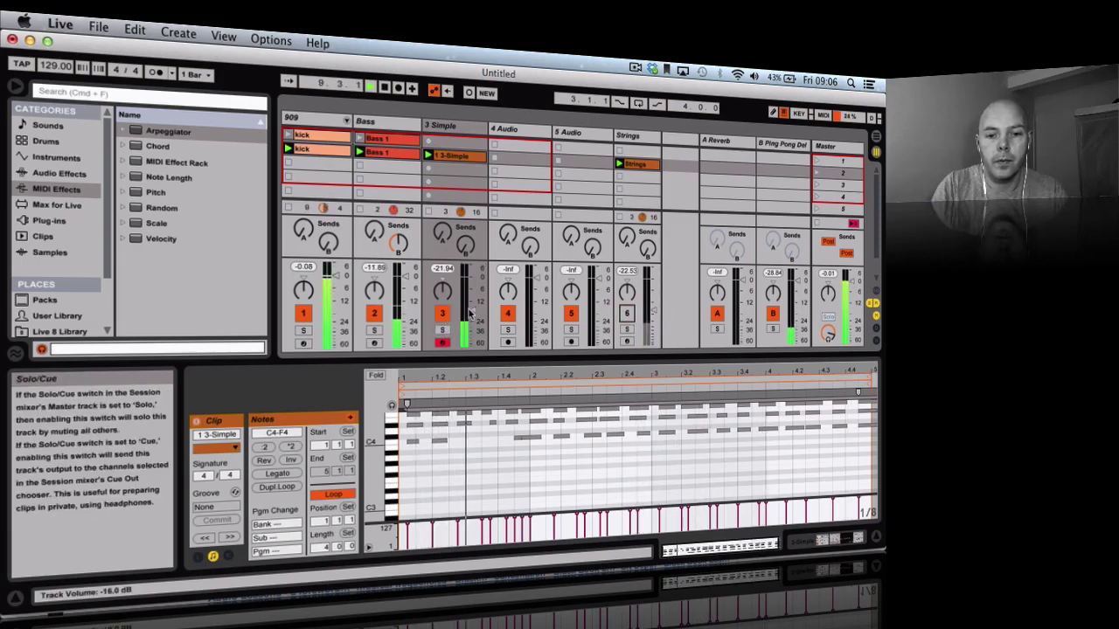
Step: Hot-swap the Simple instrument for the Pluck preset from Guitar & Plucked and raise its track volume to about -14 dB during playback
{"action": "left_click", "coordinate": [458, 225]}
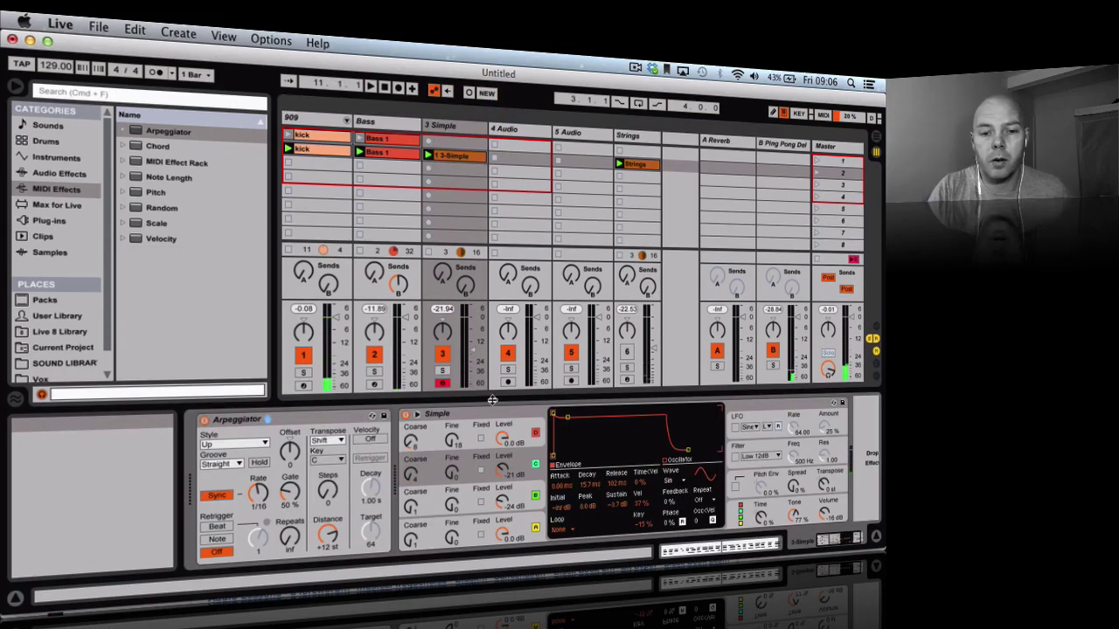
{"action": "left_click", "coordinate": [485, 411]}
{"action": "left_click", "coordinate": [833, 403]}
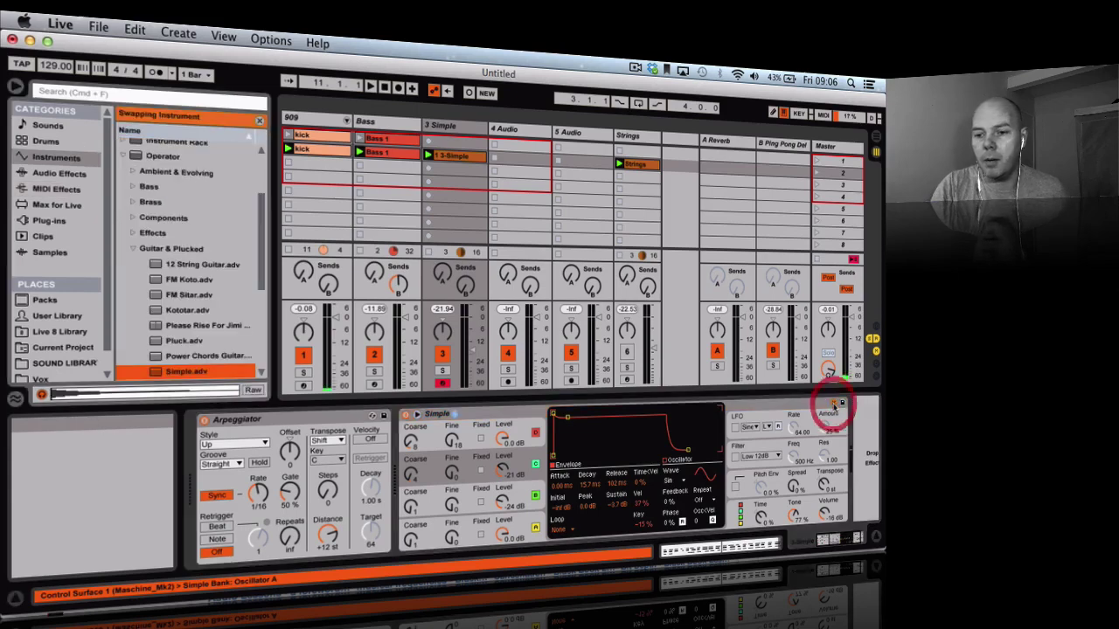
{"action": "double_click", "coordinate": [174, 341]}
{"action": "key", "text": "space"}
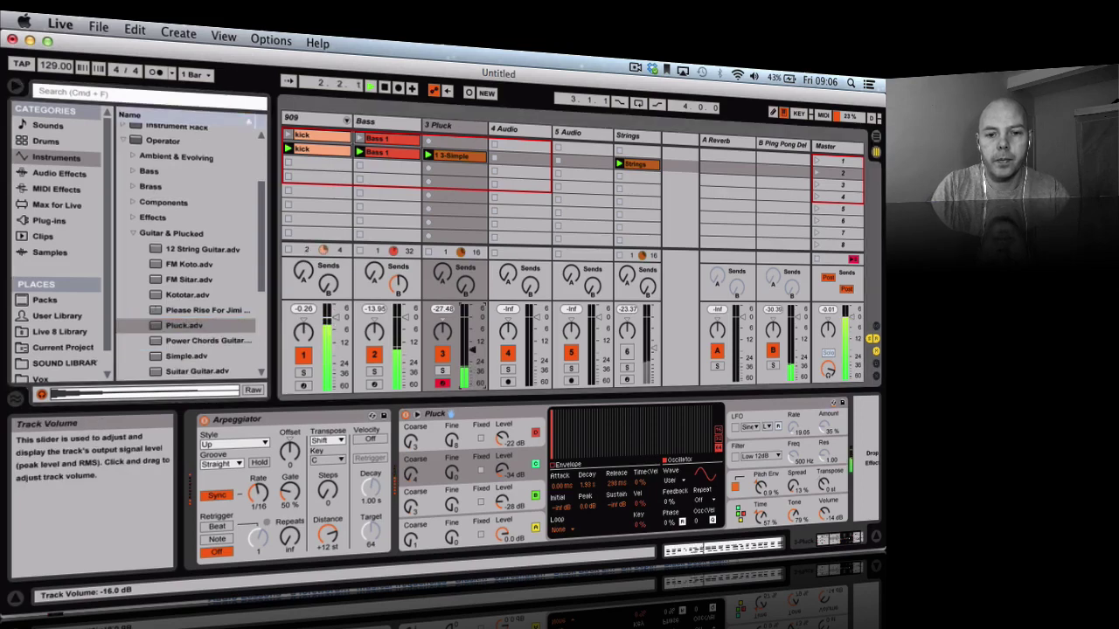
{"action": "left_click_drag", "start_coordinate": [472, 361], "coordinate": [472, 350]}
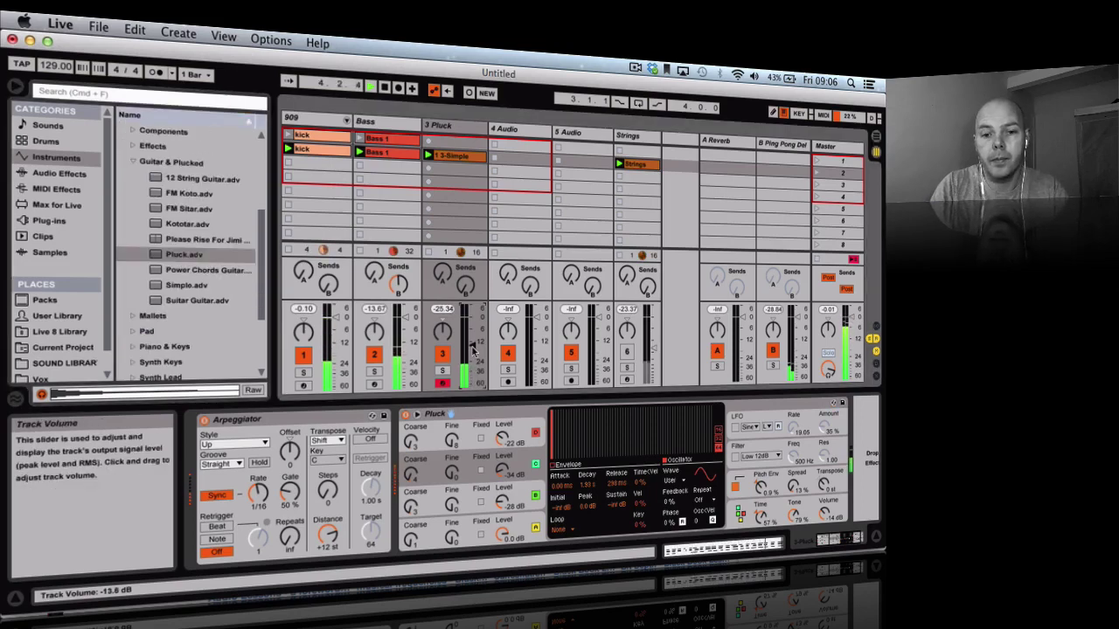
Step: Try the Pluck track's clip notes an octave lower and an octave higher, ending back at C4-F4
{"action": "left_click", "coordinate": [456, 156]}
{"action": "left_click", "coordinate": [475, 451]}
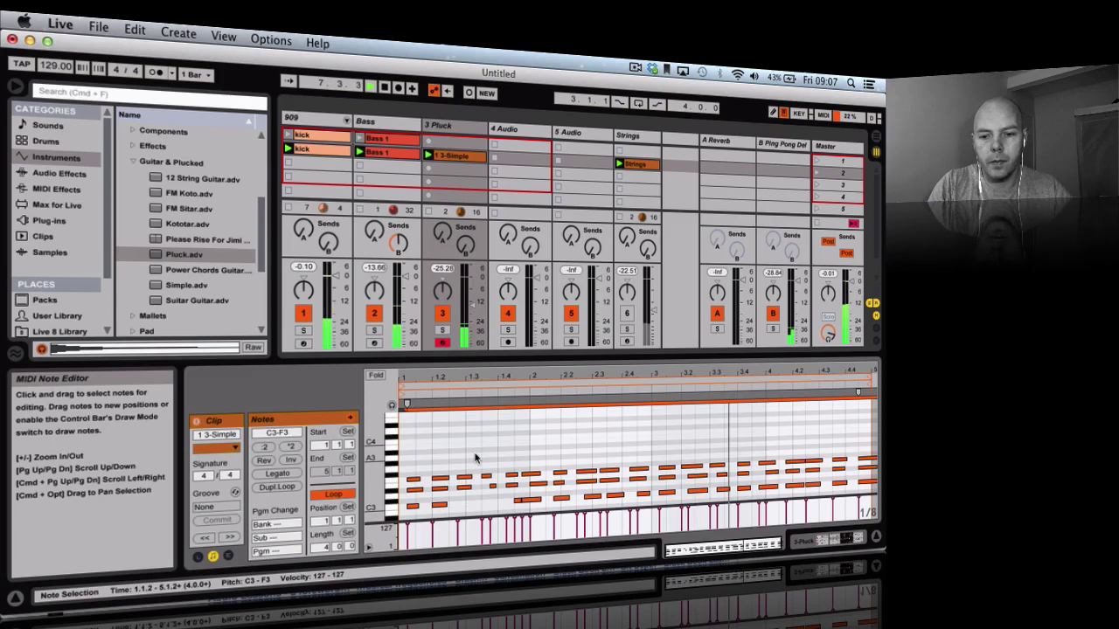
{"action": "key", "text": "shift+Down"}
{"action": "key", "text": "shift+Up"}
{"action": "key", "text": "shift+Up"}
{"action": "key", "text": "shift+Up"}
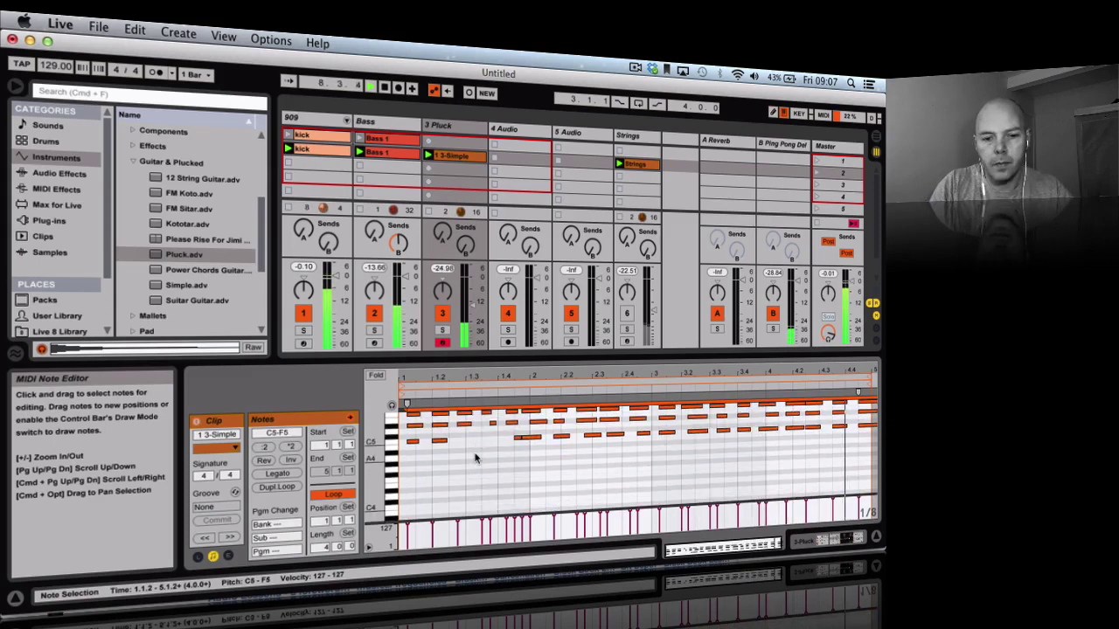
{"action": "key", "text": "shift+Down"}
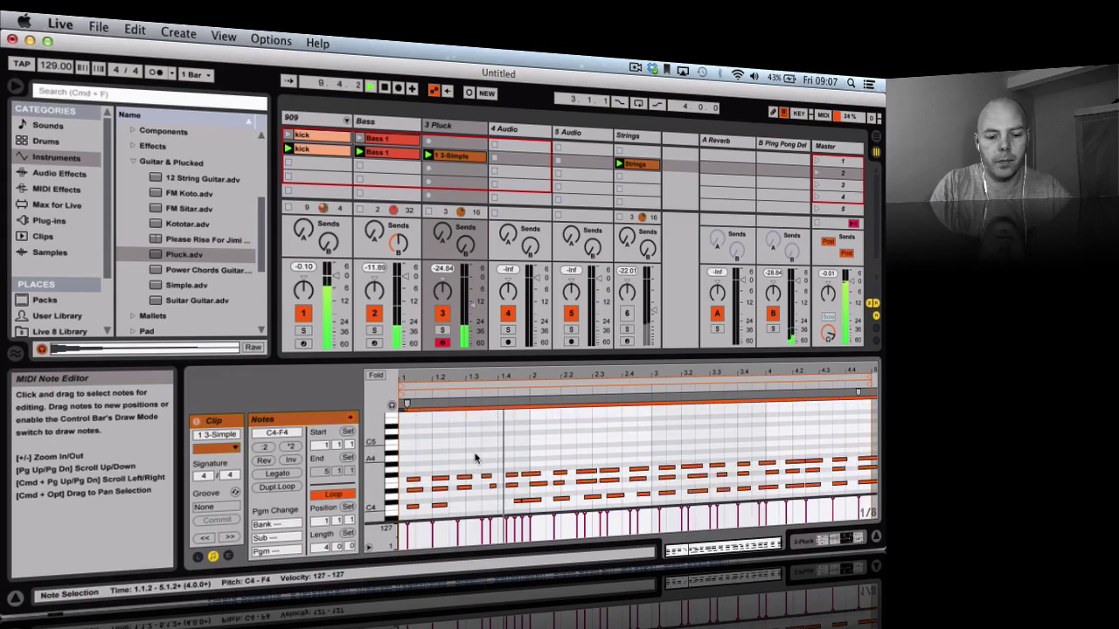
Step: Send the Pluck track to the B Ping Pong Delay return at about -16.5 dB
{"action": "left_click", "coordinate": [448, 129]}
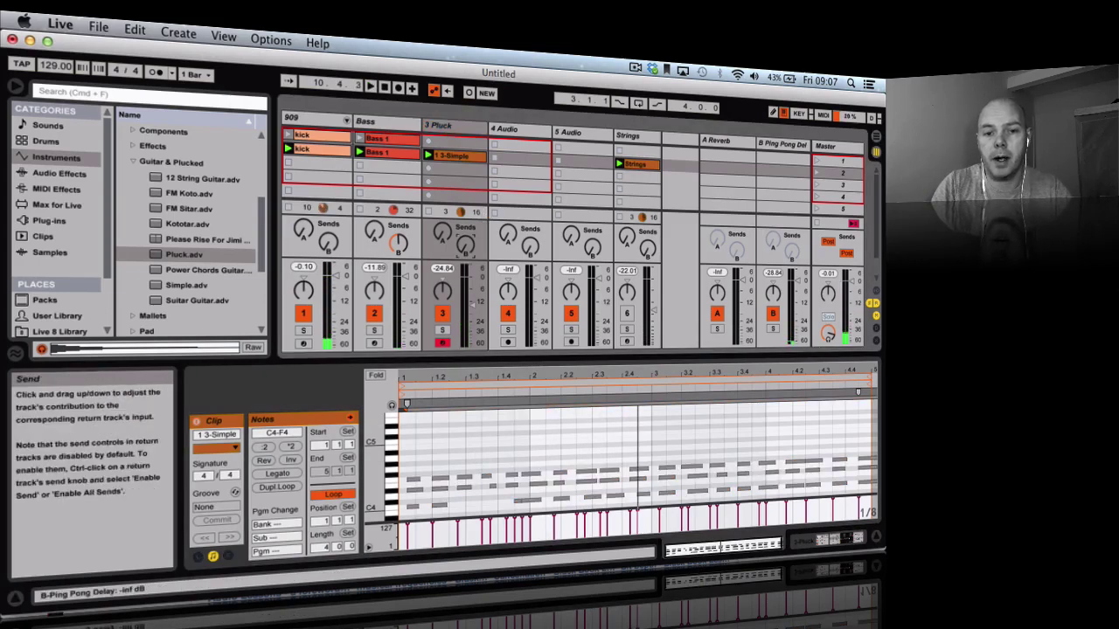
{"action": "mouse_move", "coordinate": [465, 247]}
{"action": "left_mouse_down"}
{"action": "mouse_move", "coordinate": [465, 225]}
{"action": "mouse_move", "coordinate": [467, 258]}
{"action": "left_mouse_up"}
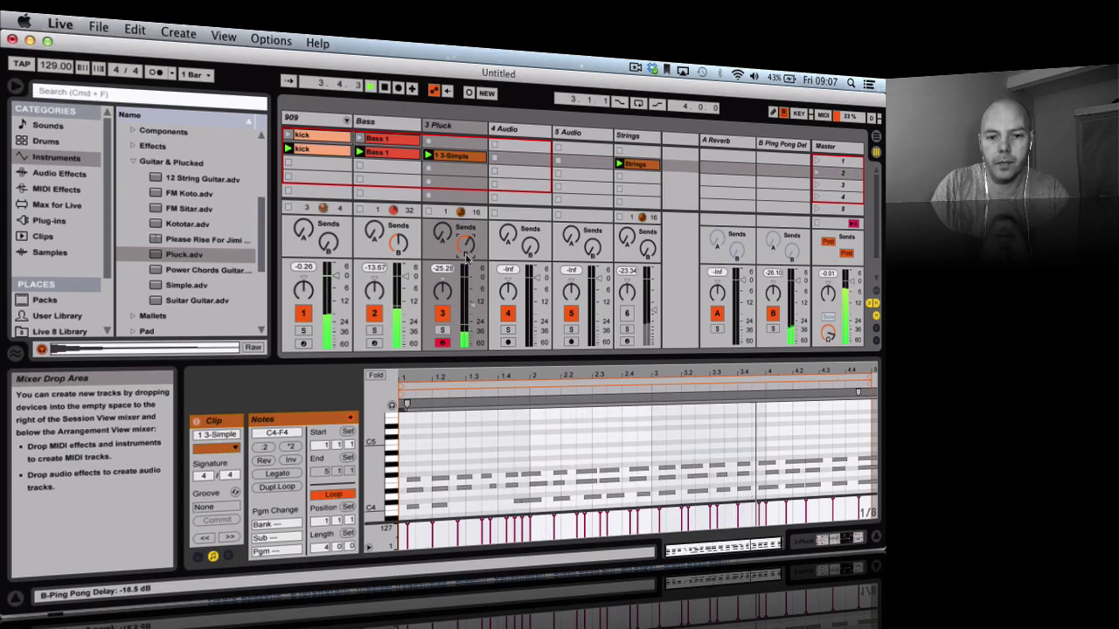
Step: Set Pluck's oscillator B level to -20 dB and oscillator D to -23 dB, and adjust the track's volume to match
{"action": "left_click", "coordinate": [454, 126]}
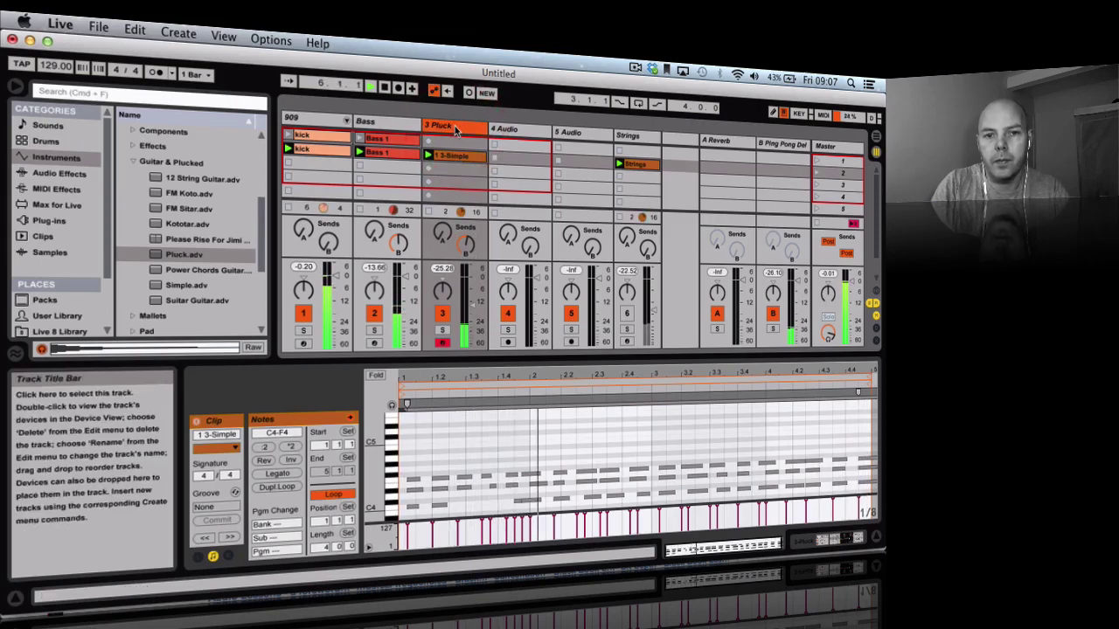
{"action": "double_click", "coordinate": [454, 126]}
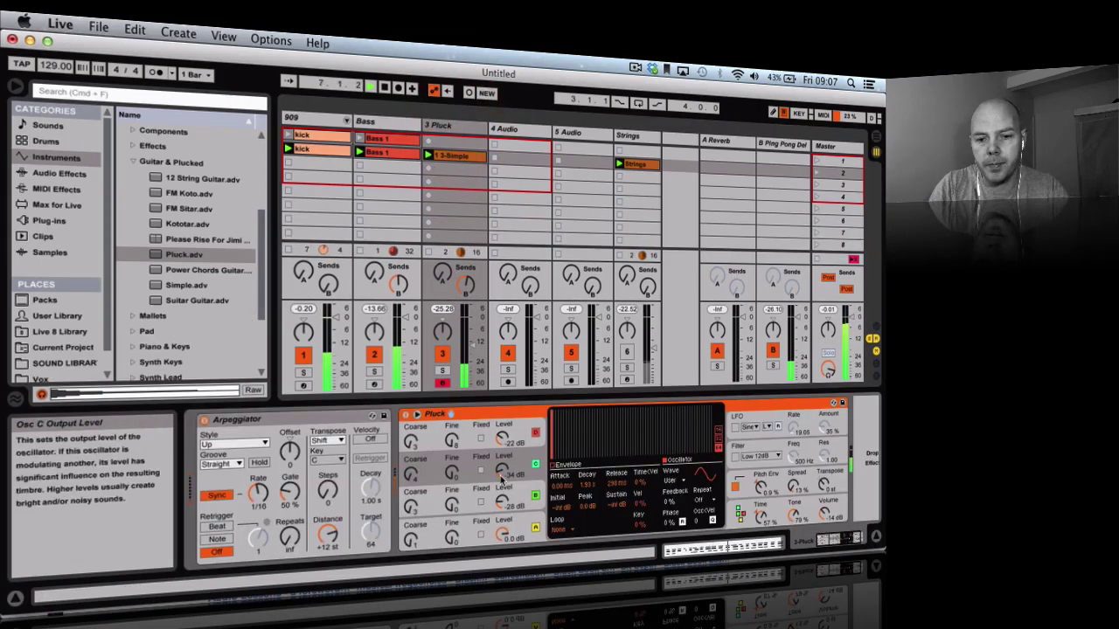
{"action": "left_click_drag", "start_coordinate": [504, 505], "coordinate": [504, 502]}
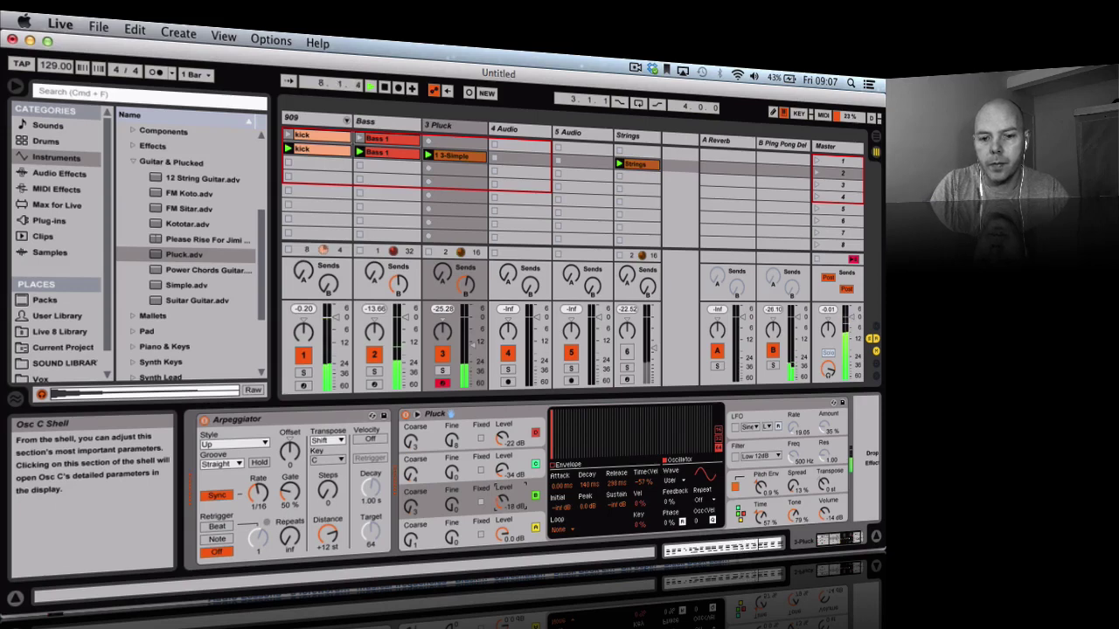
{"action": "left_click_drag", "start_coordinate": [503, 437], "coordinate": [502, 435]}
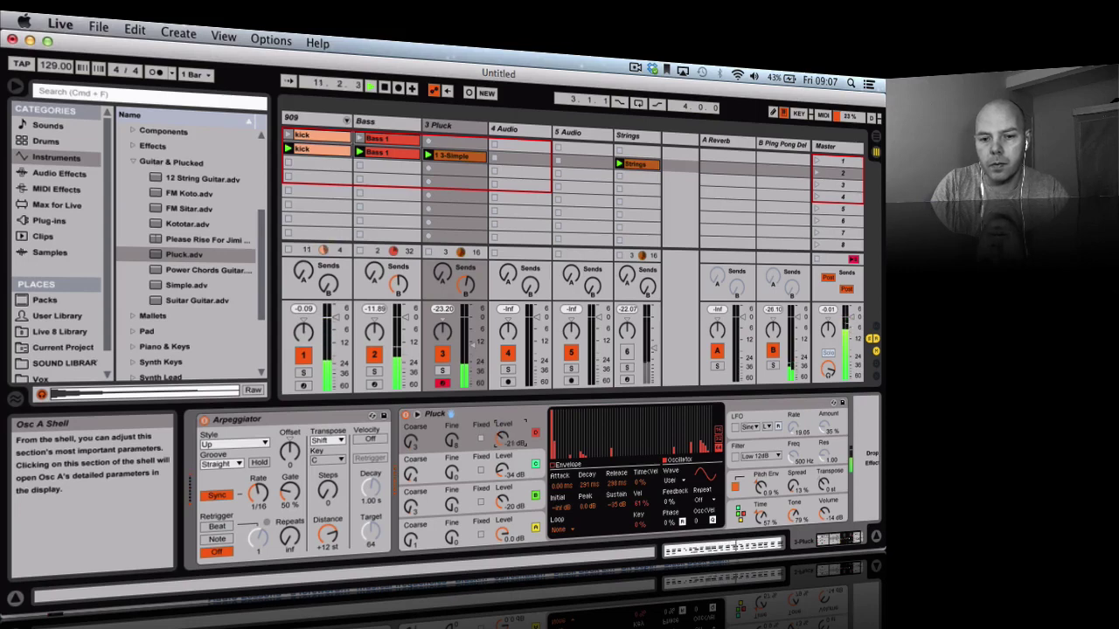
{"action": "left_click_drag", "start_coordinate": [473, 342], "coordinate": [473, 347]}
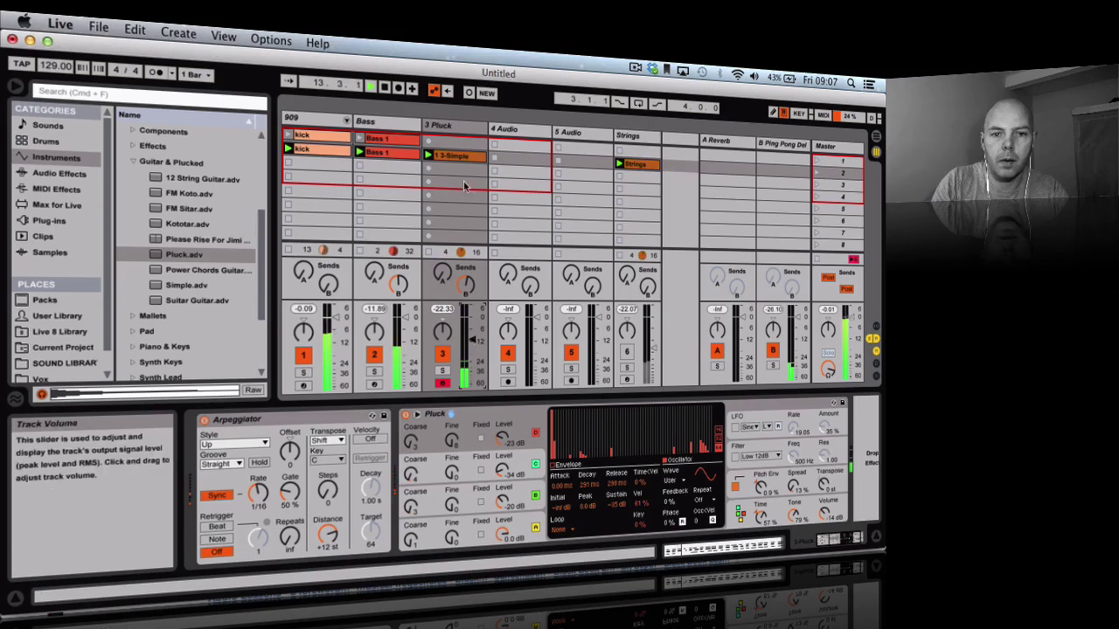
Step: Add an Auto Pan audio effect after Pluck on the Pluck track
{"action": "left_click", "coordinate": [447, 125]}
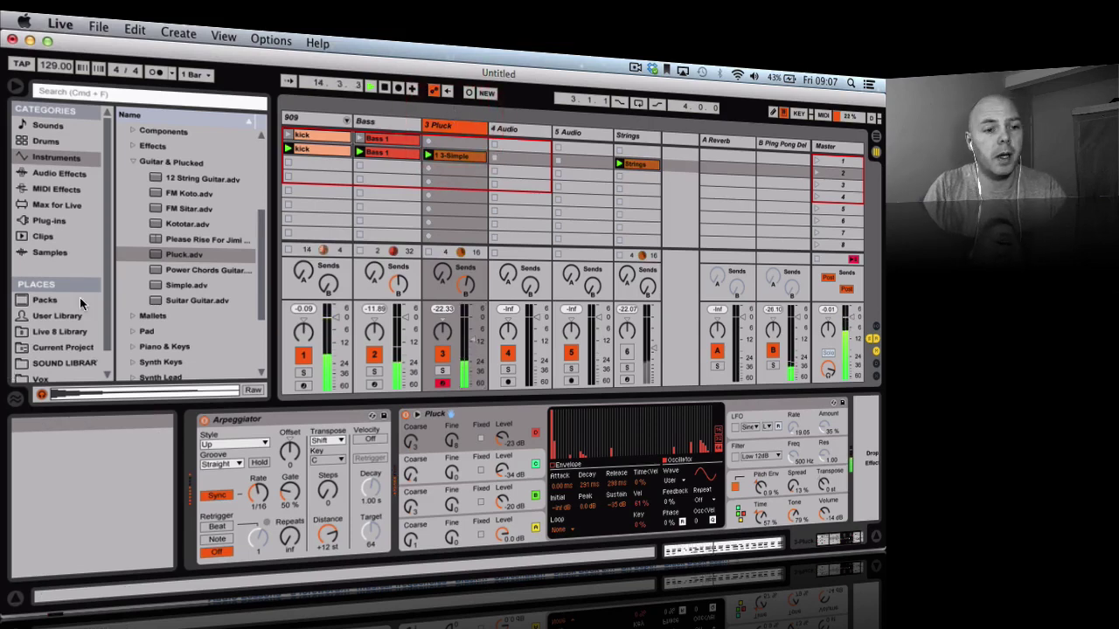
{"action": "left_click", "coordinate": [60, 173]}
{"action": "scroll", "coordinate": [188, 281], "scroll_direction": "down", "scroll_amount": 5}
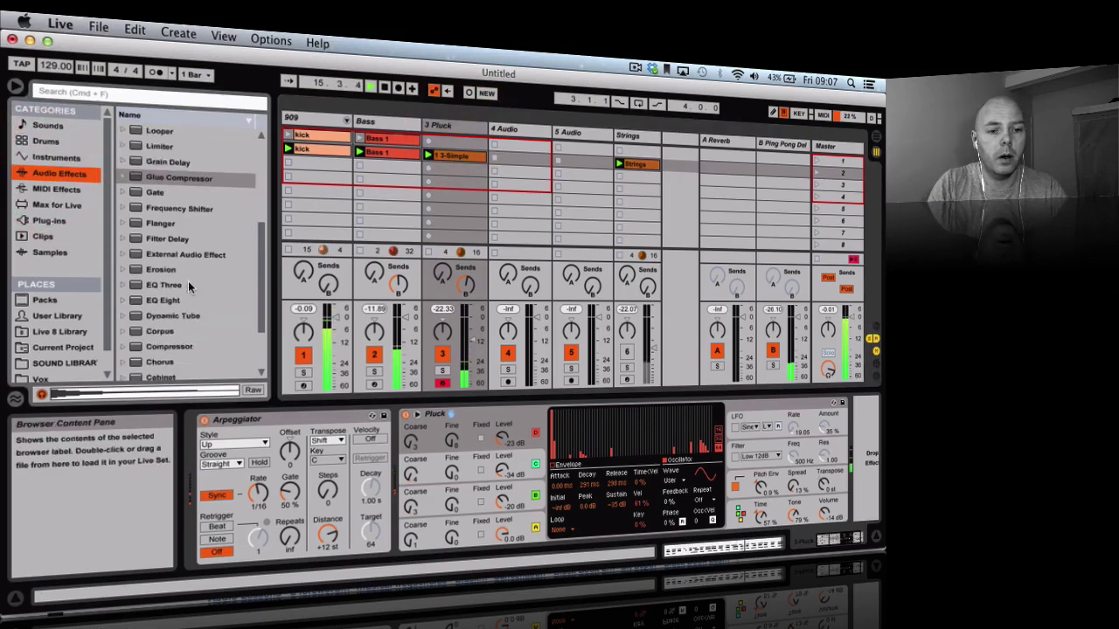
{"action": "left_click", "coordinate": [163, 332]}
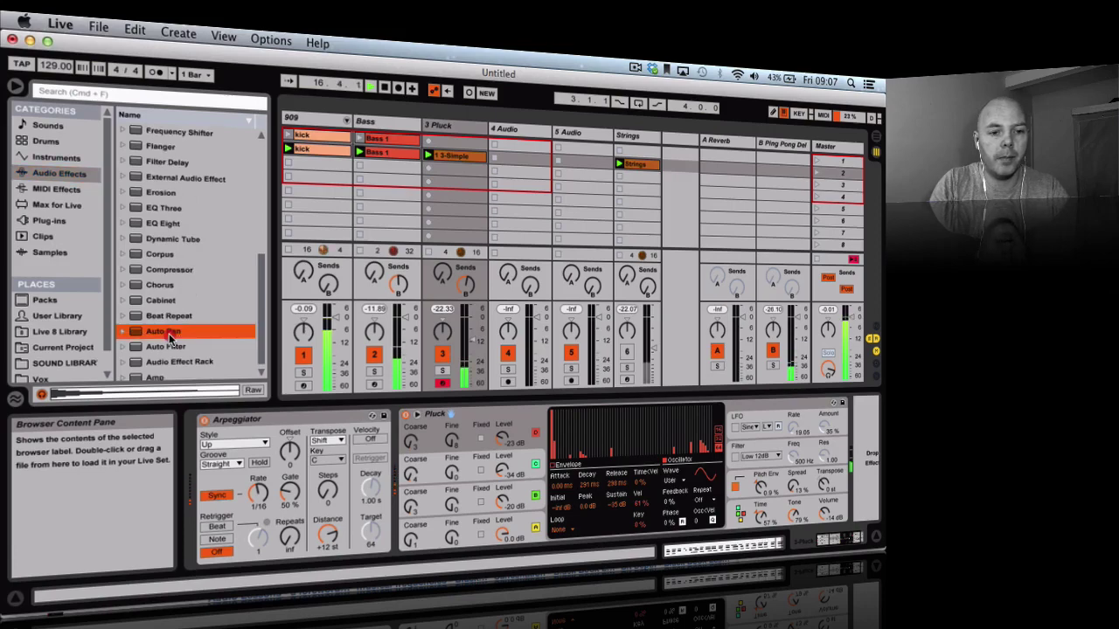
{"action": "double_click", "coordinate": [163, 331]}
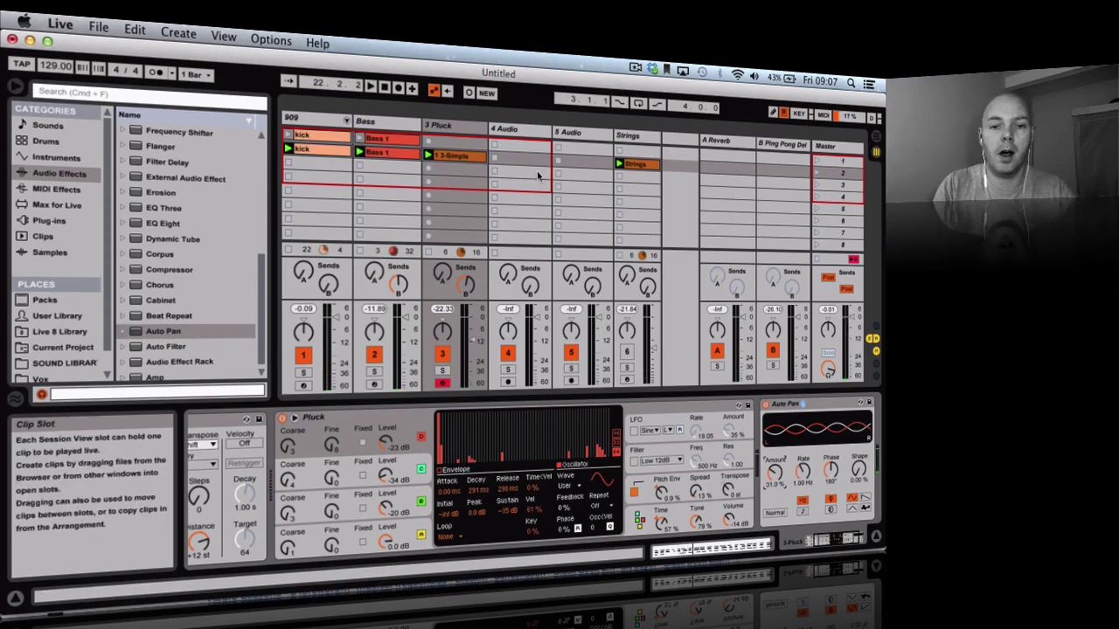
Step: Play the scene, unmute the Strings track and raise the Pluck track's volume slightly to balance it
{"action": "left_click", "coordinate": [833, 148]}
{"action": "key", "text": "space"}
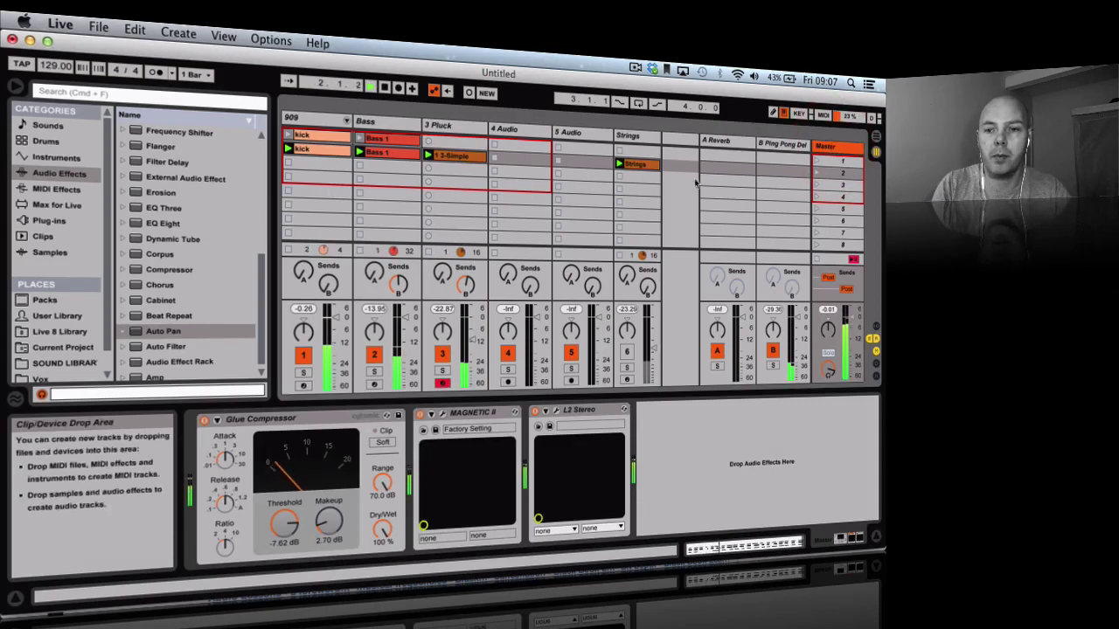
{"action": "left_click", "coordinate": [624, 352]}
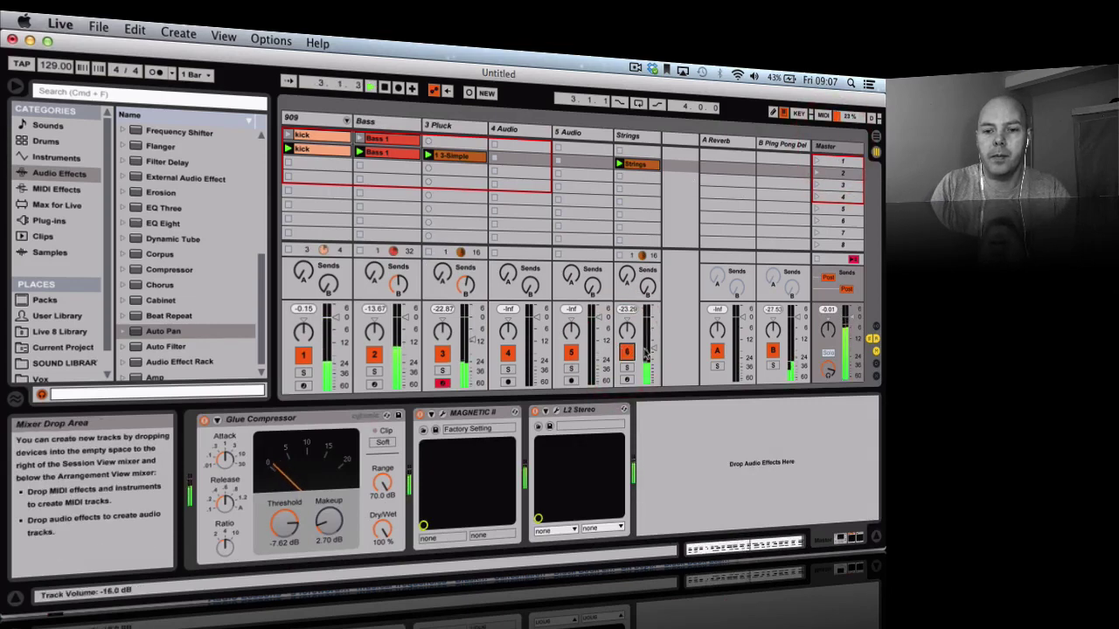
{"action": "left_click_drag", "start_coordinate": [473, 343], "coordinate": [416, 316]}
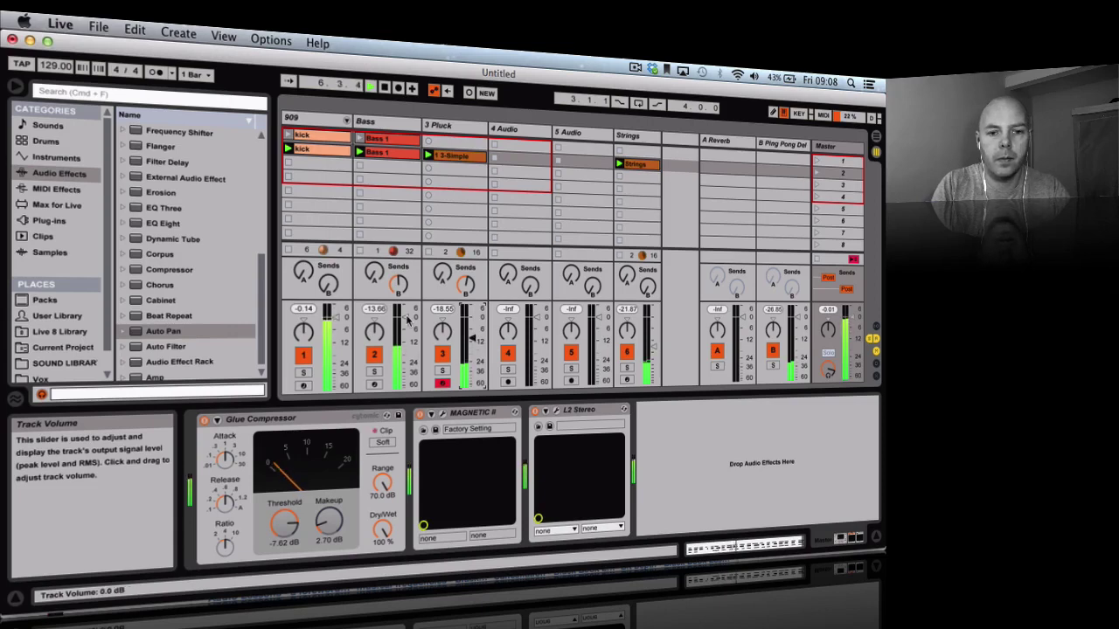
Step: Try all notes of the Bass track's scene 2 clip an octave lower at C0-F0 and return them to C1-F1
{"action": "left_click", "coordinate": [399, 154]}
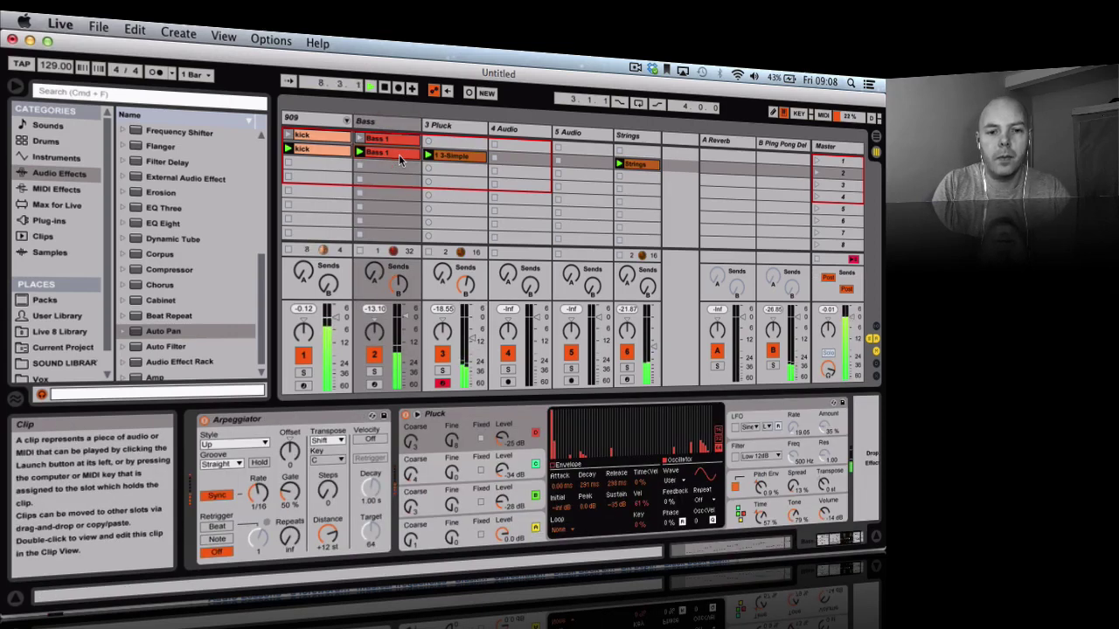
{"action": "double_click", "coordinate": [399, 154]}
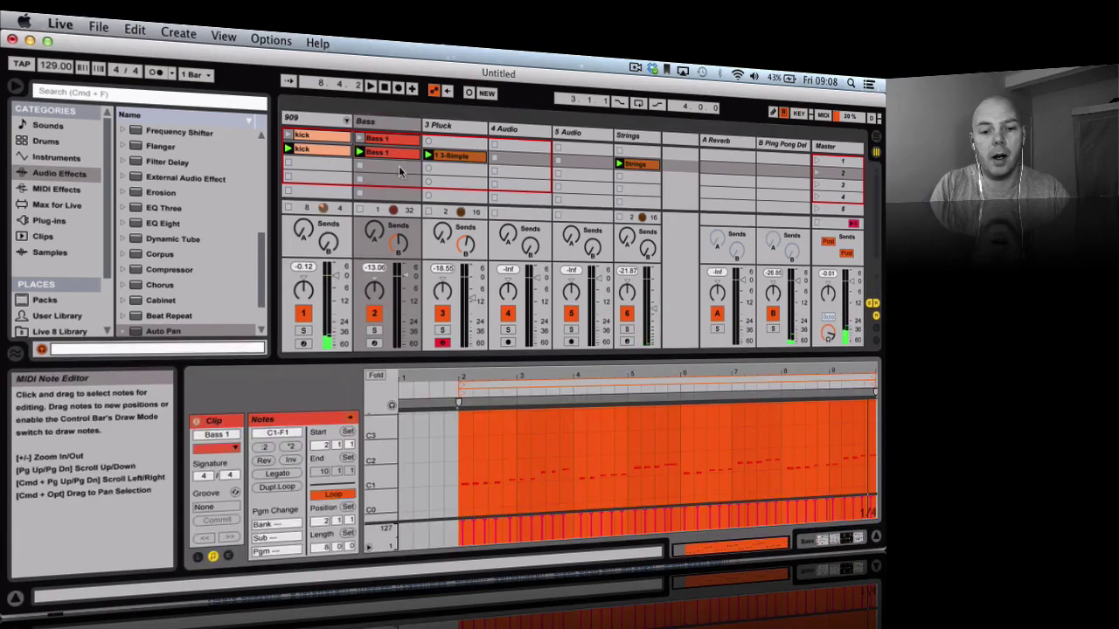
{"action": "left_click", "coordinate": [452, 449]}
{"action": "key", "text": "cmd+a"}
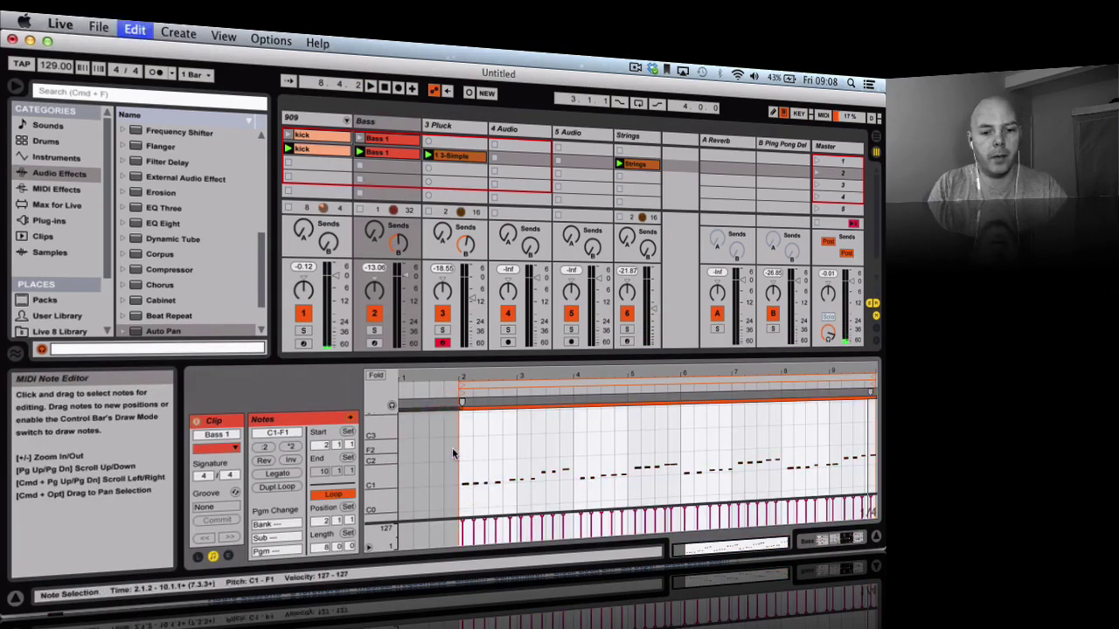
{"action": "key", "text": "shift+Down"}
{"action": "key", "text": "space"}
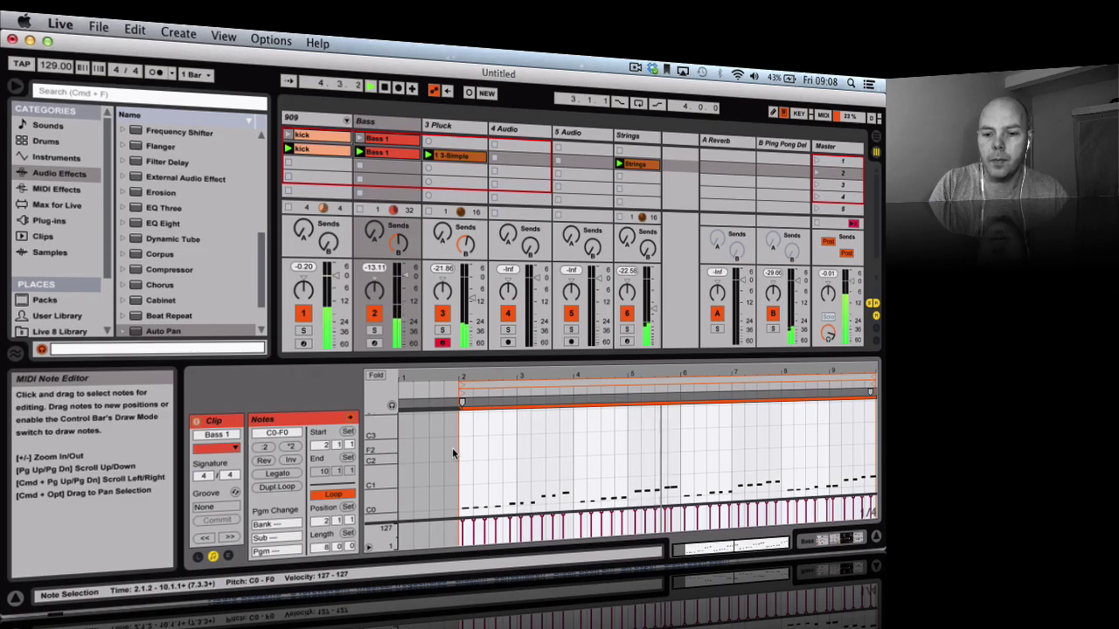
{"action": "key", "text": "shift+Up"}
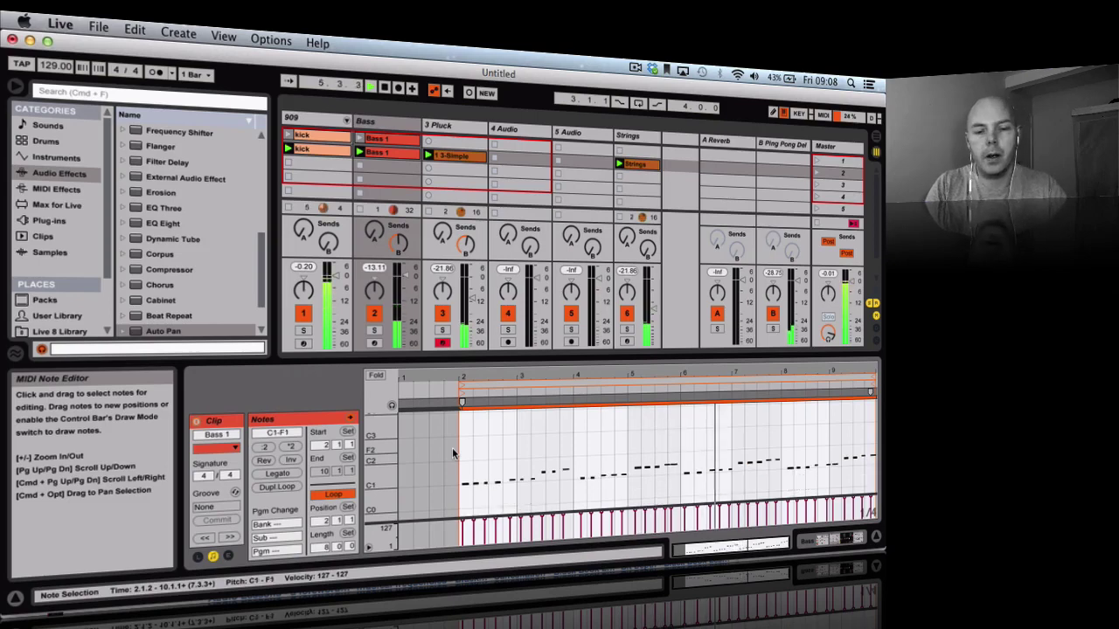
{"action": "left_click", "coordinate": [385, 128]}
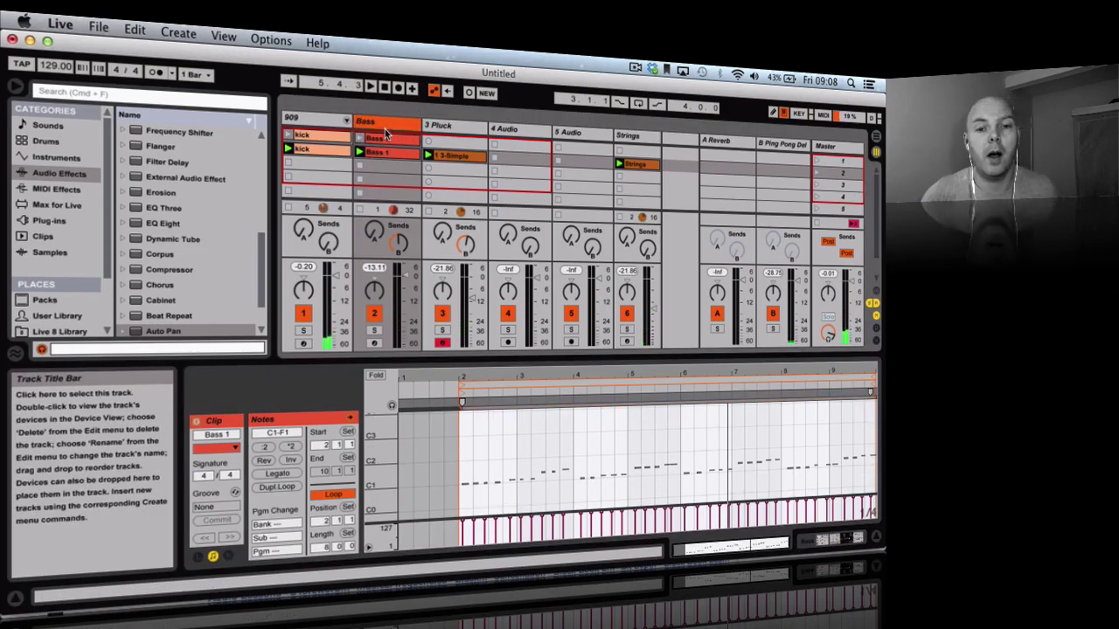